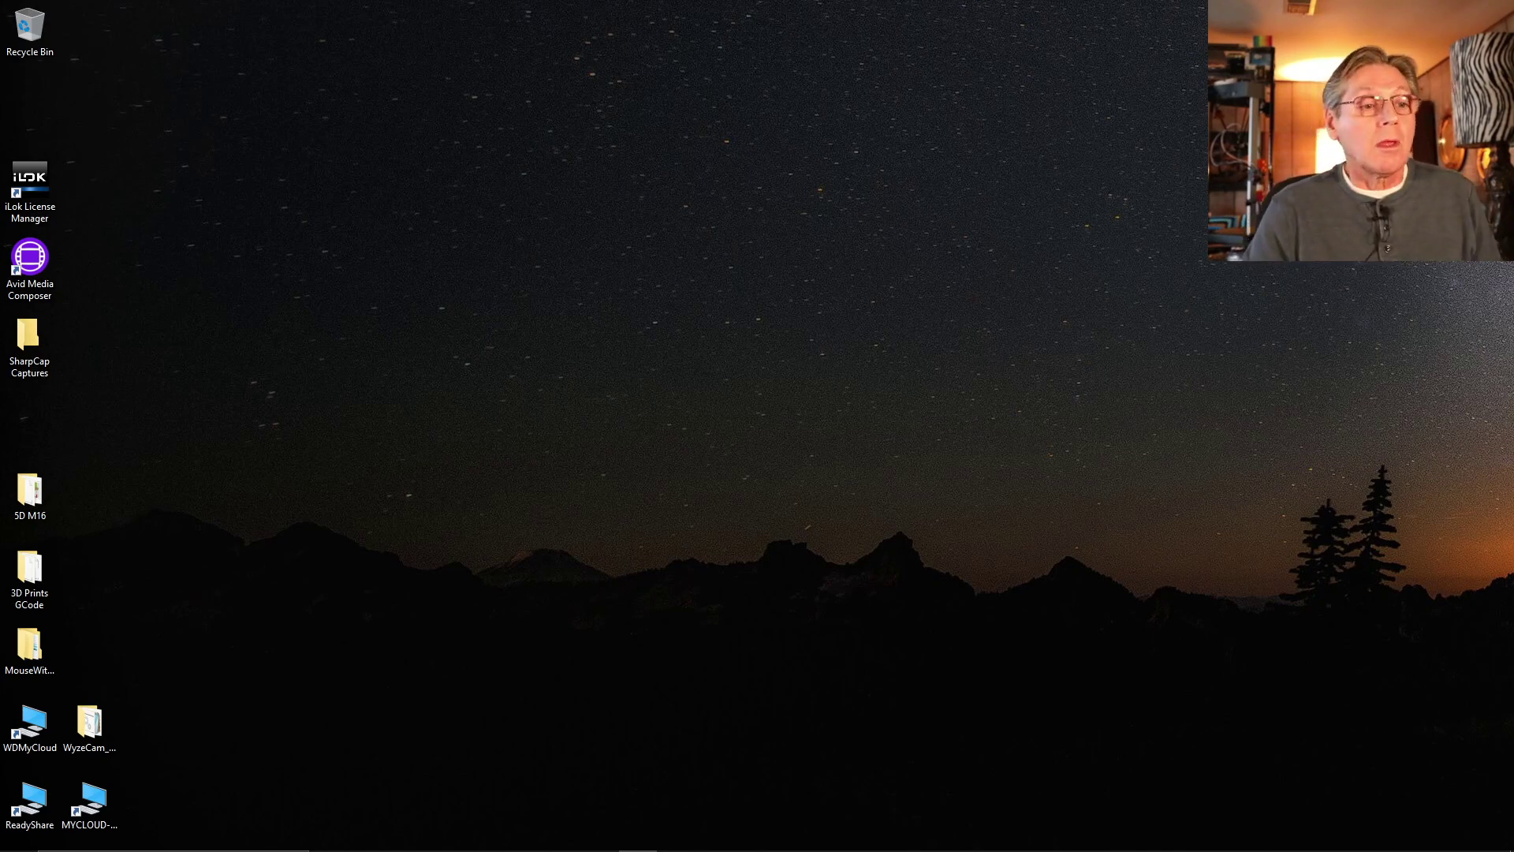
Reveal the taskbar to reach the Edge window holding the offset article
{"action": "mouse_move", "coordinate": [547, 850]}
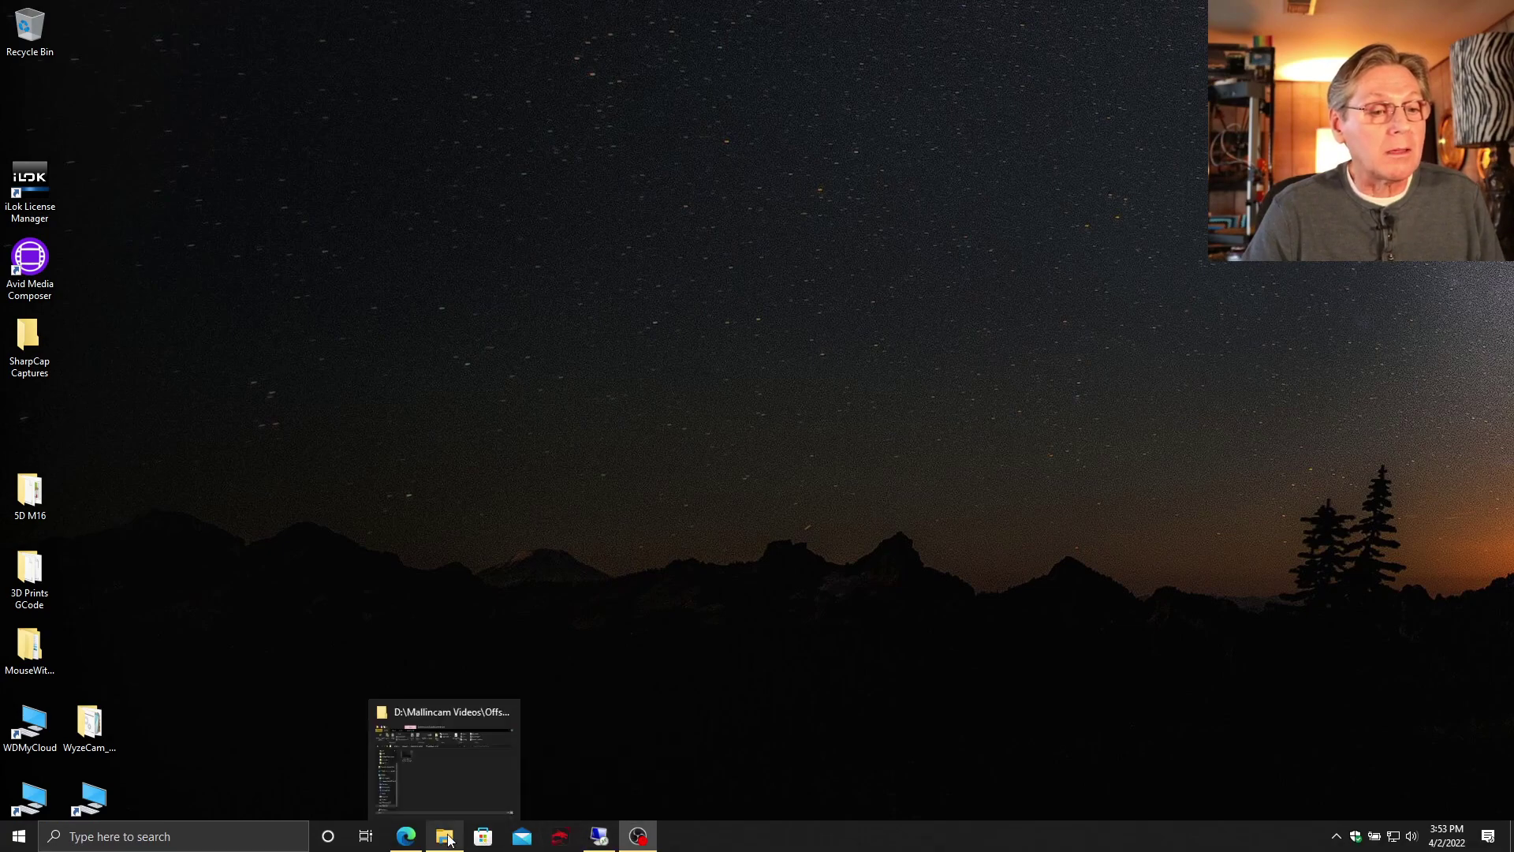
Bring up the 'Offset: the misunderstood companion to gain' article, scroll through it, then show the desktop
{"action": "left_click", "coordinate": [417, 838]}
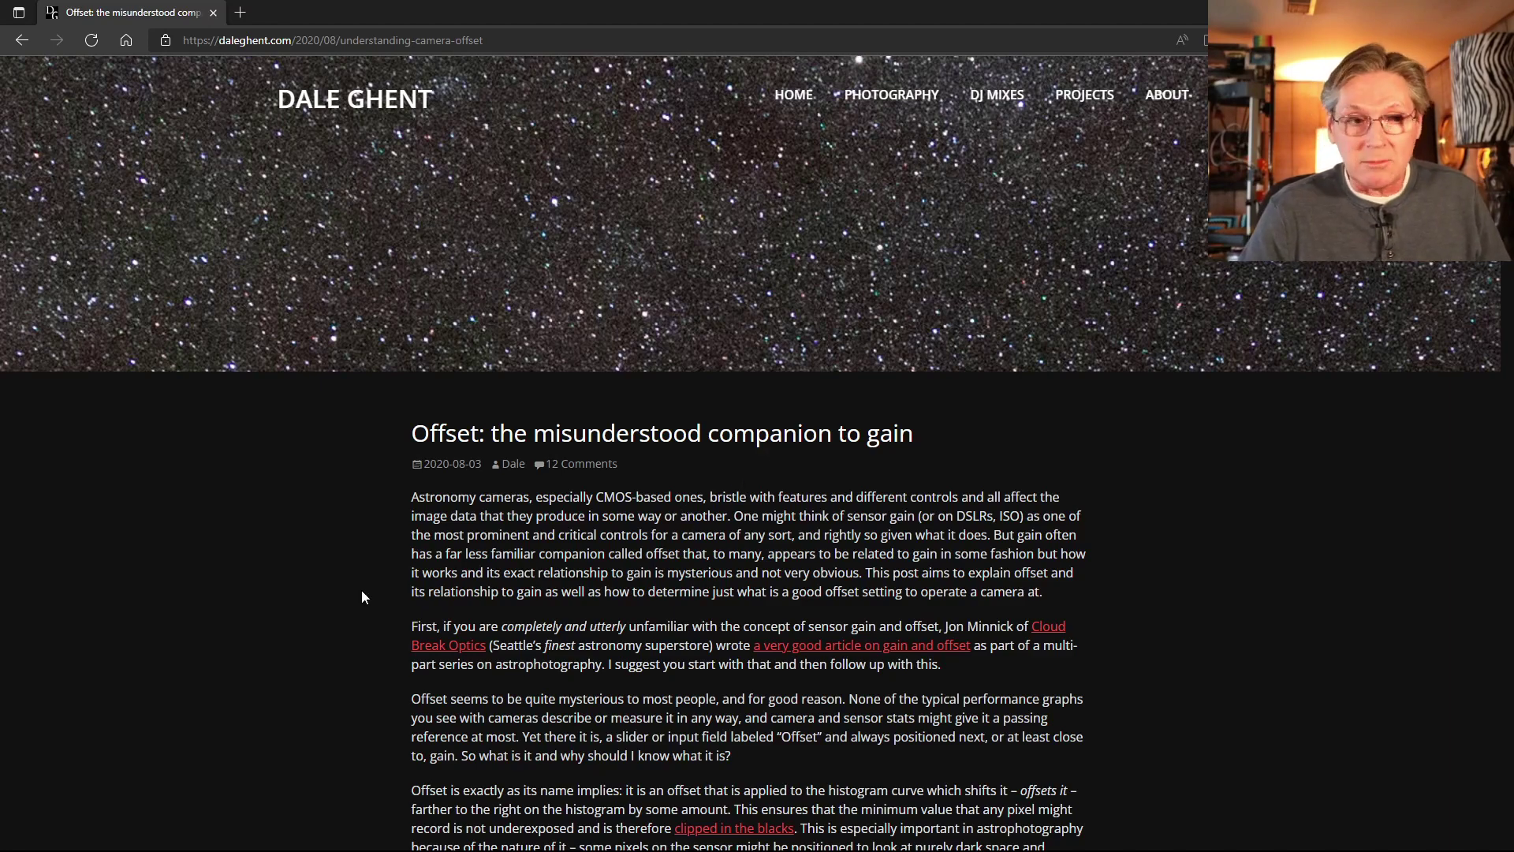
{"action": "scroll", "coordinate": [366, 599], "scroll_direction": "down", "scroll_amount": 5}
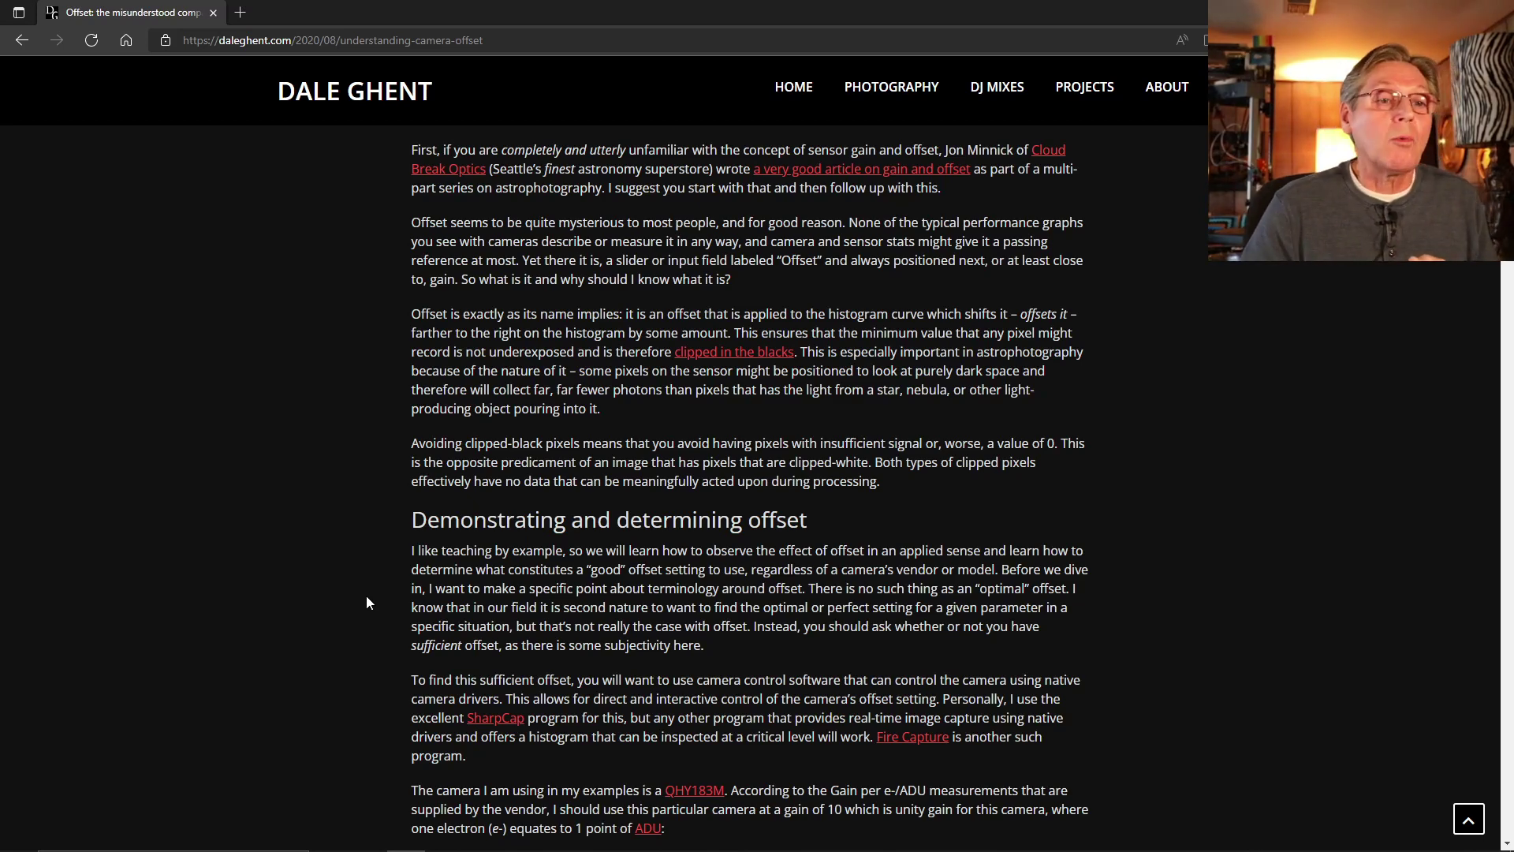
{"action": "scroll", "coordinate": [365, 590], "scroll_direction": "up", "scroll_amount": 3}
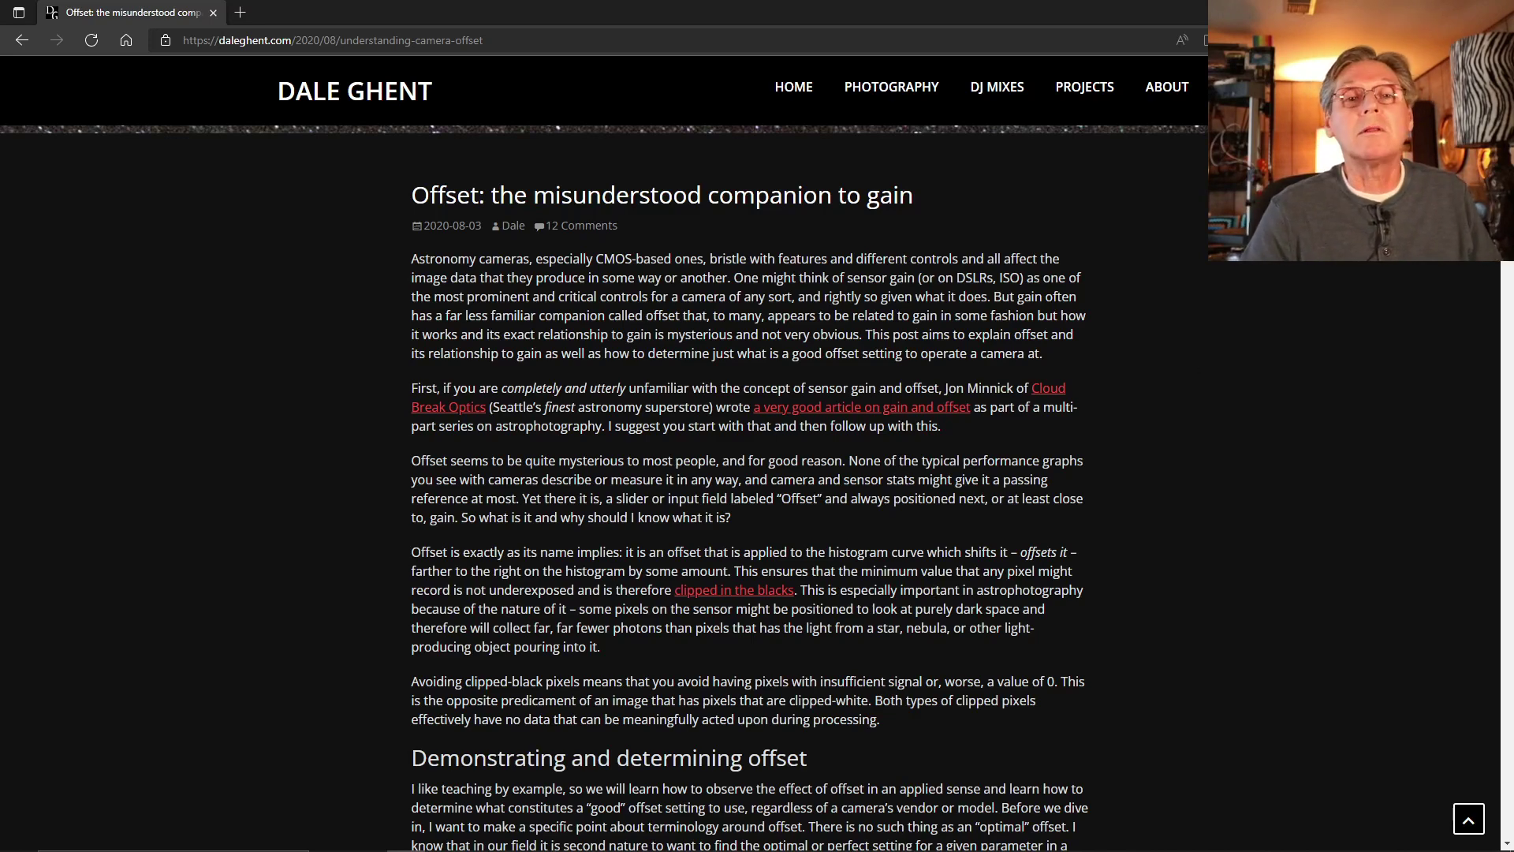
{"action": "key", "text": "super+d"}
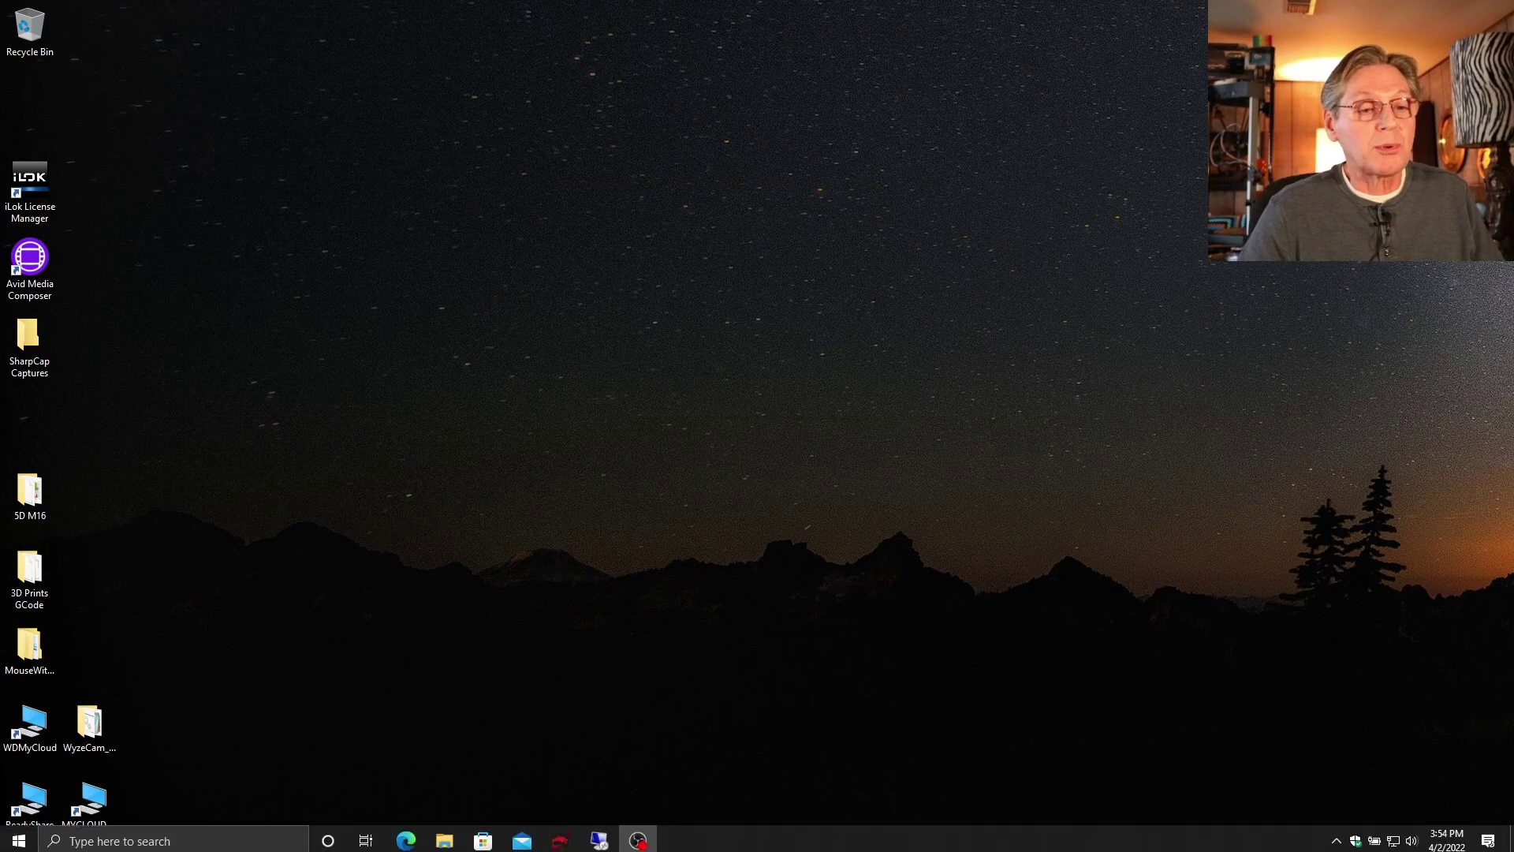
Switch to the remote astronomy computer session and launch N.I.N.A. from the Start menu
{"action": "left_click", "coordinate": [600, 836]}
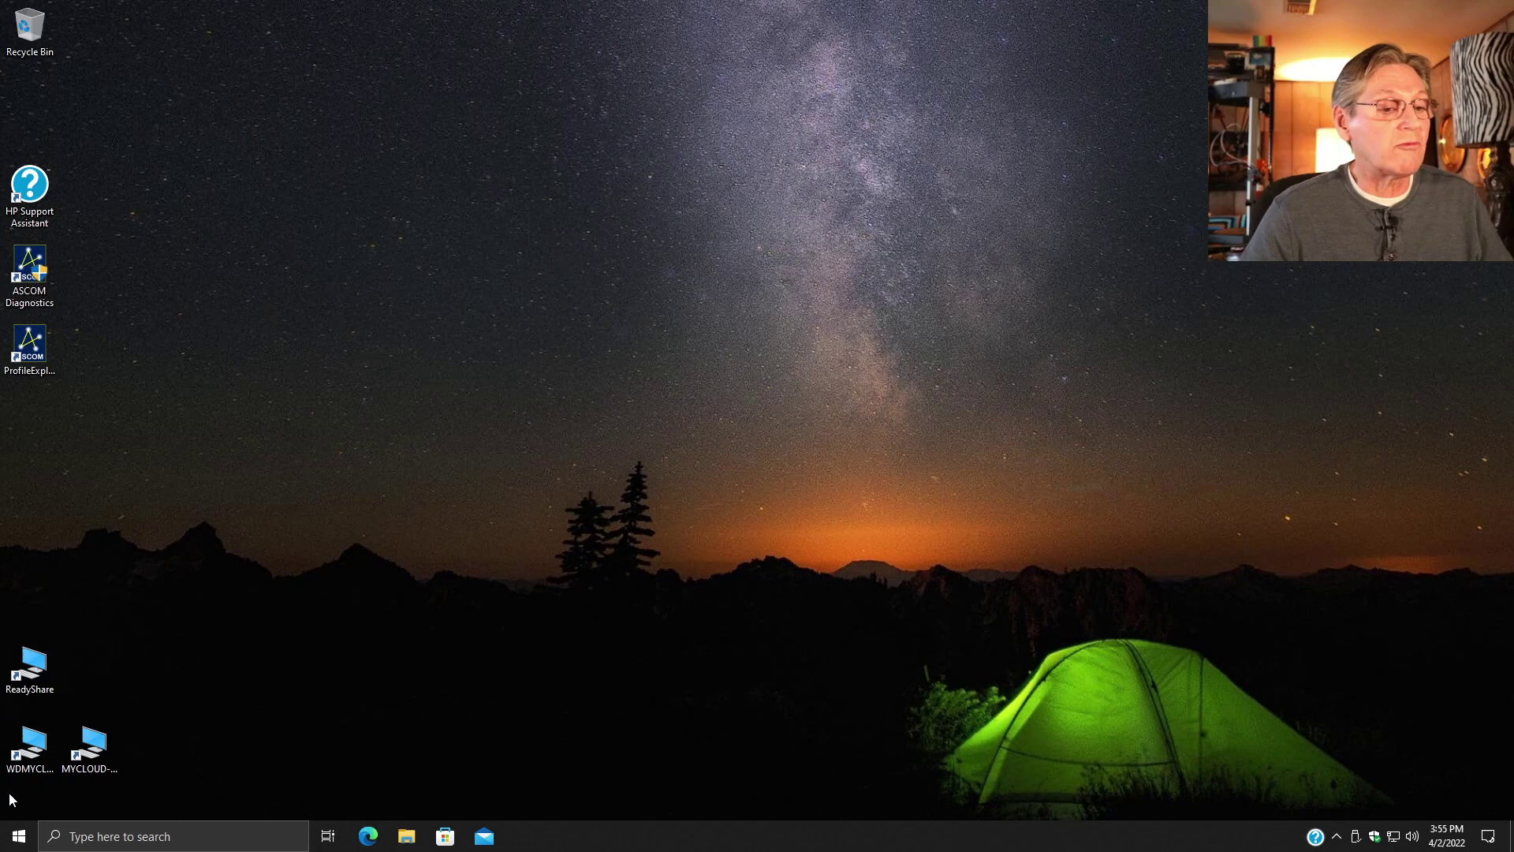
{"action": "left_click", "coordinate": [19, 836]}
{"action": "left_click", "coordinate": [616, 416]}
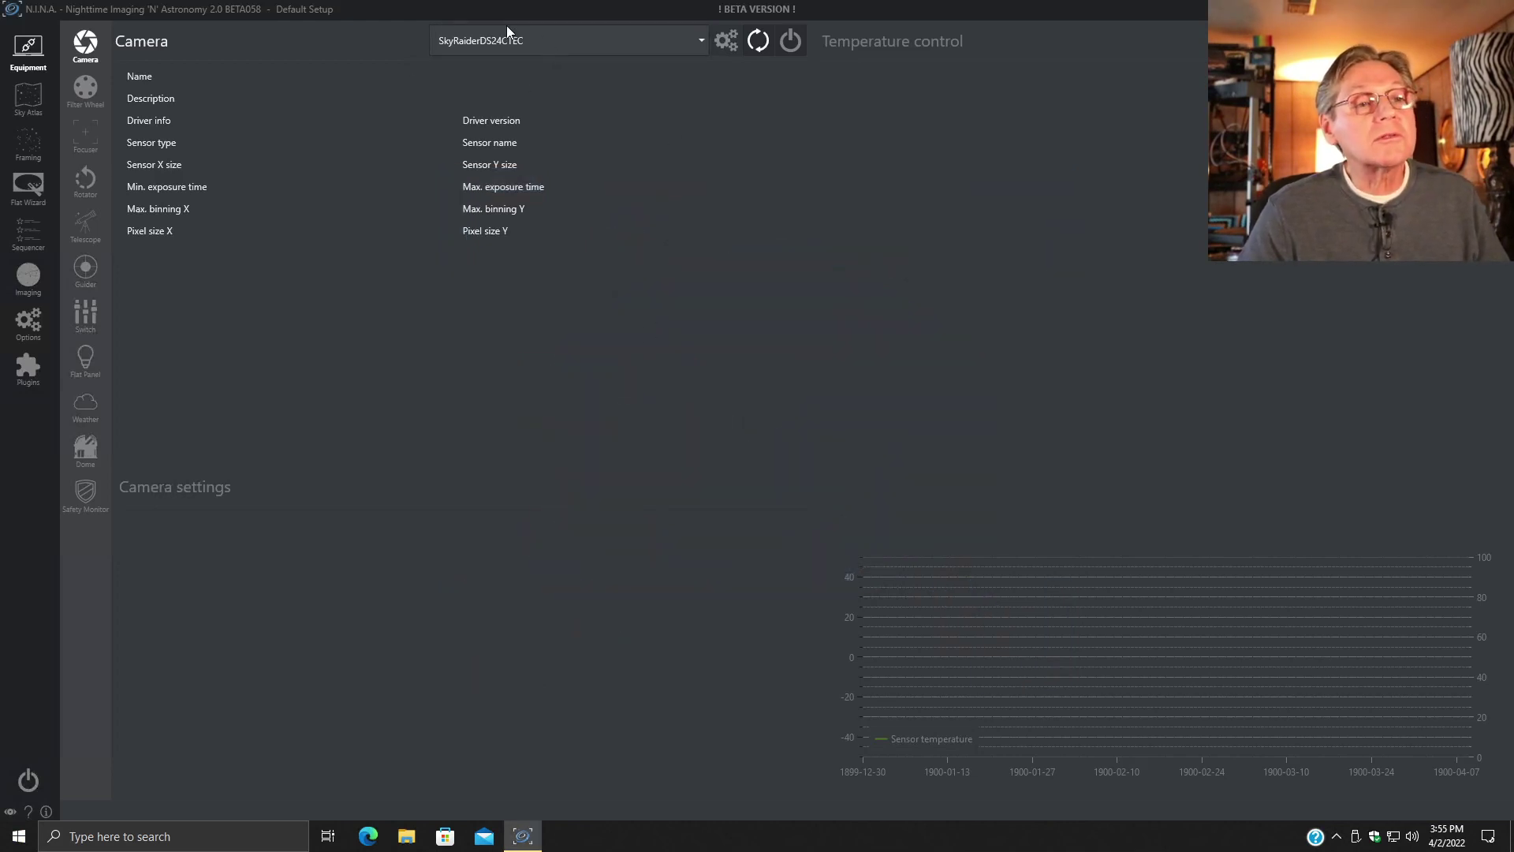
Keep SkyRaiderDS24CTEC as the camera and connect it, revealing gain 15000 and offset 900
{"action": "left_click", "coordinate": [697, 45]}
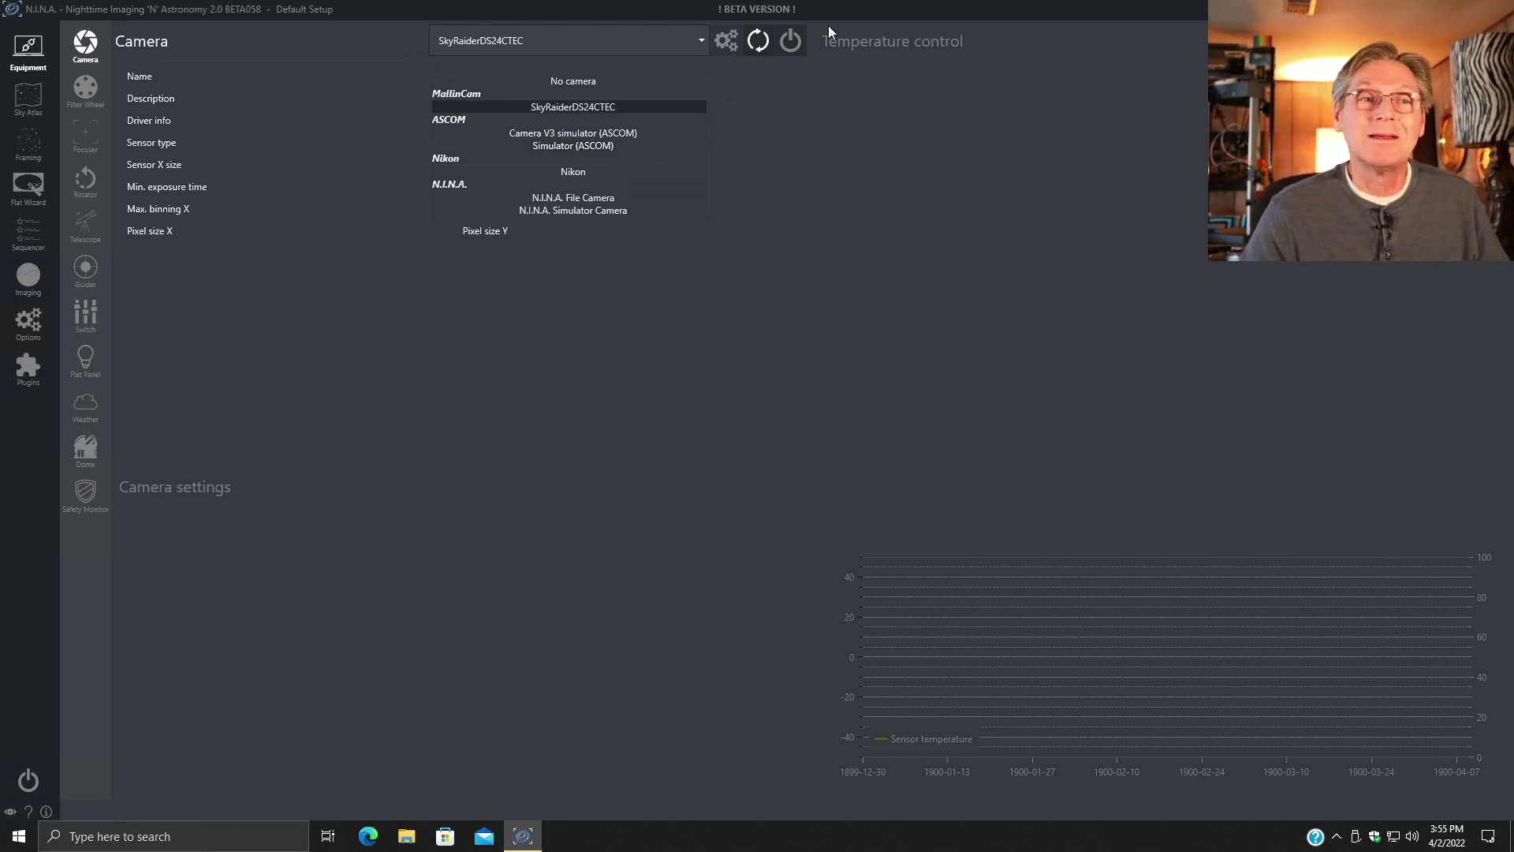
{"action": "left_click", "coordinate": [794, 41]}
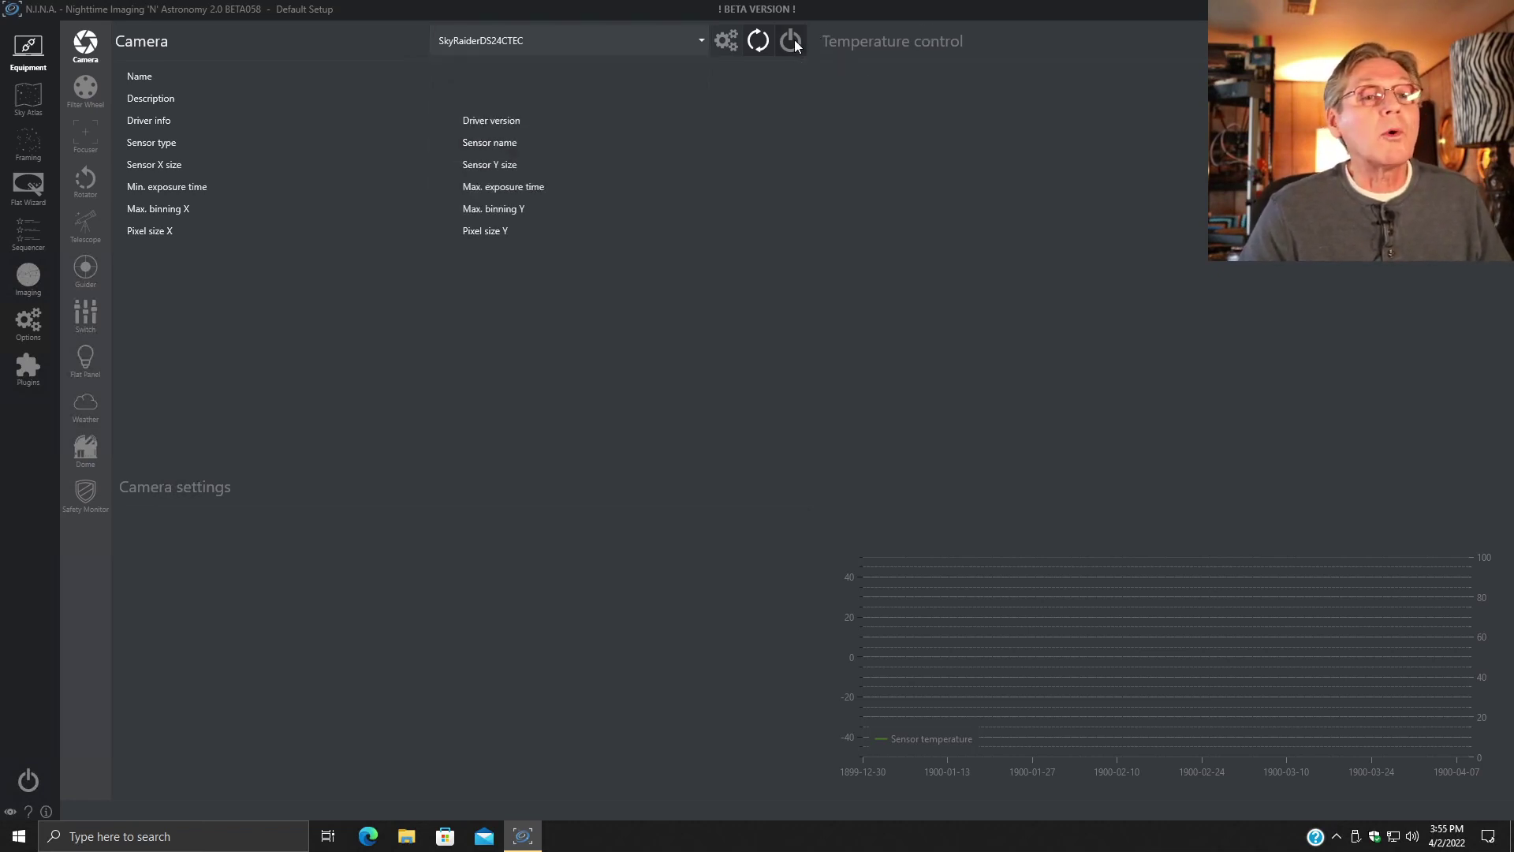
{"action": "left_click", "coordinate": [788, 42]}
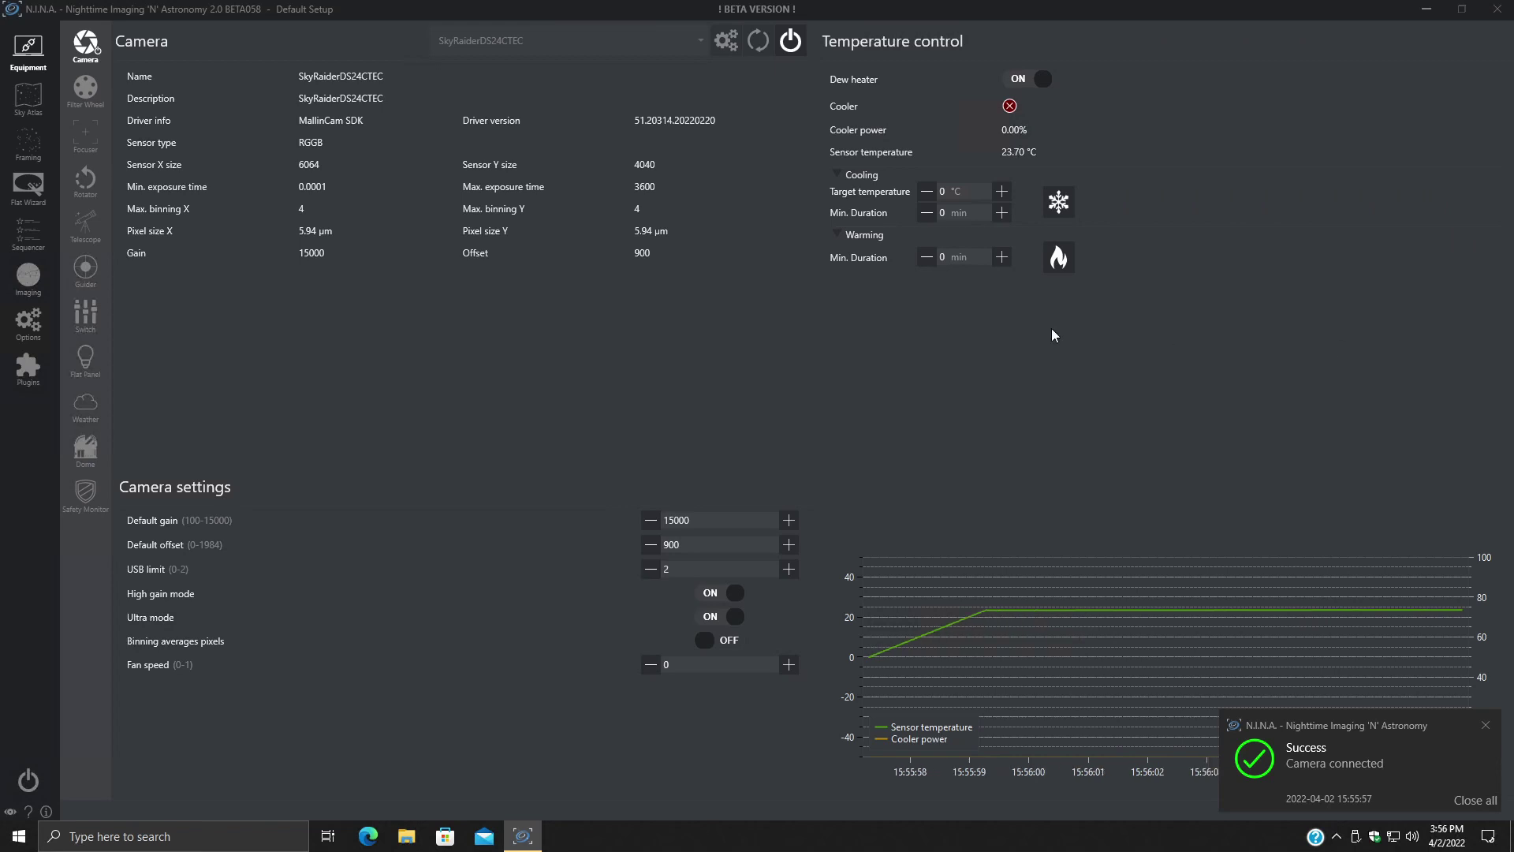
Dismiss the connection notice and set Default gain to 100 and Default offset to 0
{"action": "left_click", "coordinate": [1487, 723]}
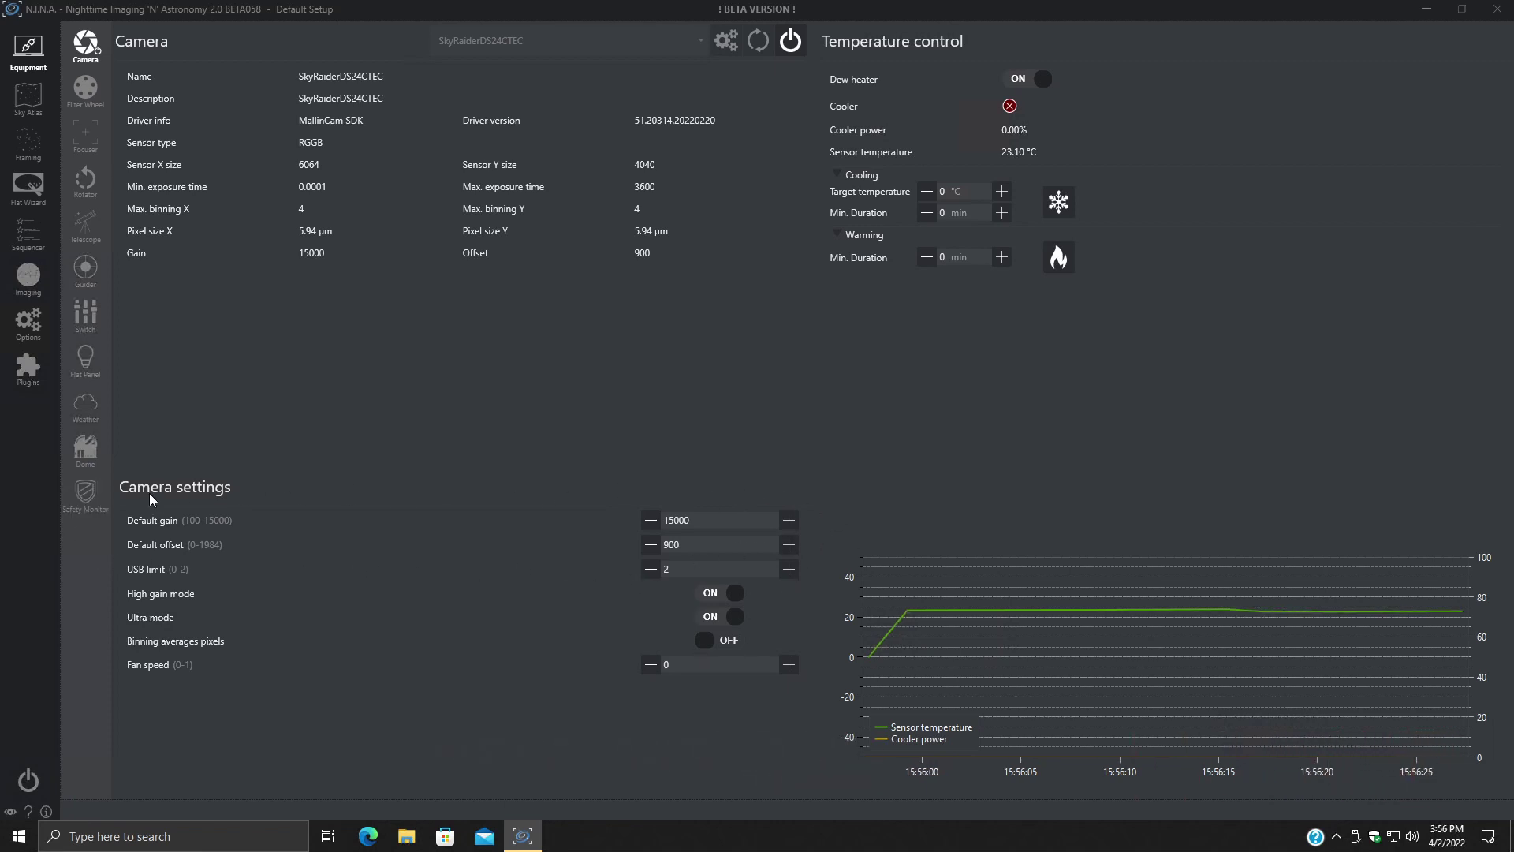
{"action": "double_click", "coordinate": [720, 520]}
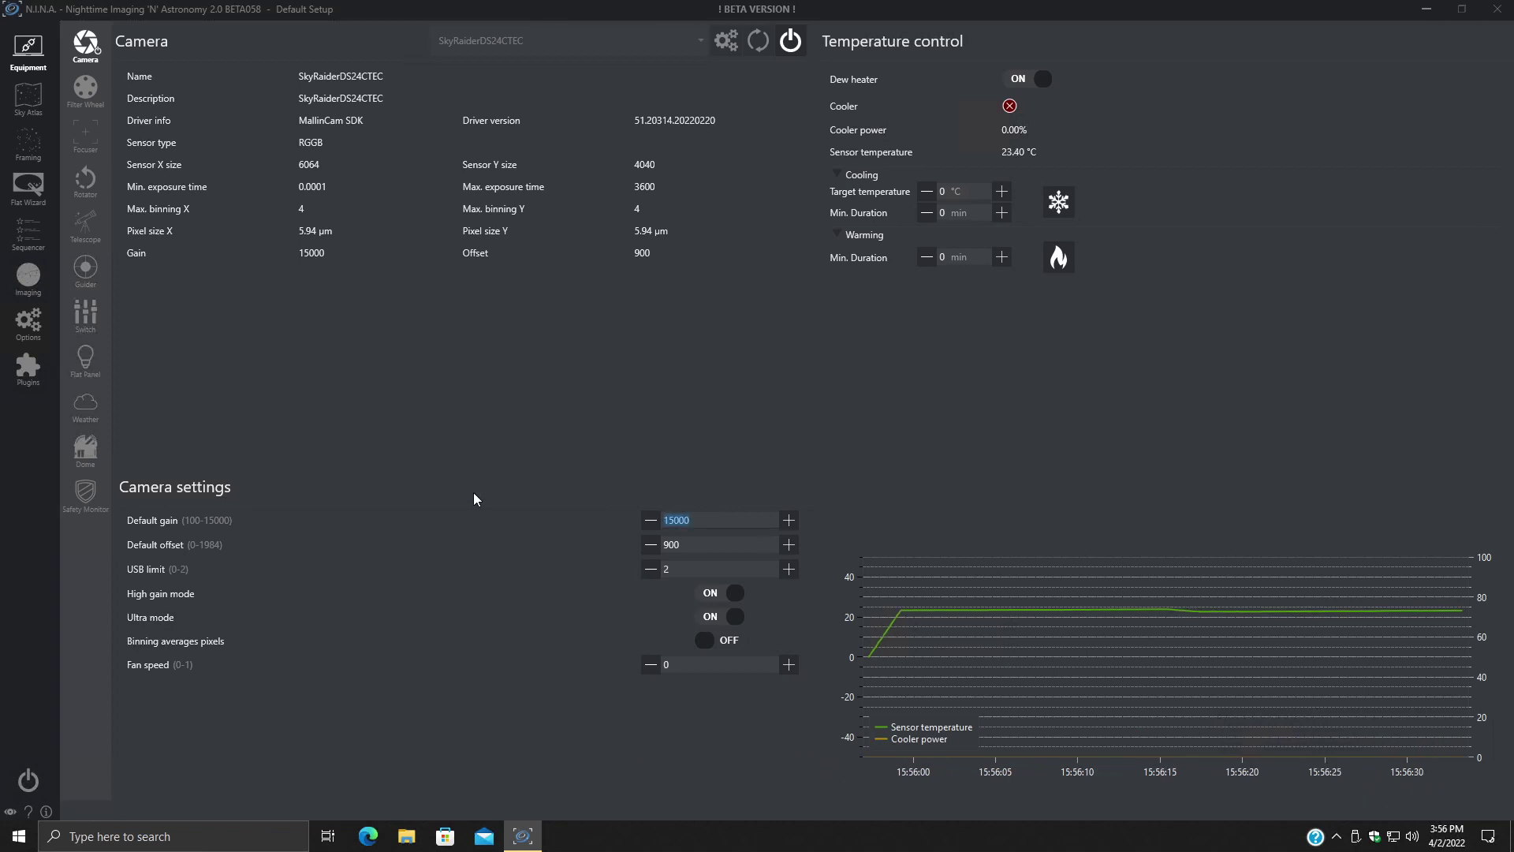
{"action": "type", "text": "0"}
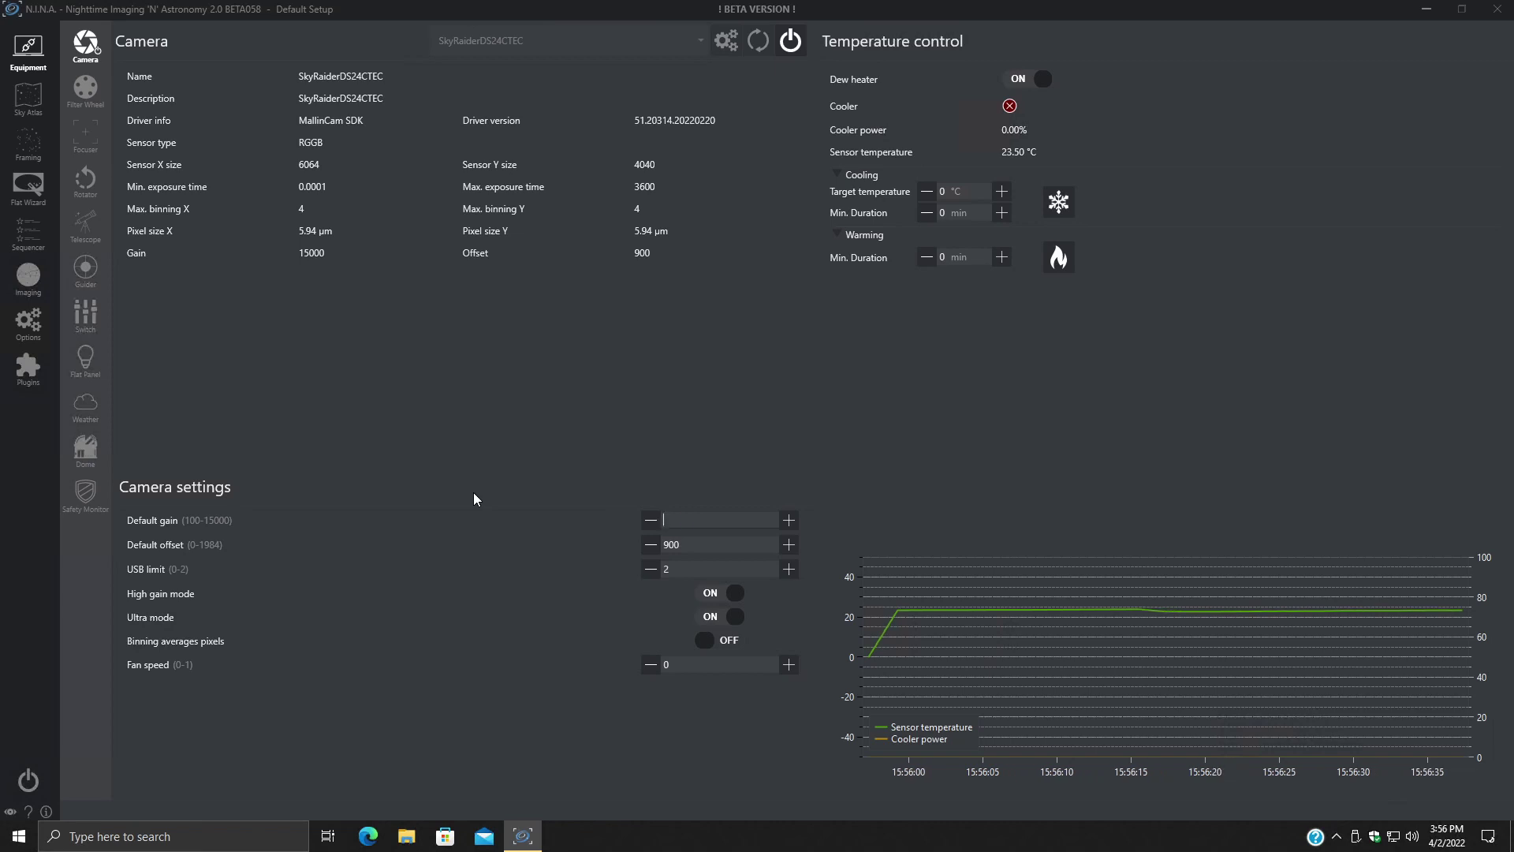
{"action": "type", "text": "100"}
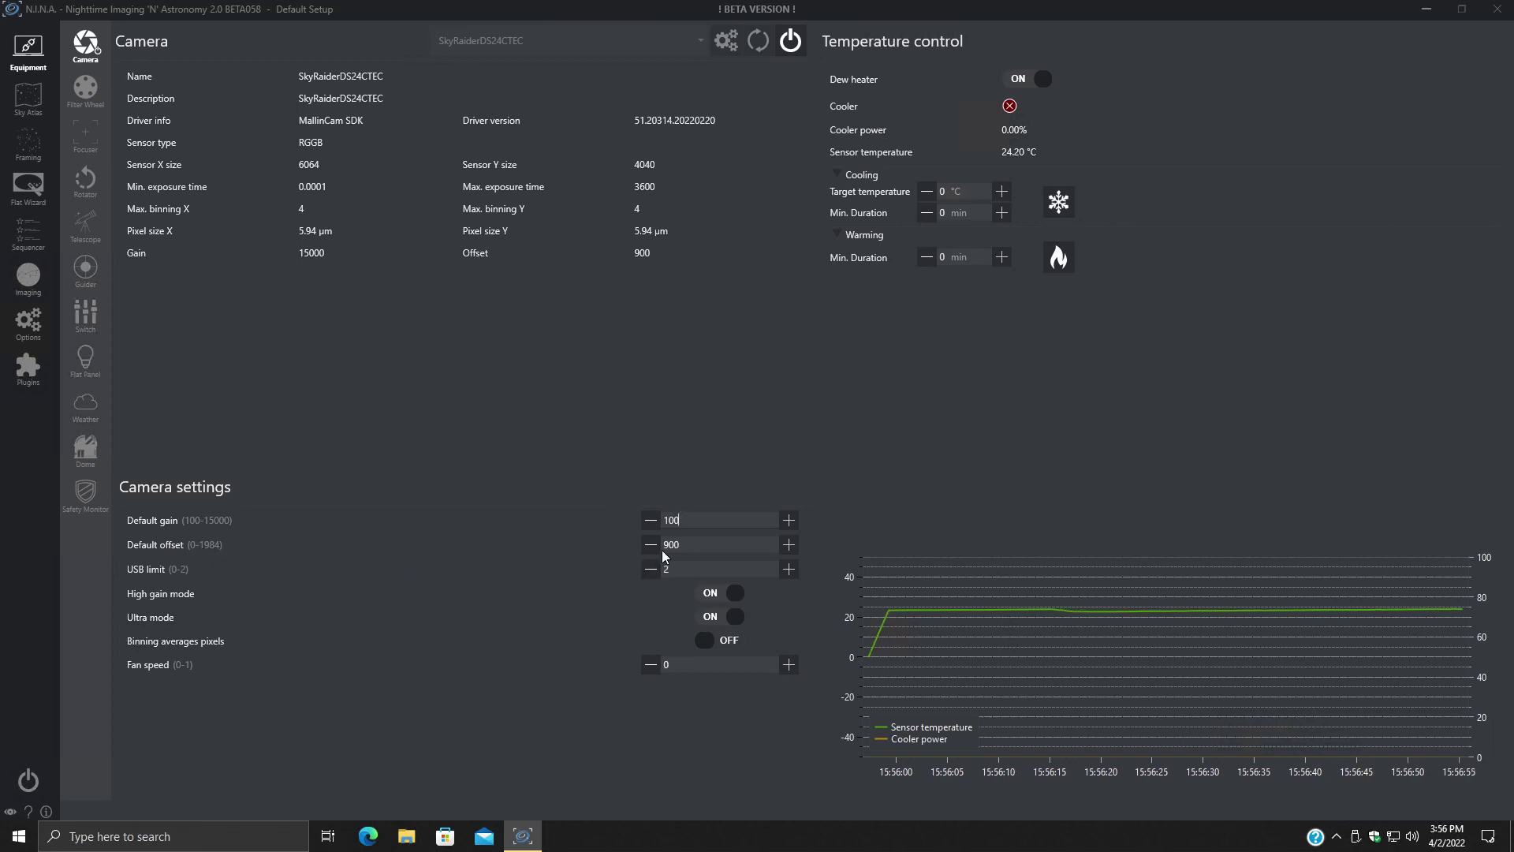
{"action": "key", "text": "Tab"}
{"action": "type", "text": "0"}
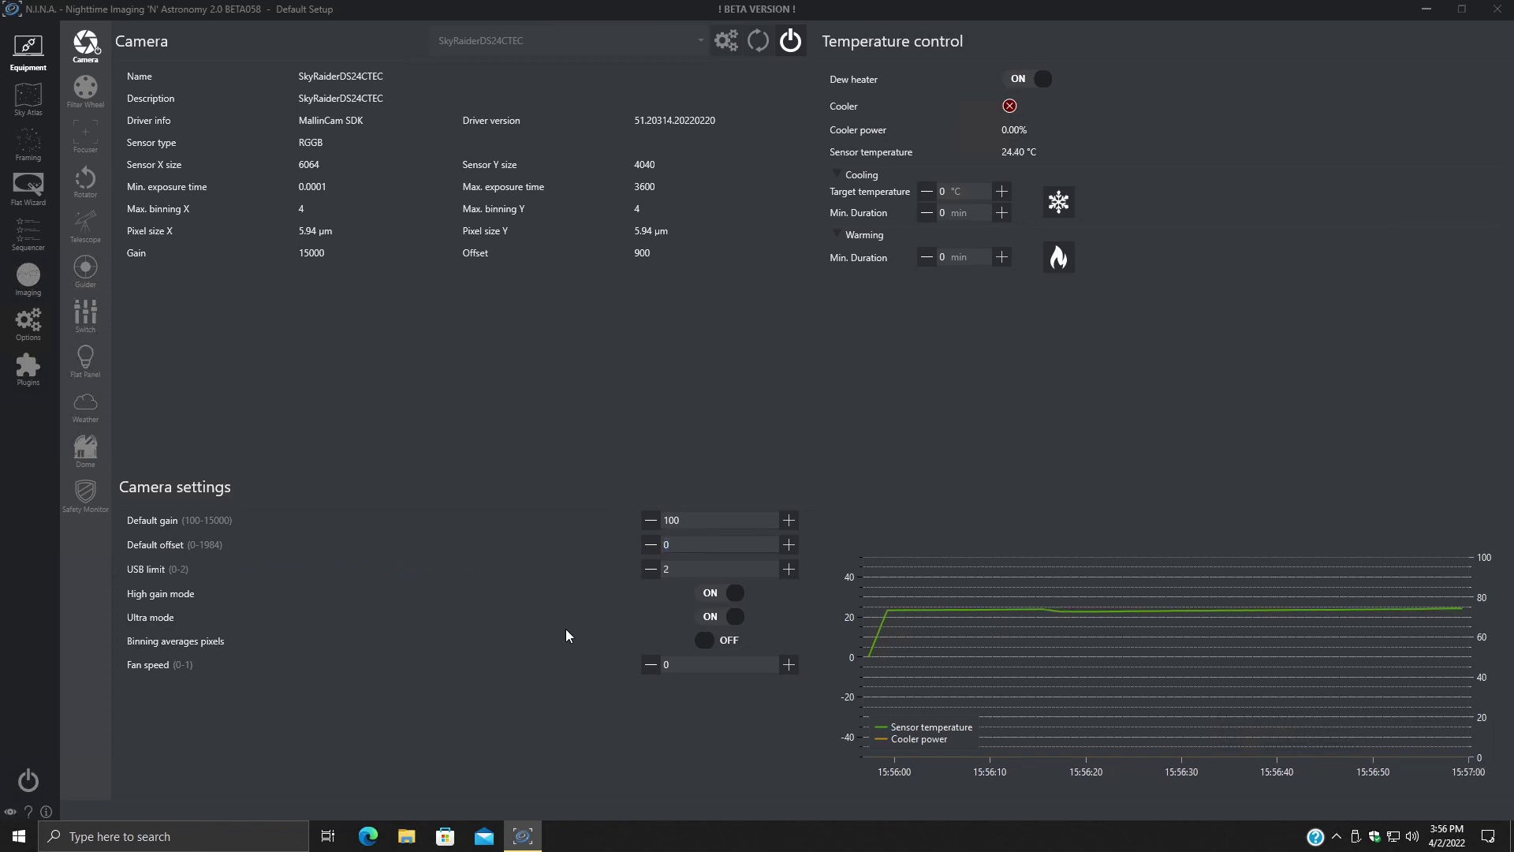
Take a 0 s dark test frame at gain 100, offset 0, giving mean 1.85 and median 0
{"action": "left_click", "coordinate": [28, 323]}
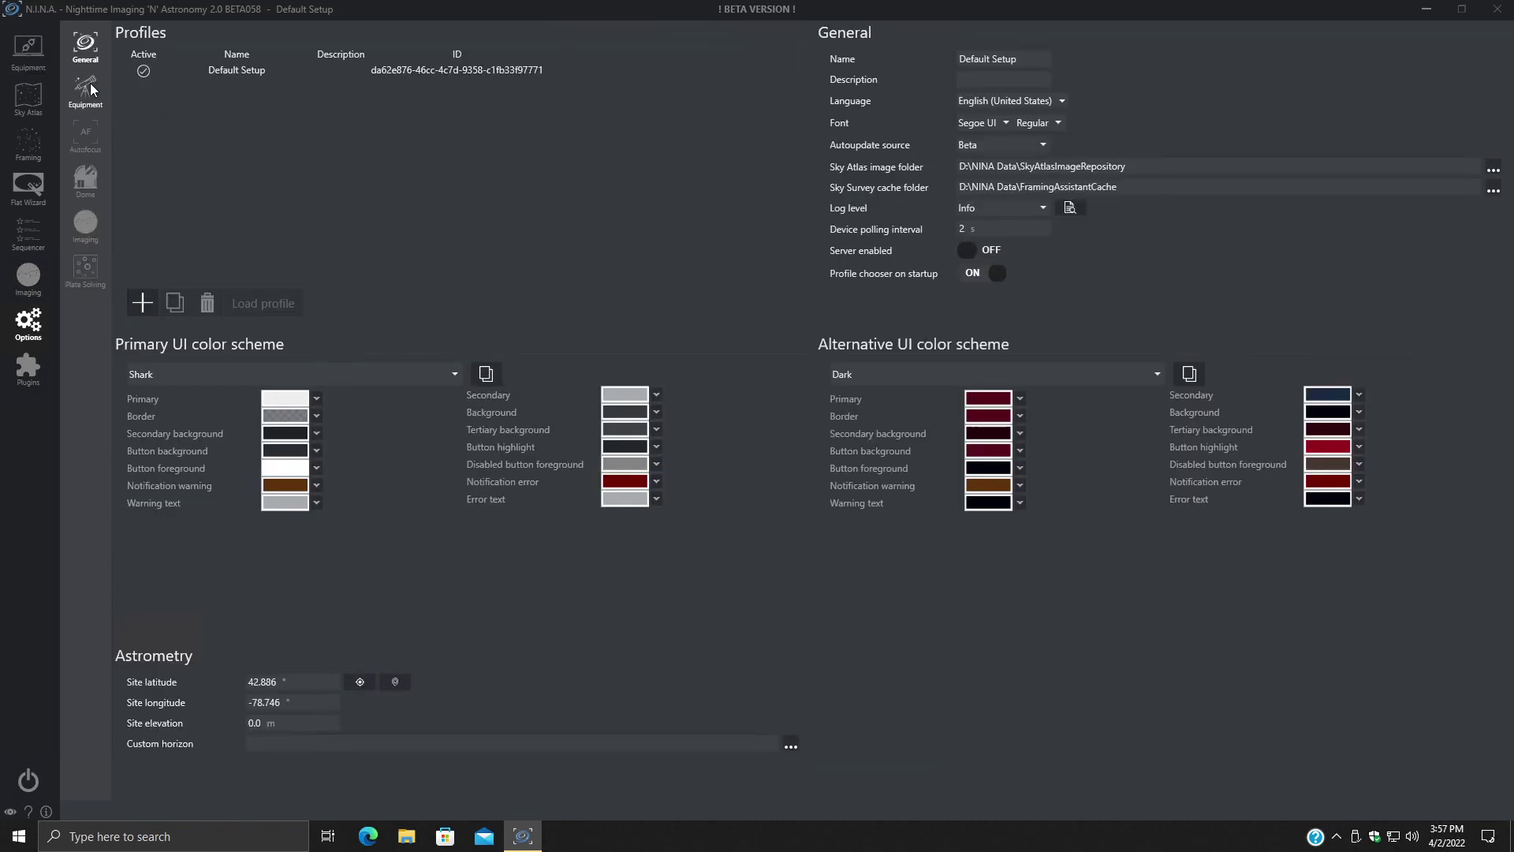
{"action": "left_click", "coordinate": [85, 233]}
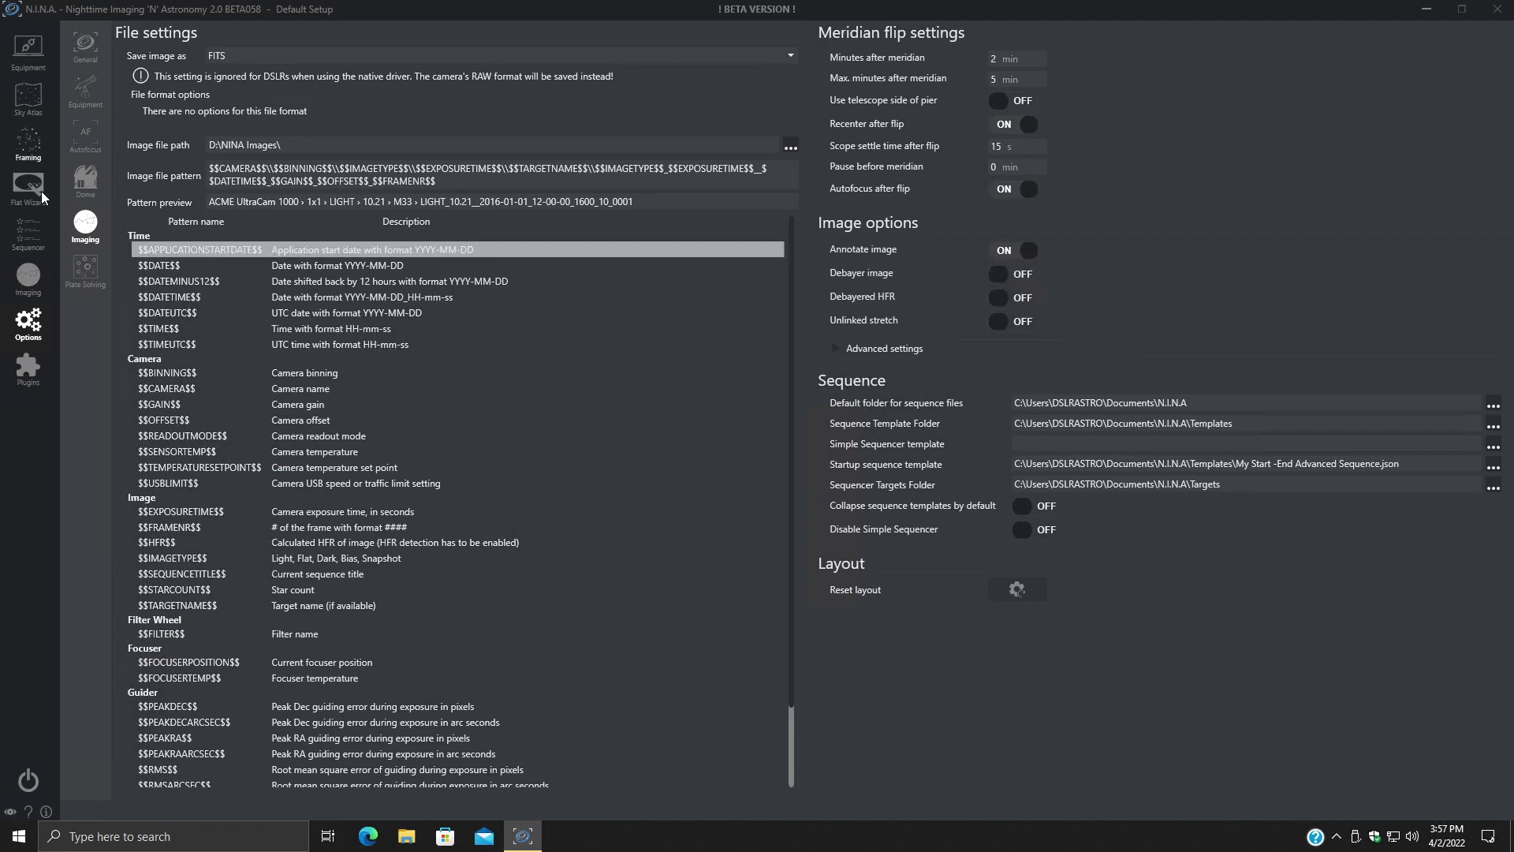
{"action": "left_click", "coordinate": [26, 270]}
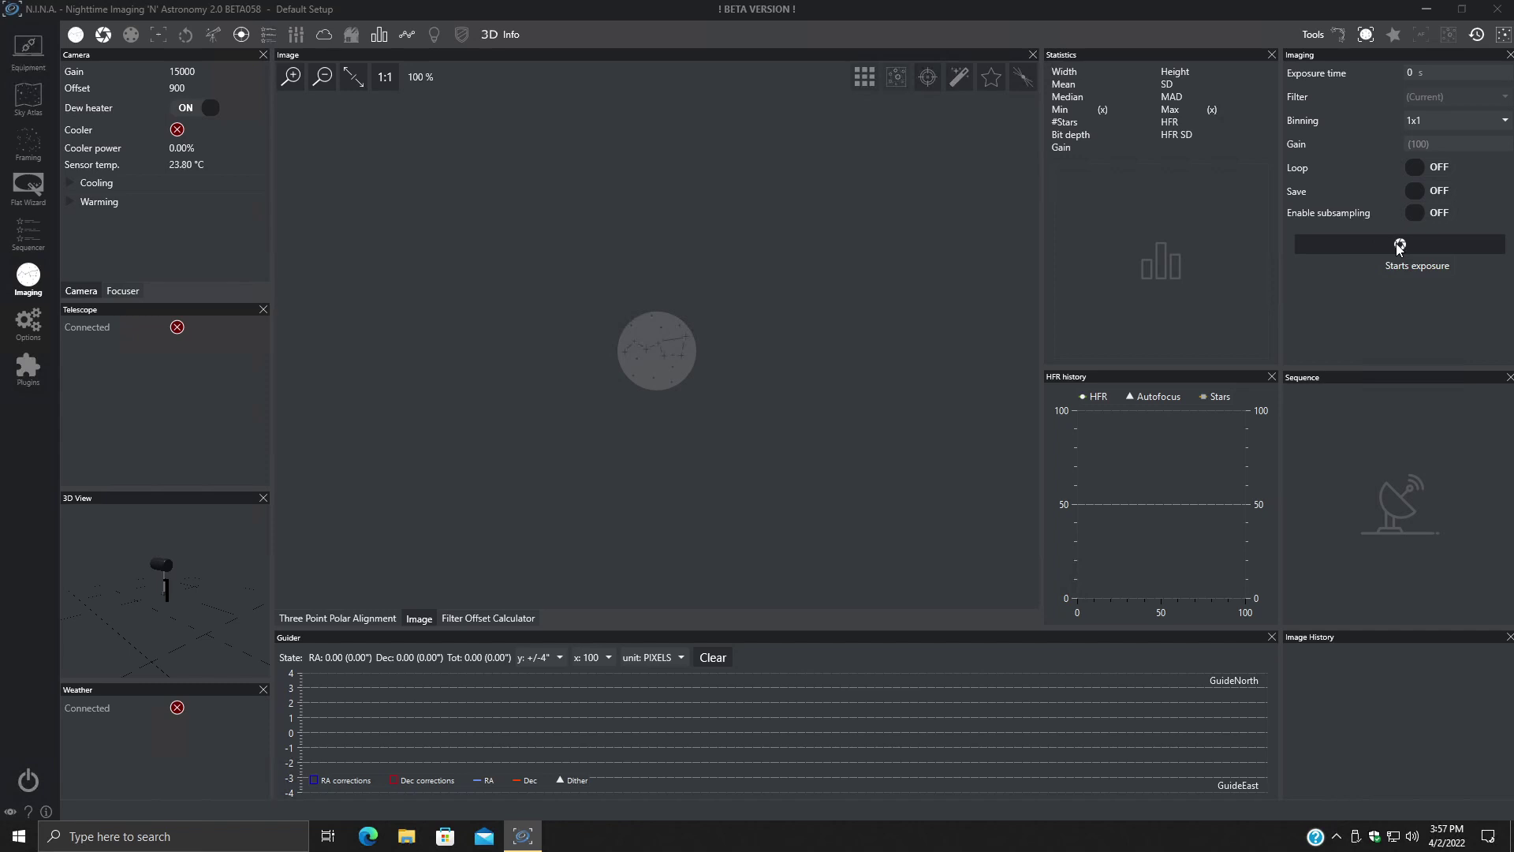
{"action": "left_click", "coordinate": [1400, 246]}
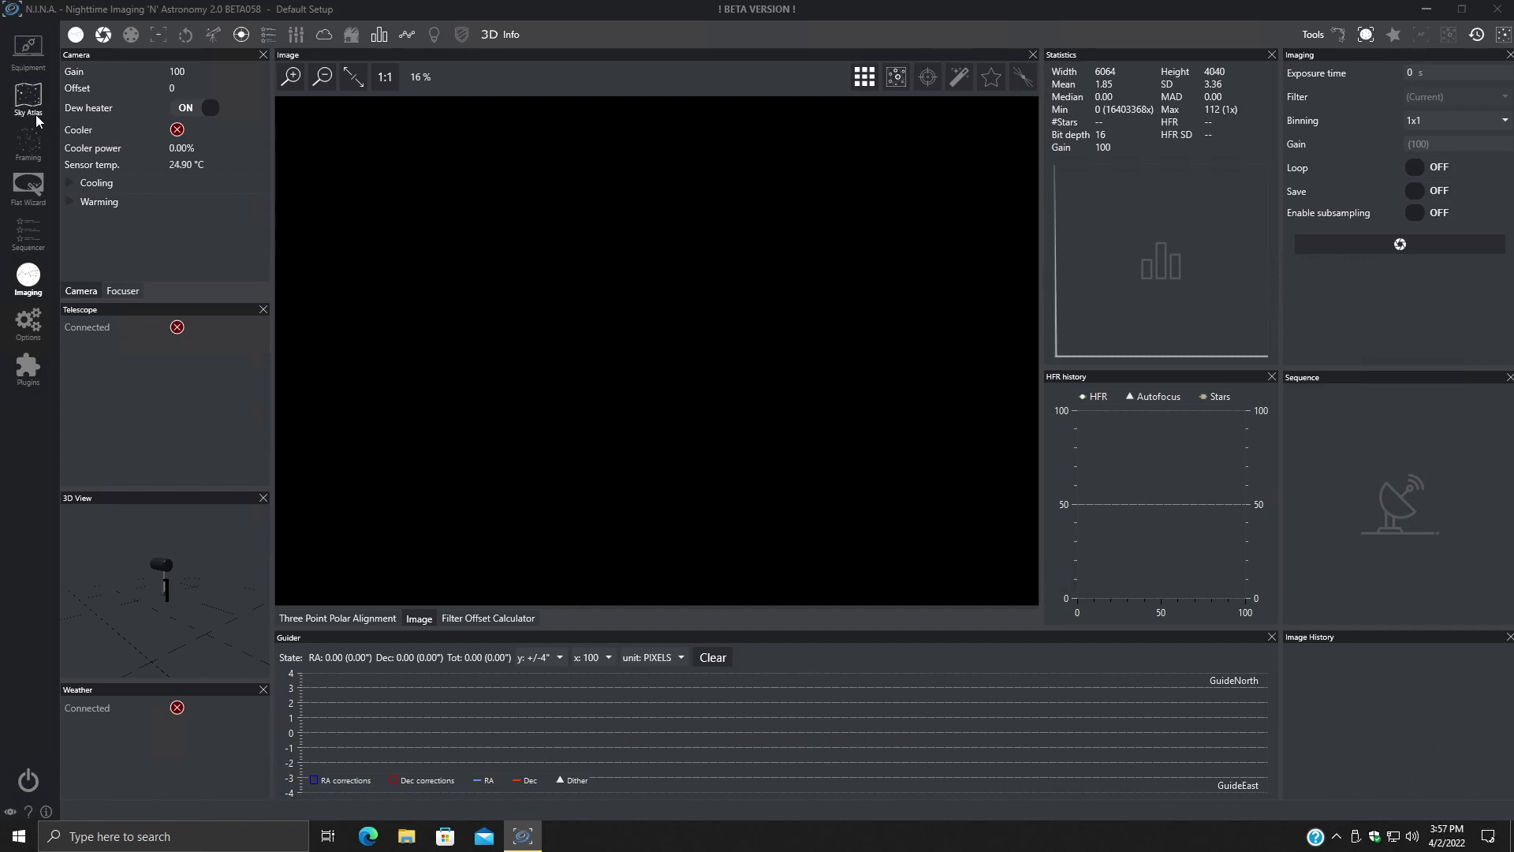
Set the default offset to 192 and take a test dark frame, reaching mean 767.42
{"action": "left_click", "coordinate": [34, 54]}
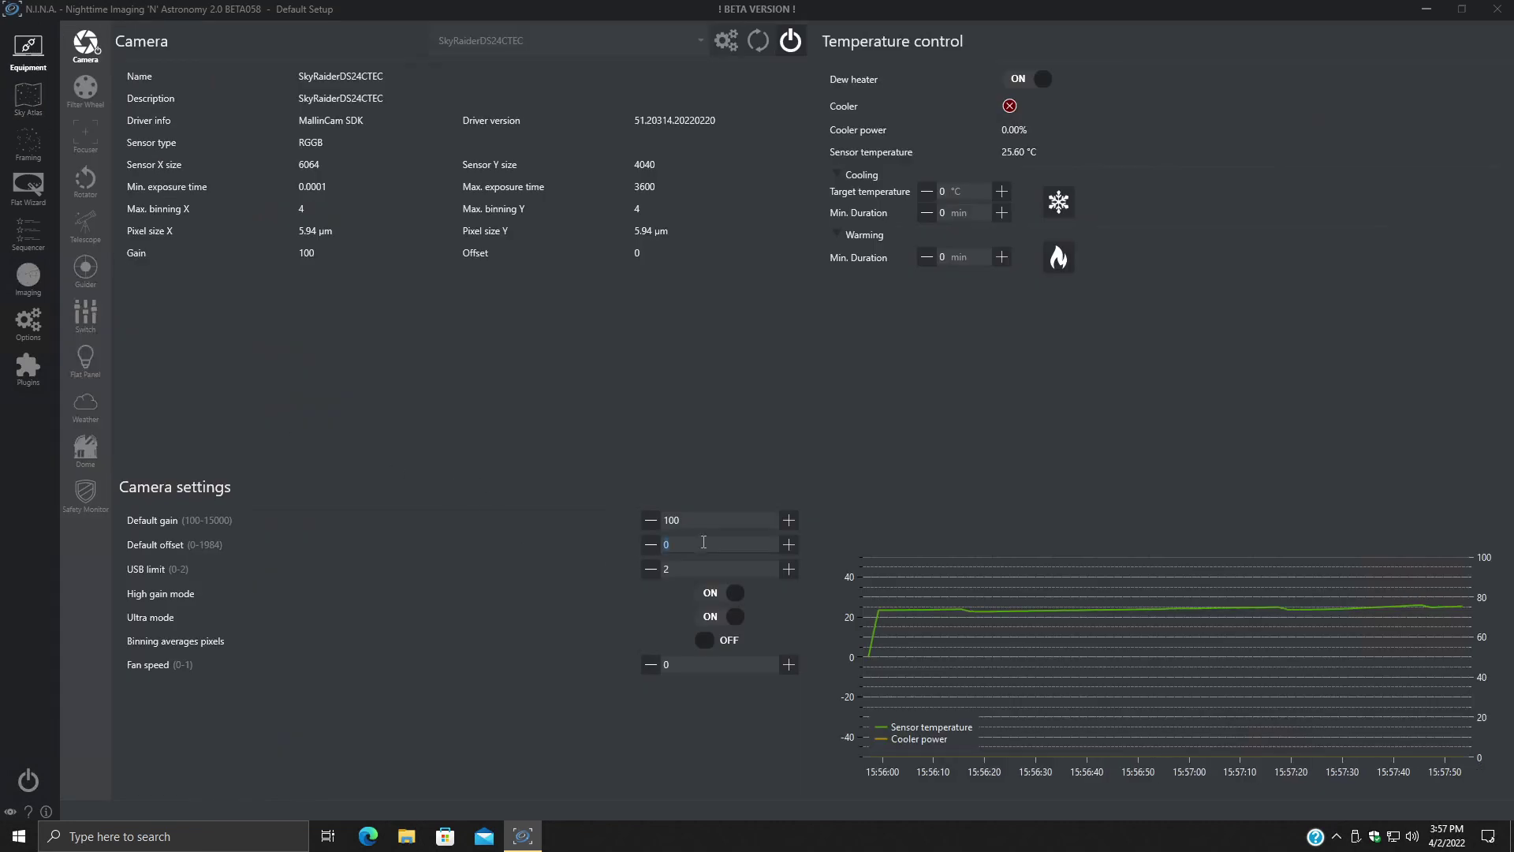
{"action": "type", "text": "192"}
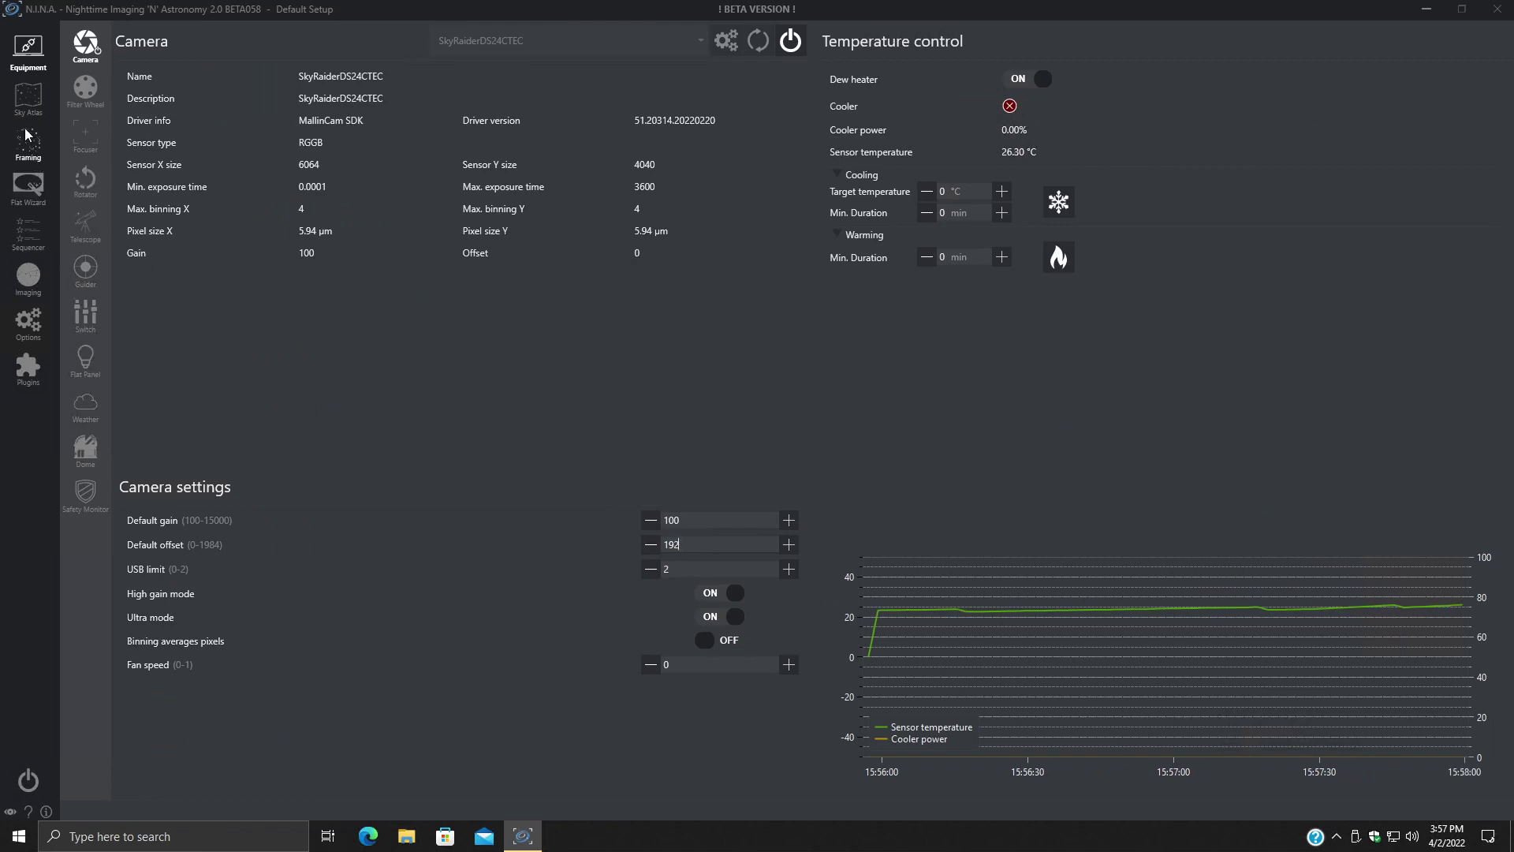
{"action": "left_click", "coordinate": [27, 276]}
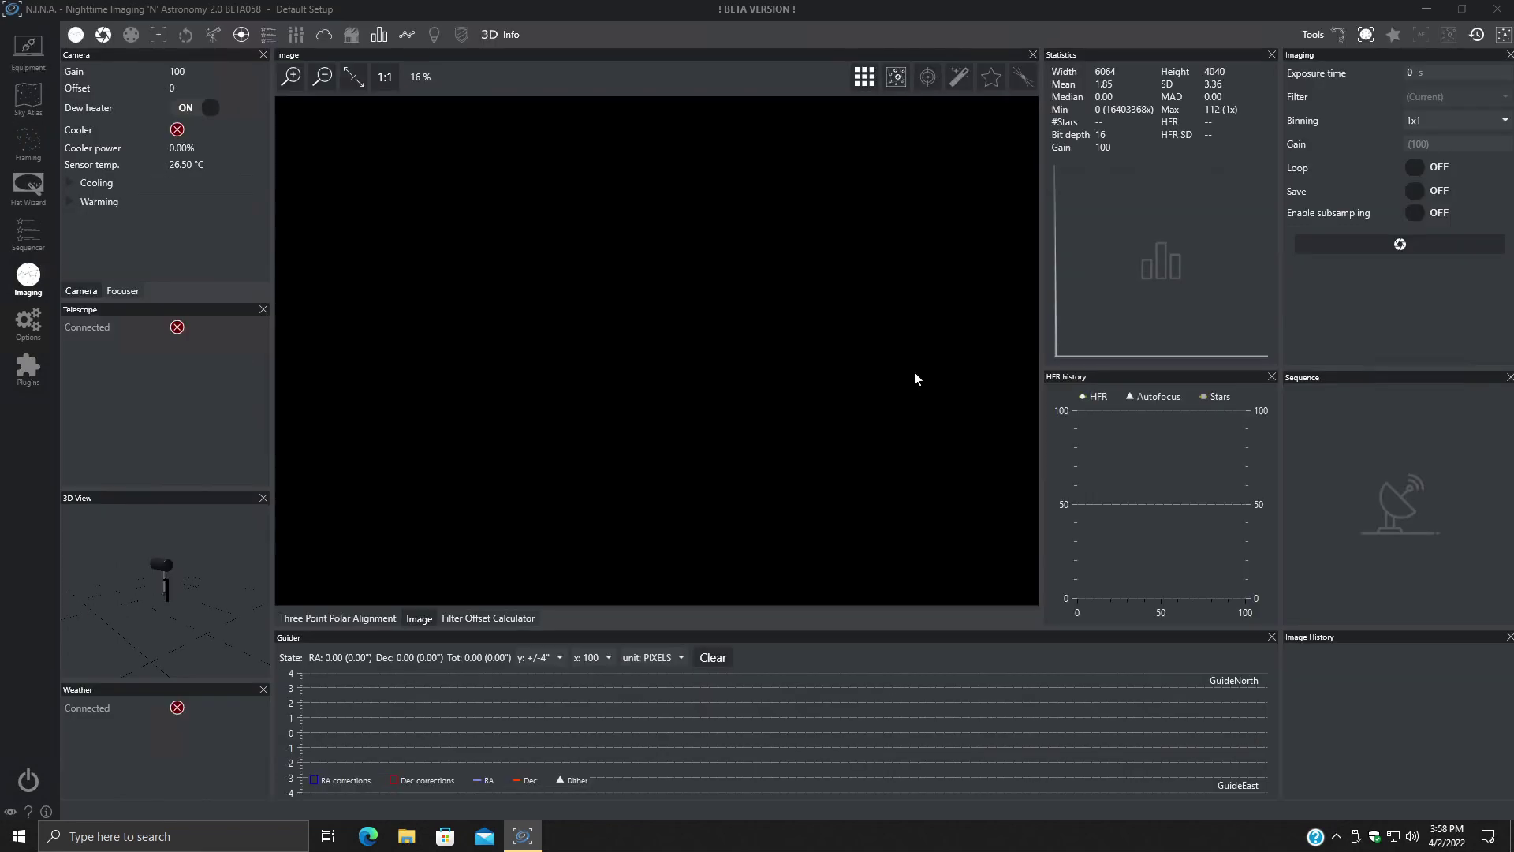
{"action": "left_click", "coordinate": [1394, 245]}
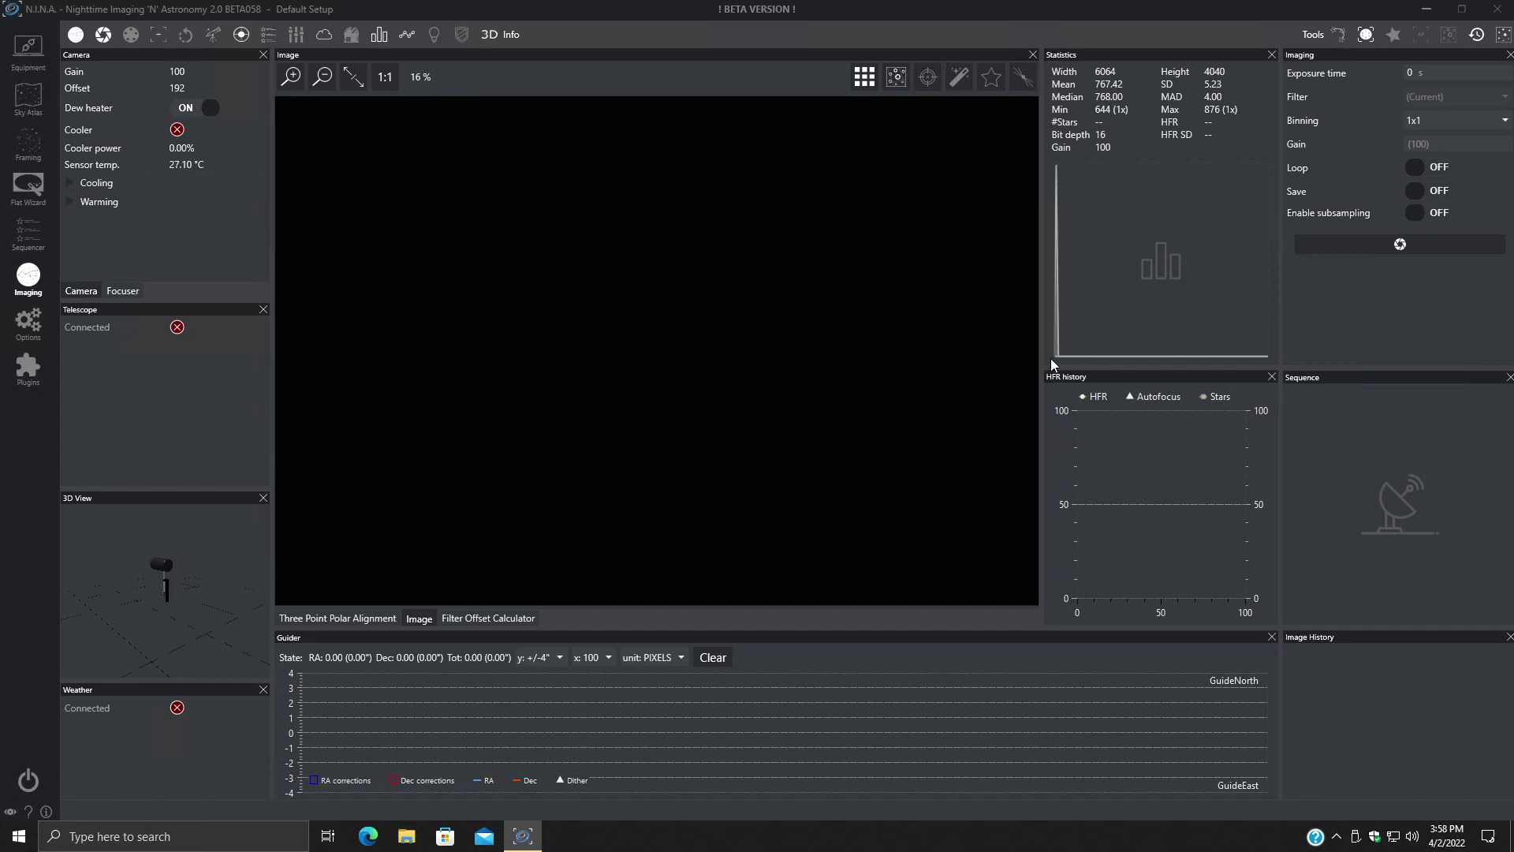
Raise the default offset to 300 and take another dark frame, reaching mean 1200.15
{"action": "left_click", "coordinate": [37, 56]}
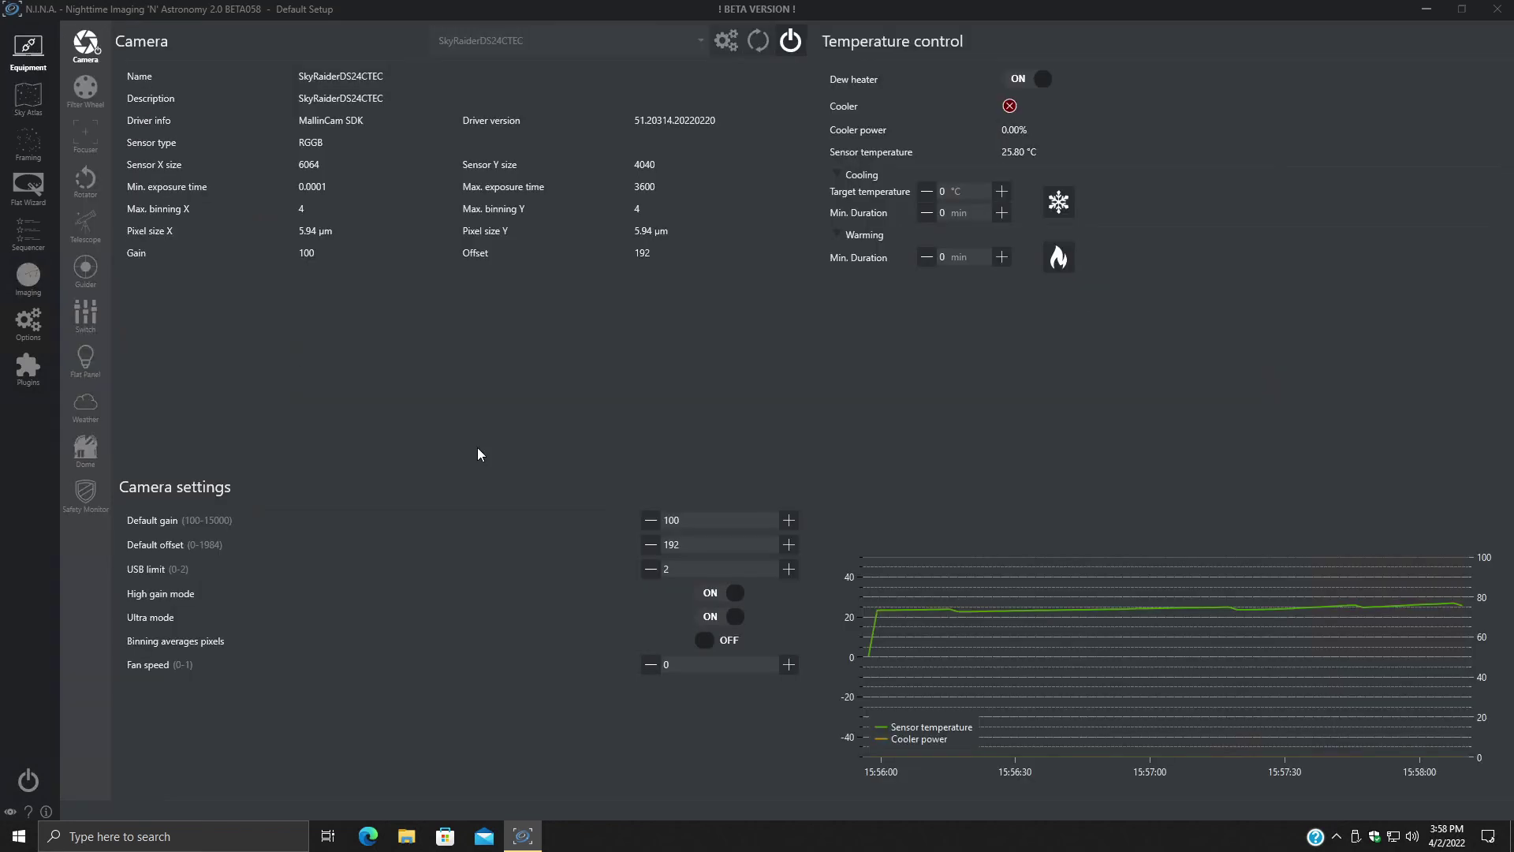
{"action": "double_click", "coordinate": [725, 539]}
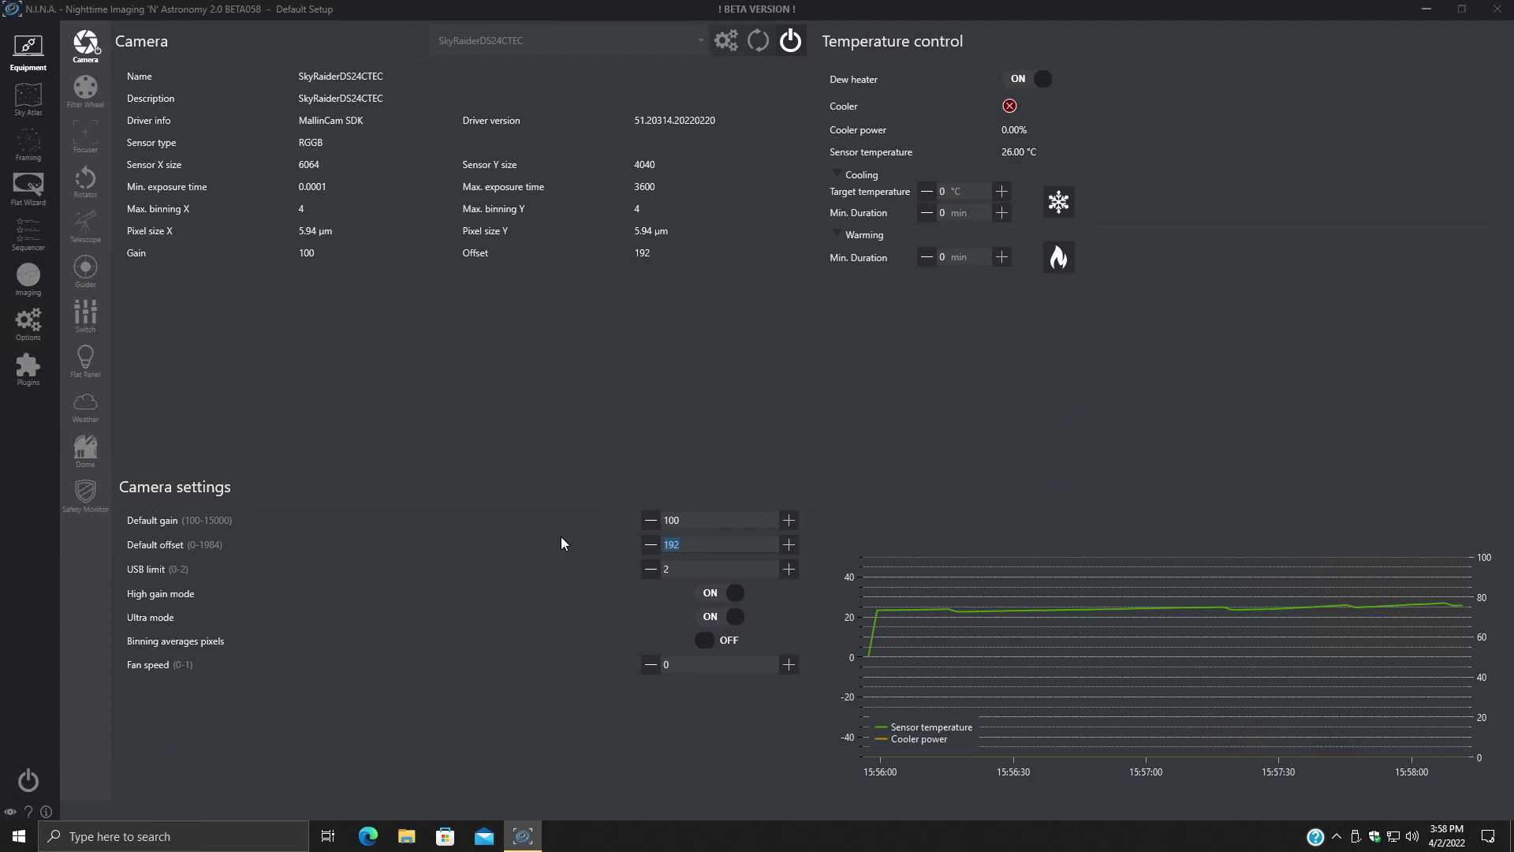
{"action": "type", "text": "300"}
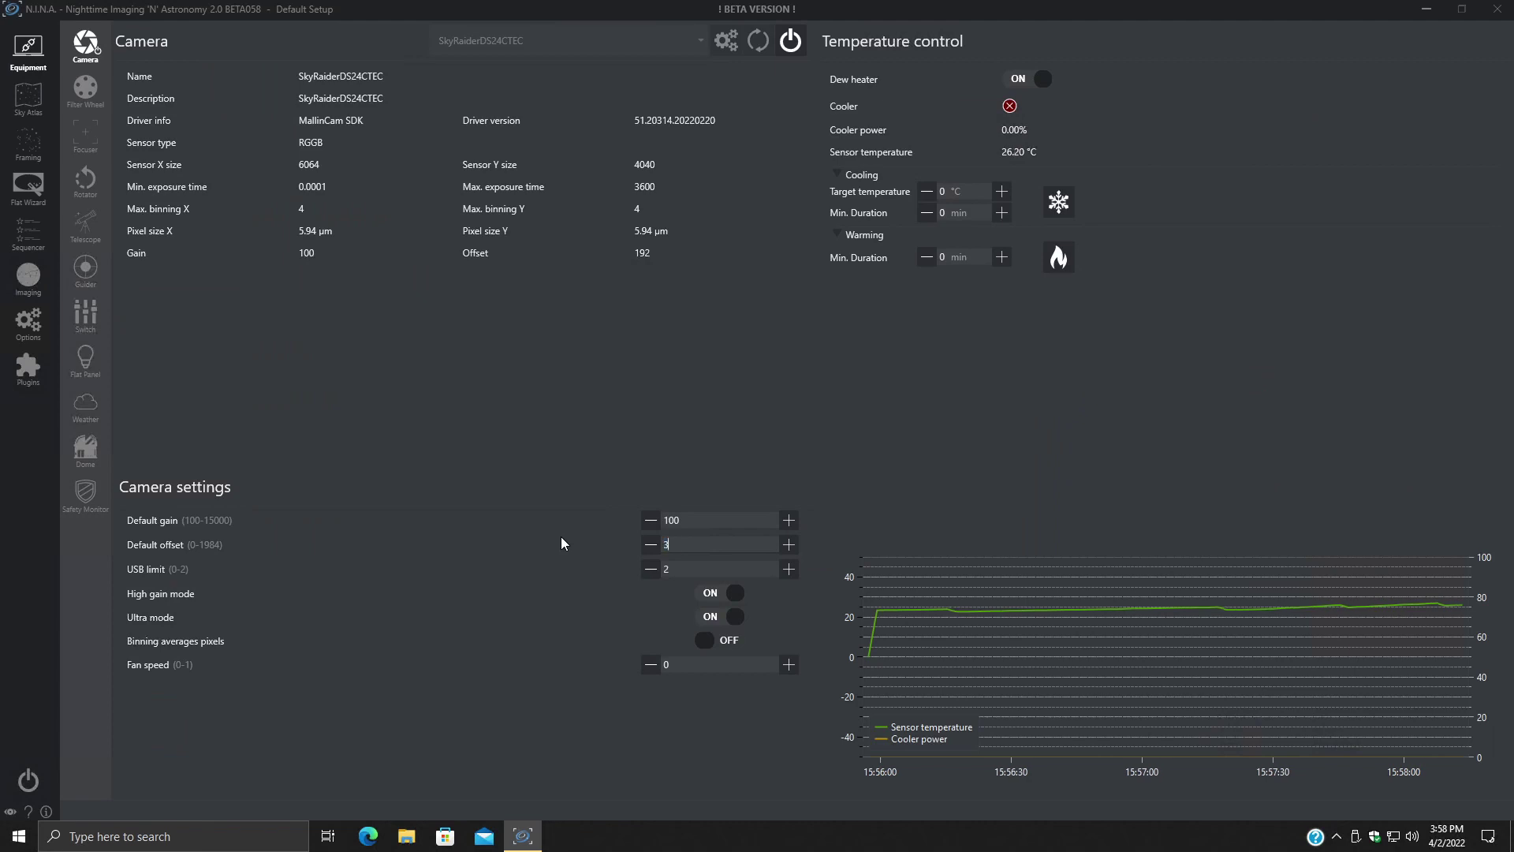
{"action": "left_click", "coordinate": [29, 277]}
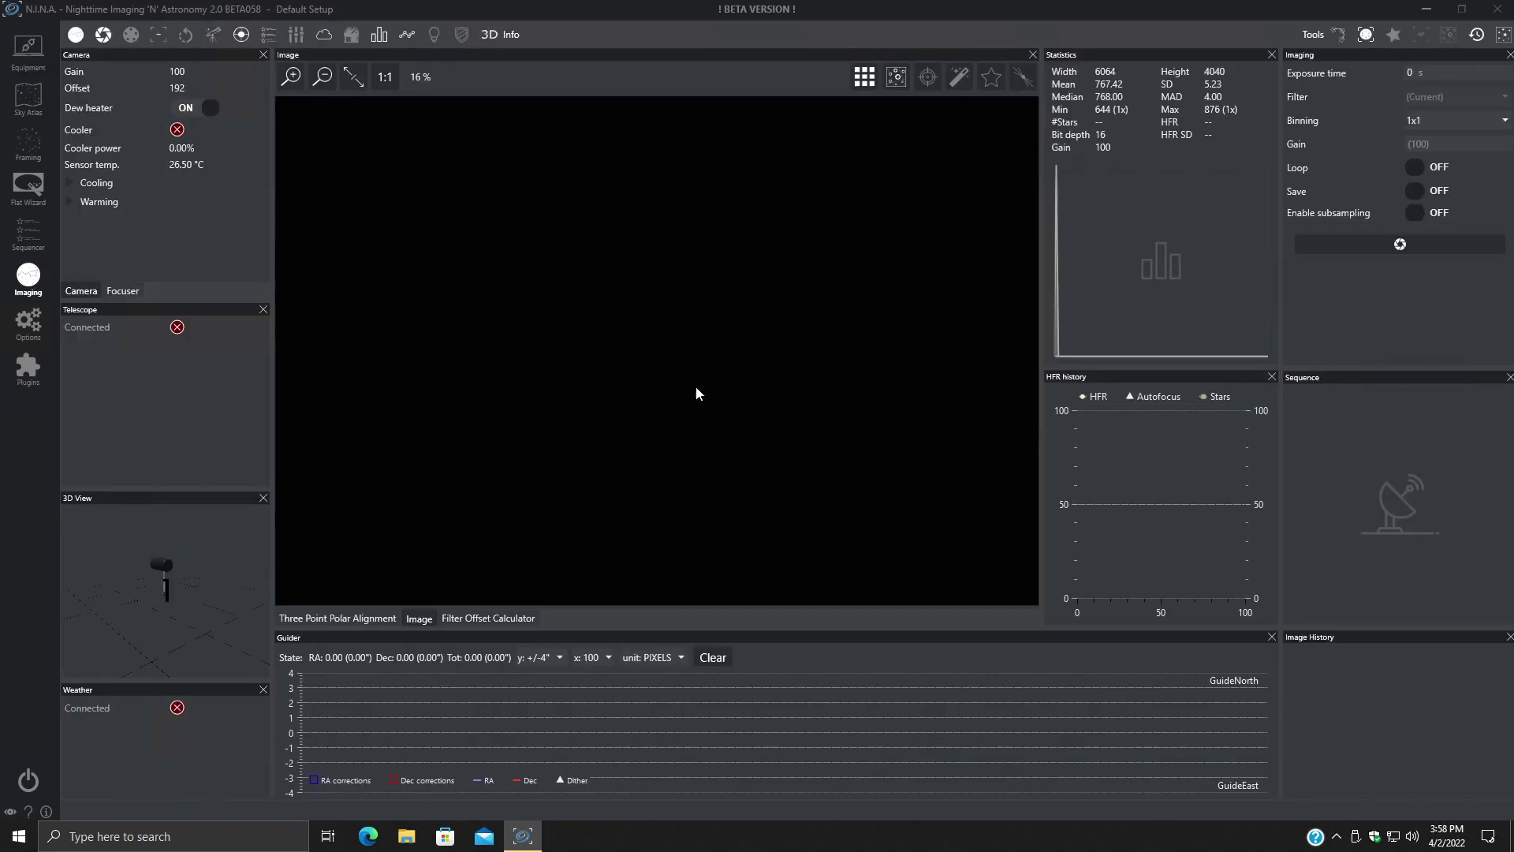
{"action": "left_click", "coordinate": [1398, 246]}
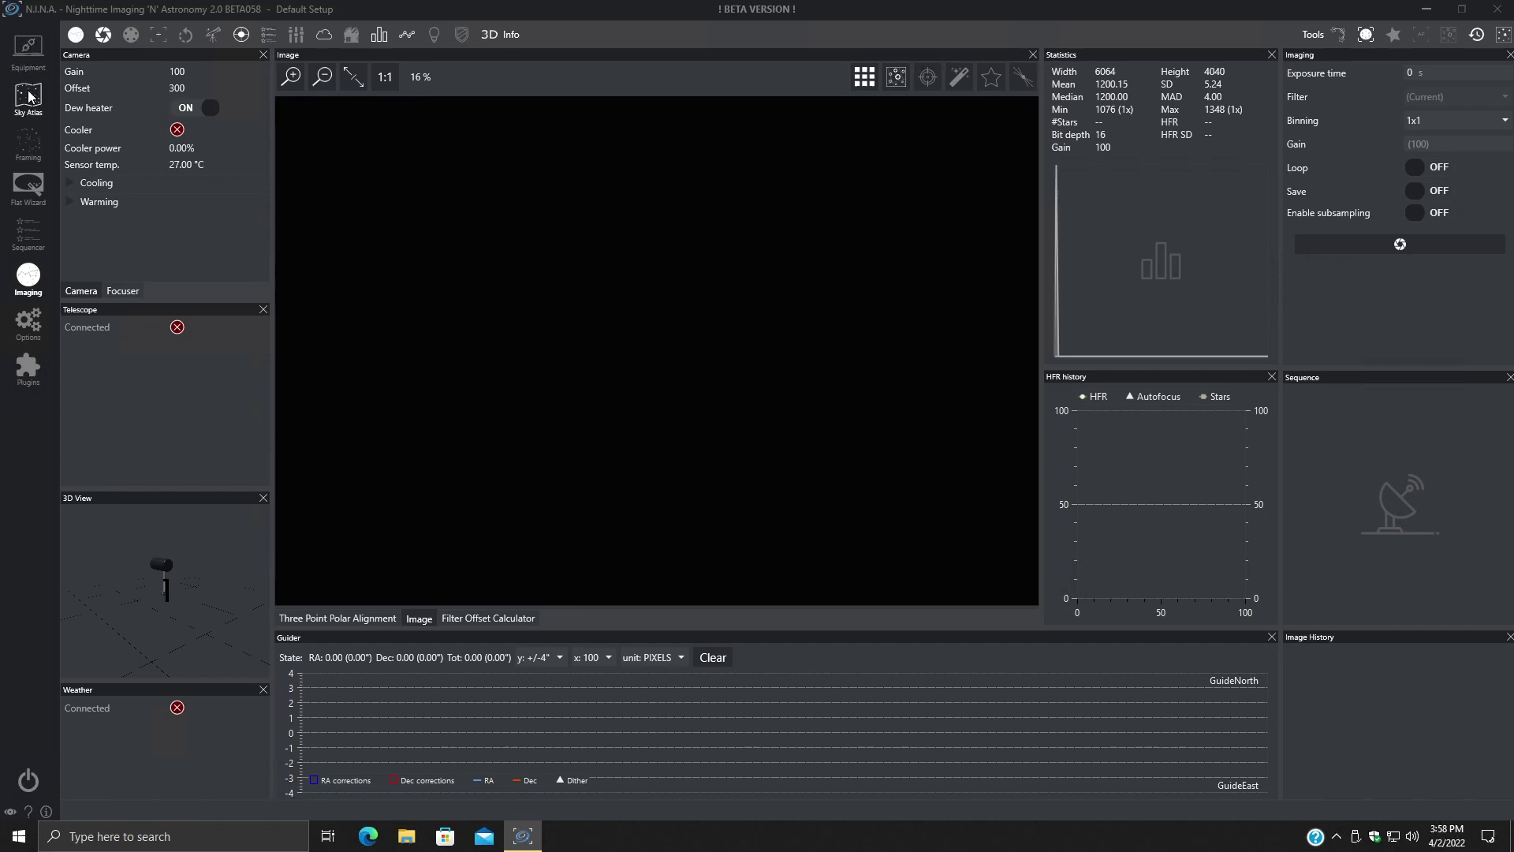
{"action": "left_click", "coordinate": [29, 49]}
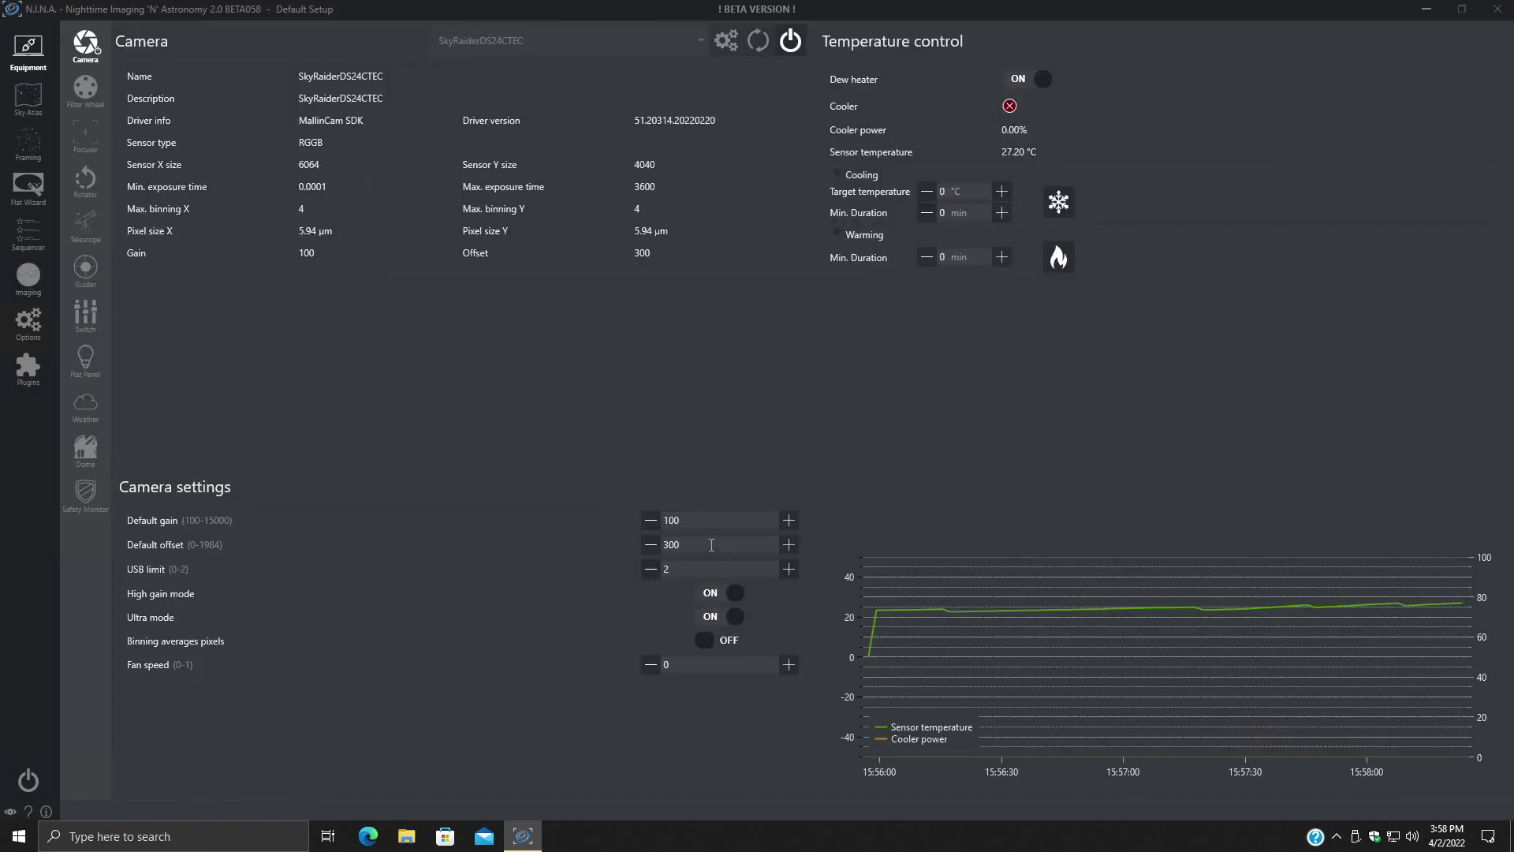
Set the default offset to 500 and capture a dark frame with mean 1999.46, median 2000
{"action": "left_click_drag", "start_coordinate": [712, 544], "coordinate": [650, 546]}
{"action": "type", "text": "500"}
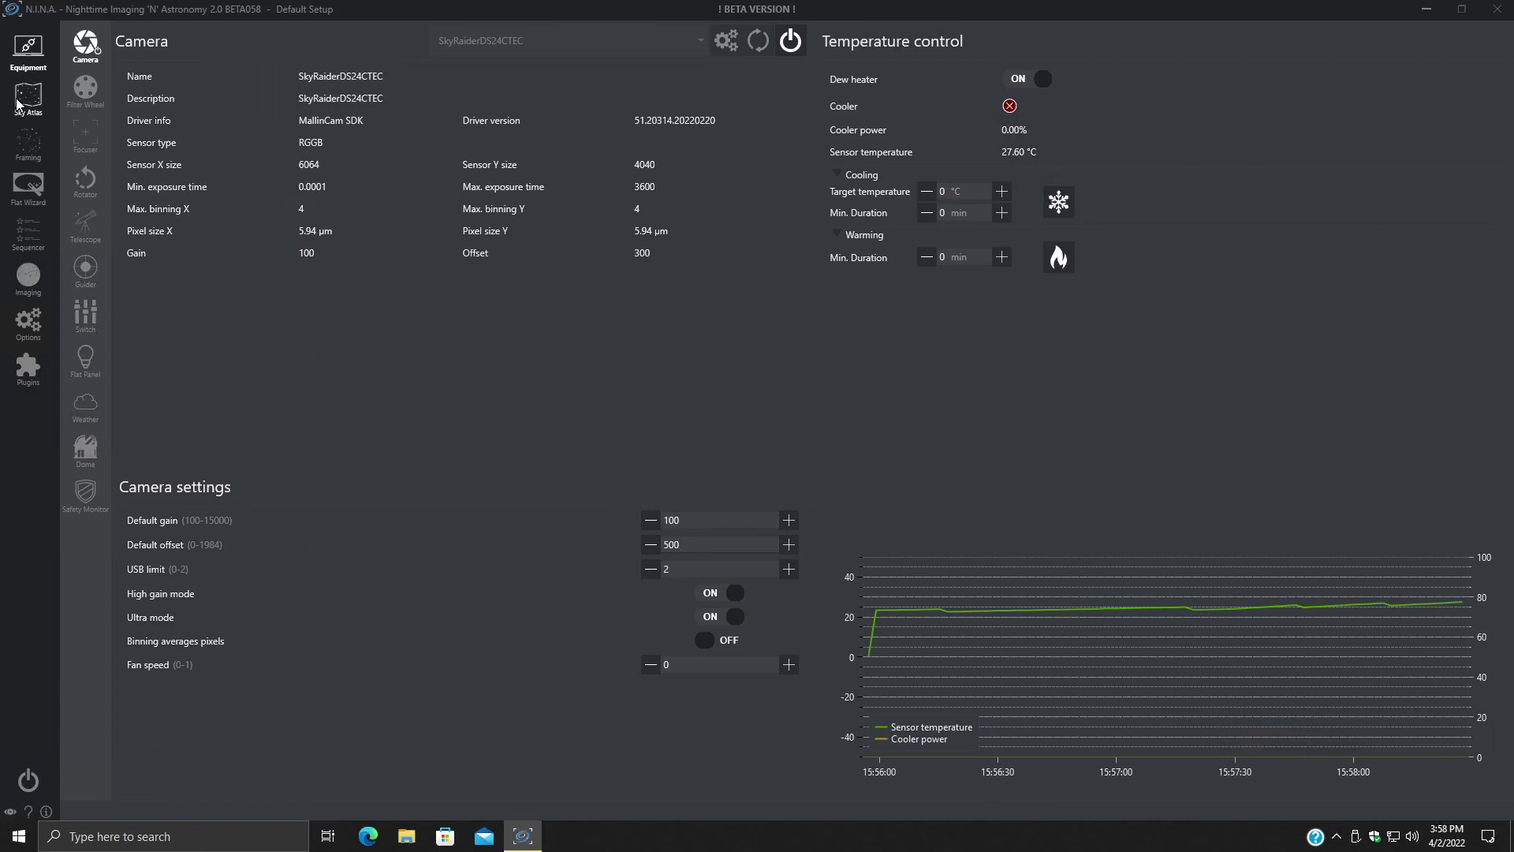
{"action": "left_click", "coordinate": [29, 275]}
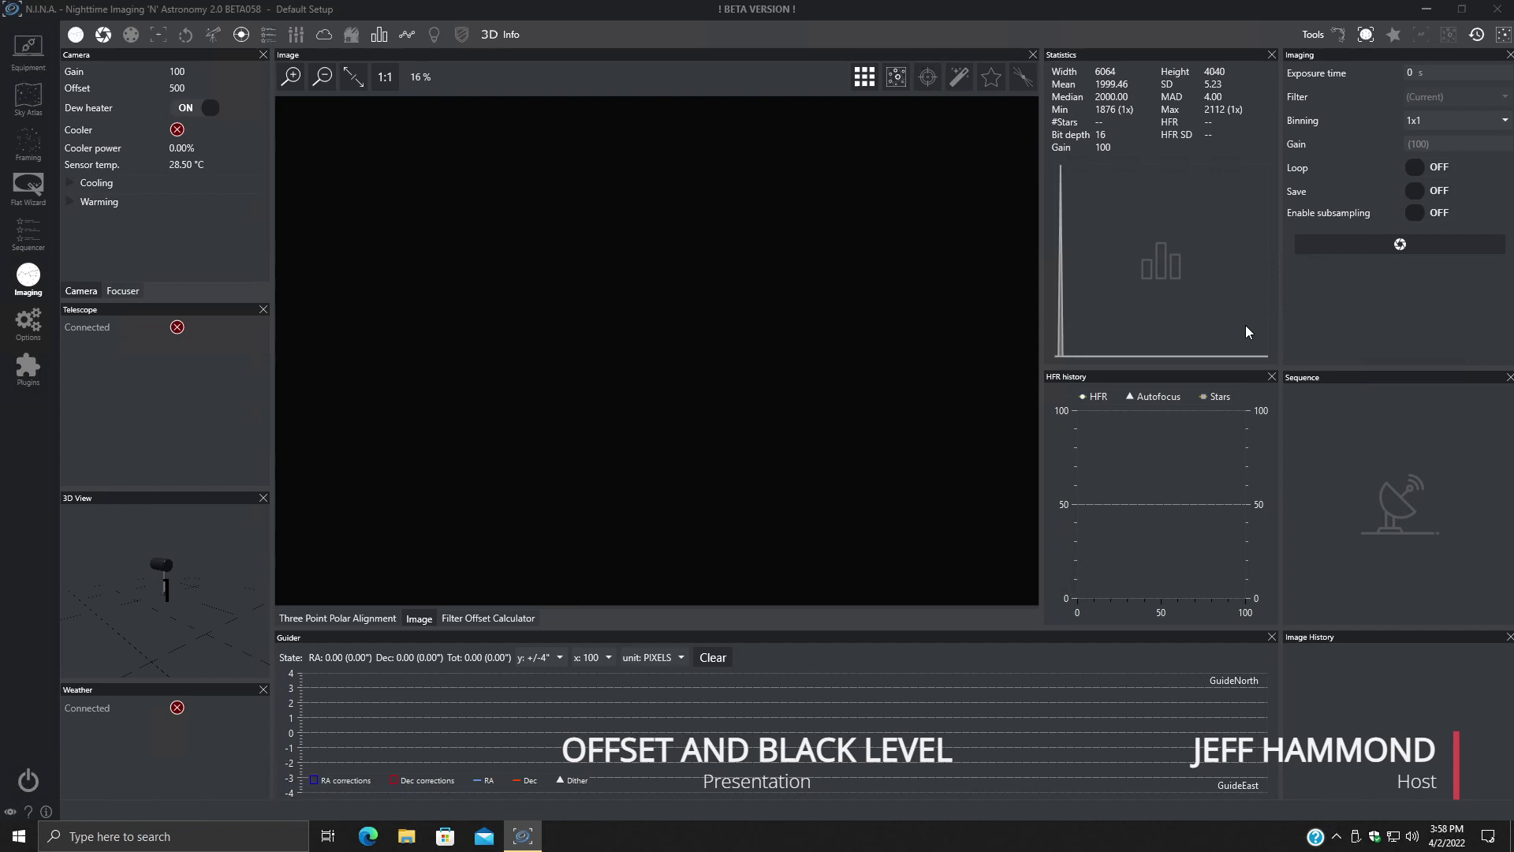
{"action": "left_click", "coordinate": [28, 49]}
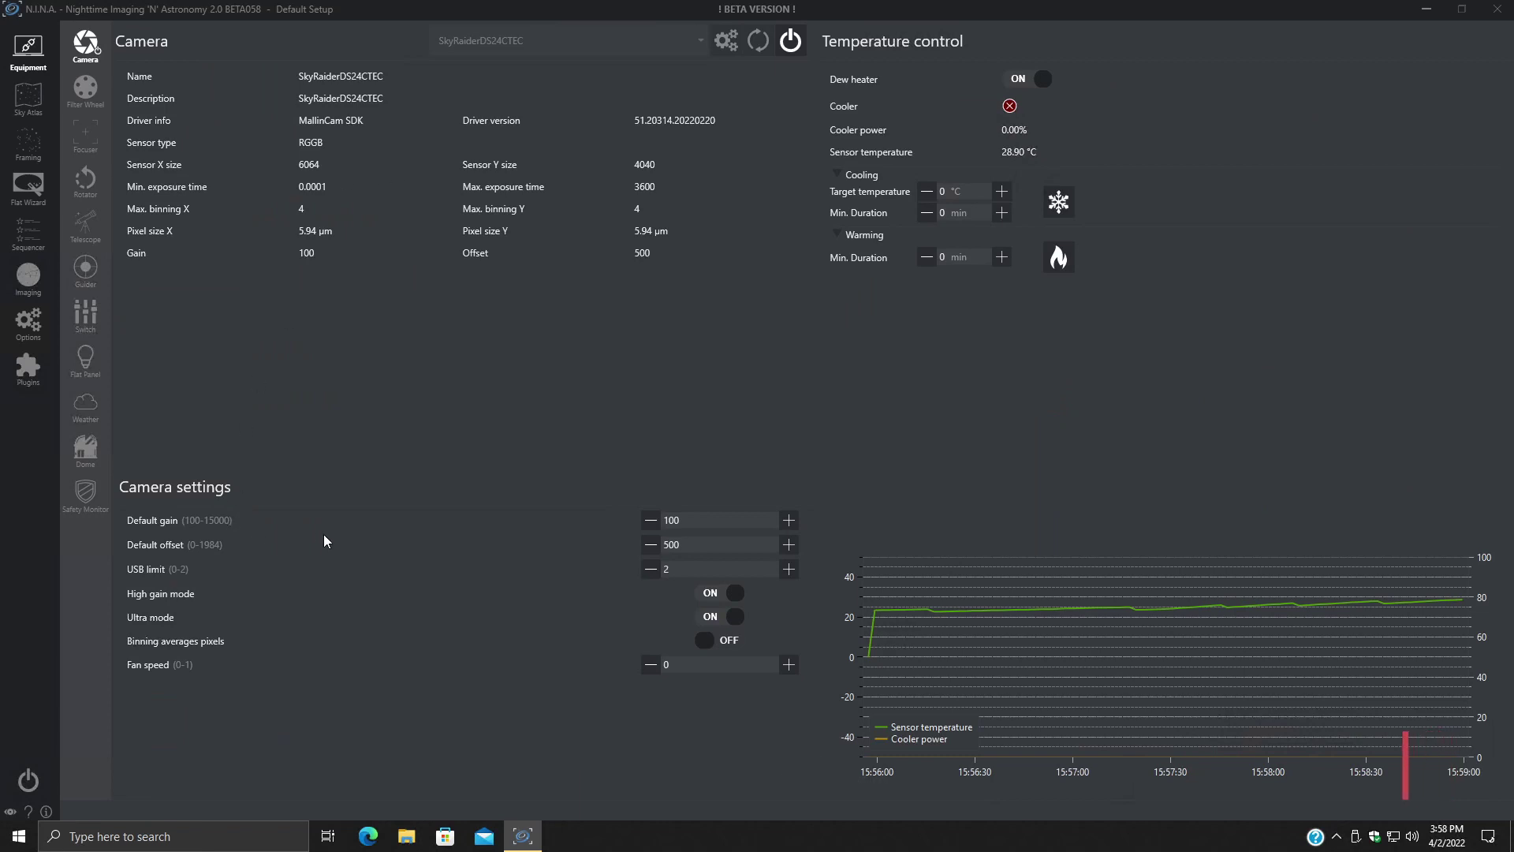
Replace the default gain of 100 with 4000
{"action": "left_click", "coordinate": [657, 520]}
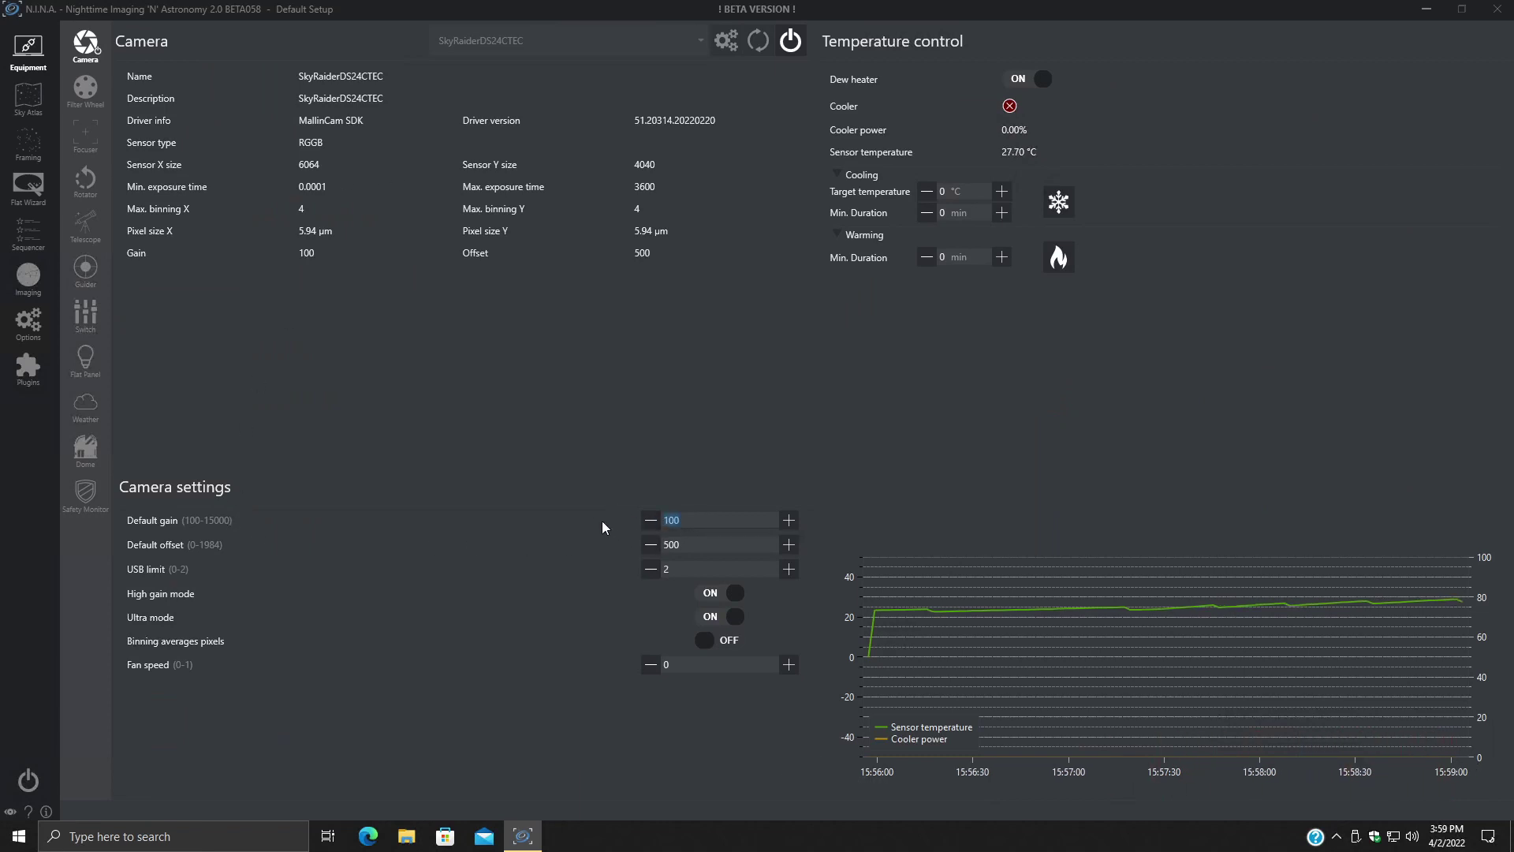
{"action": "type", "text": "4"}
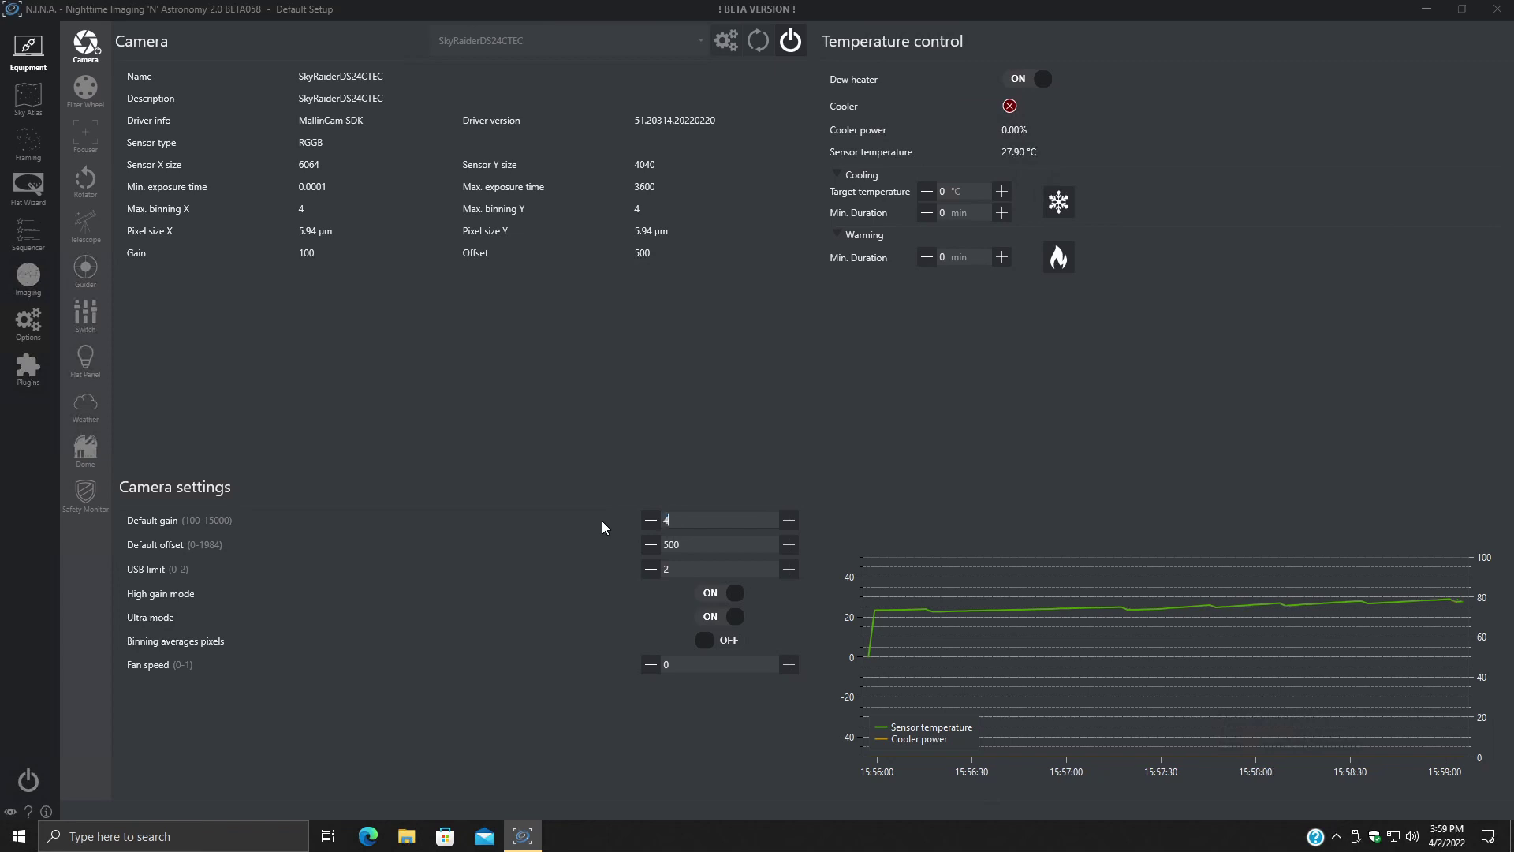
{"action": "type", "text": "000"}
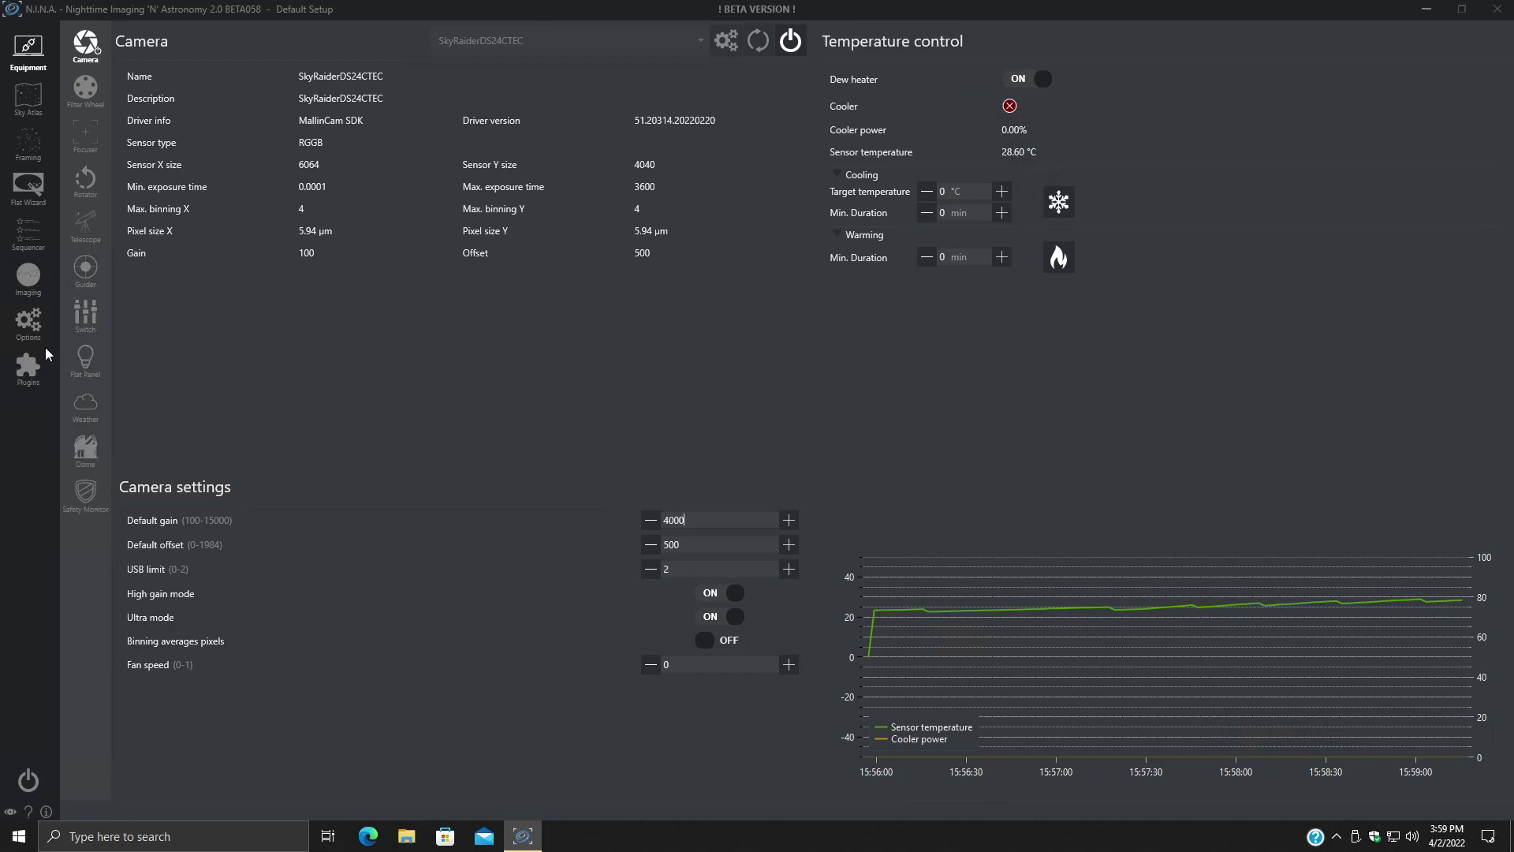
Expose a dark frame at gain 4000, offset 500: mean 1926.87, median 1924, SD 144.44
{"action": "left_click", "coordinate": [29, 277]}
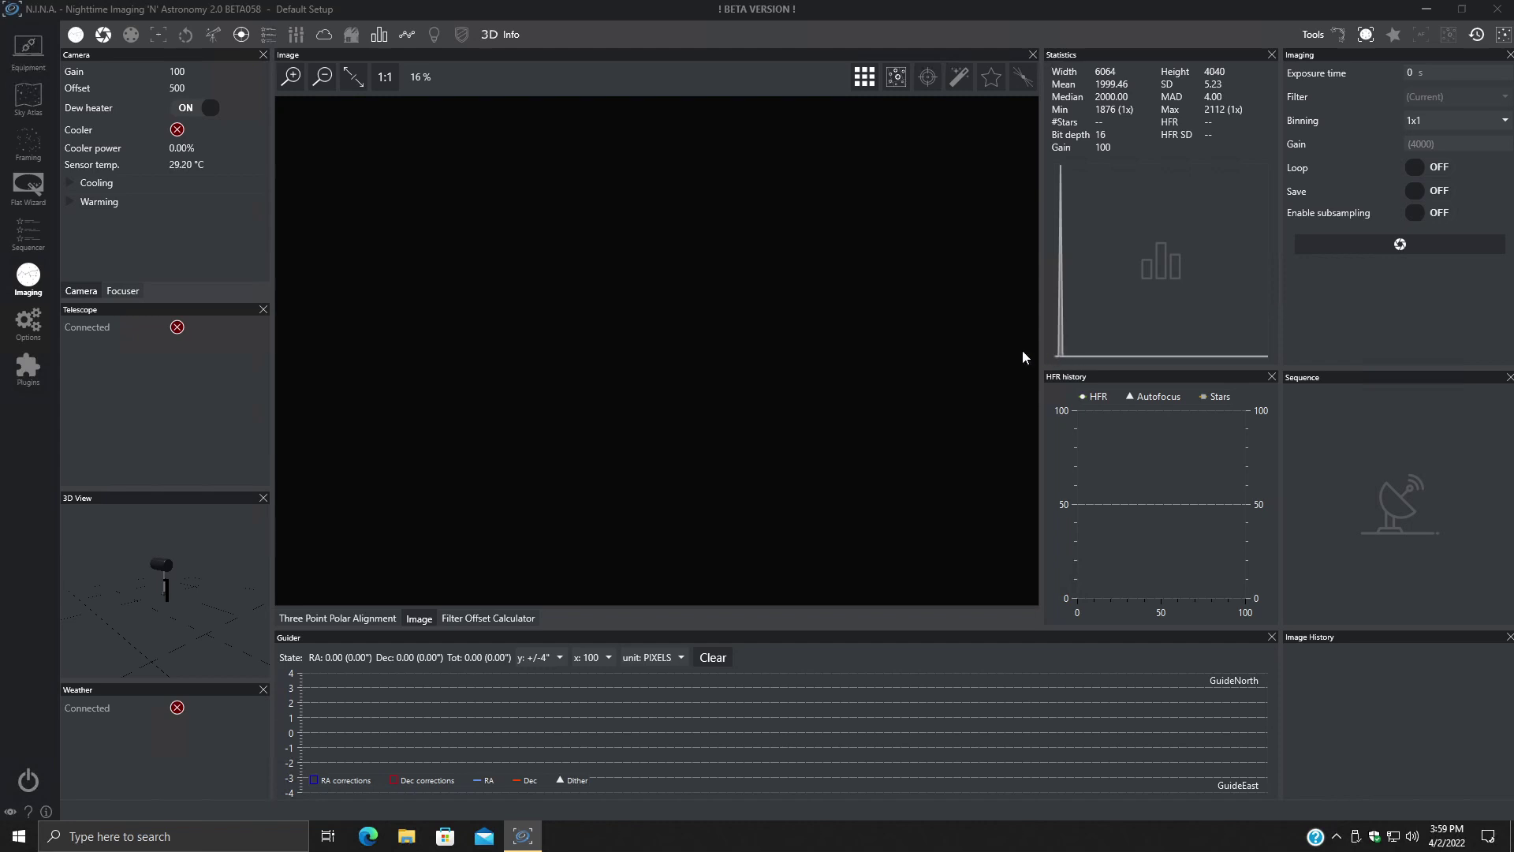
{"action": "left_click", "coordinate": [1399, 246]}
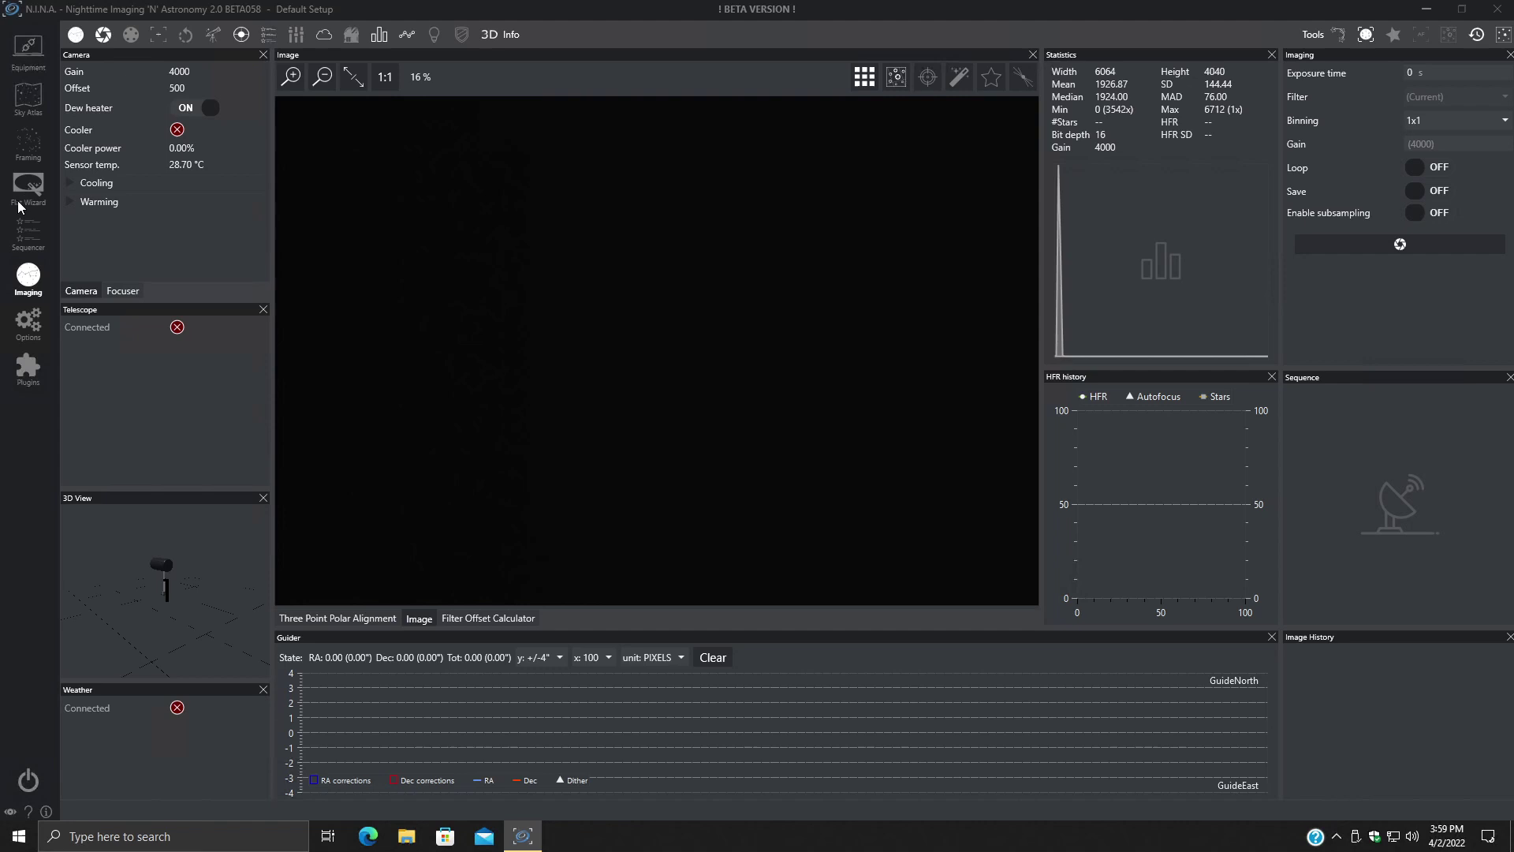
Set the default offset to 700 and capture a dark frame (mean about 2727, 278 zero pixels)
{"action": "left_click", "coordinate": [22, 56]}
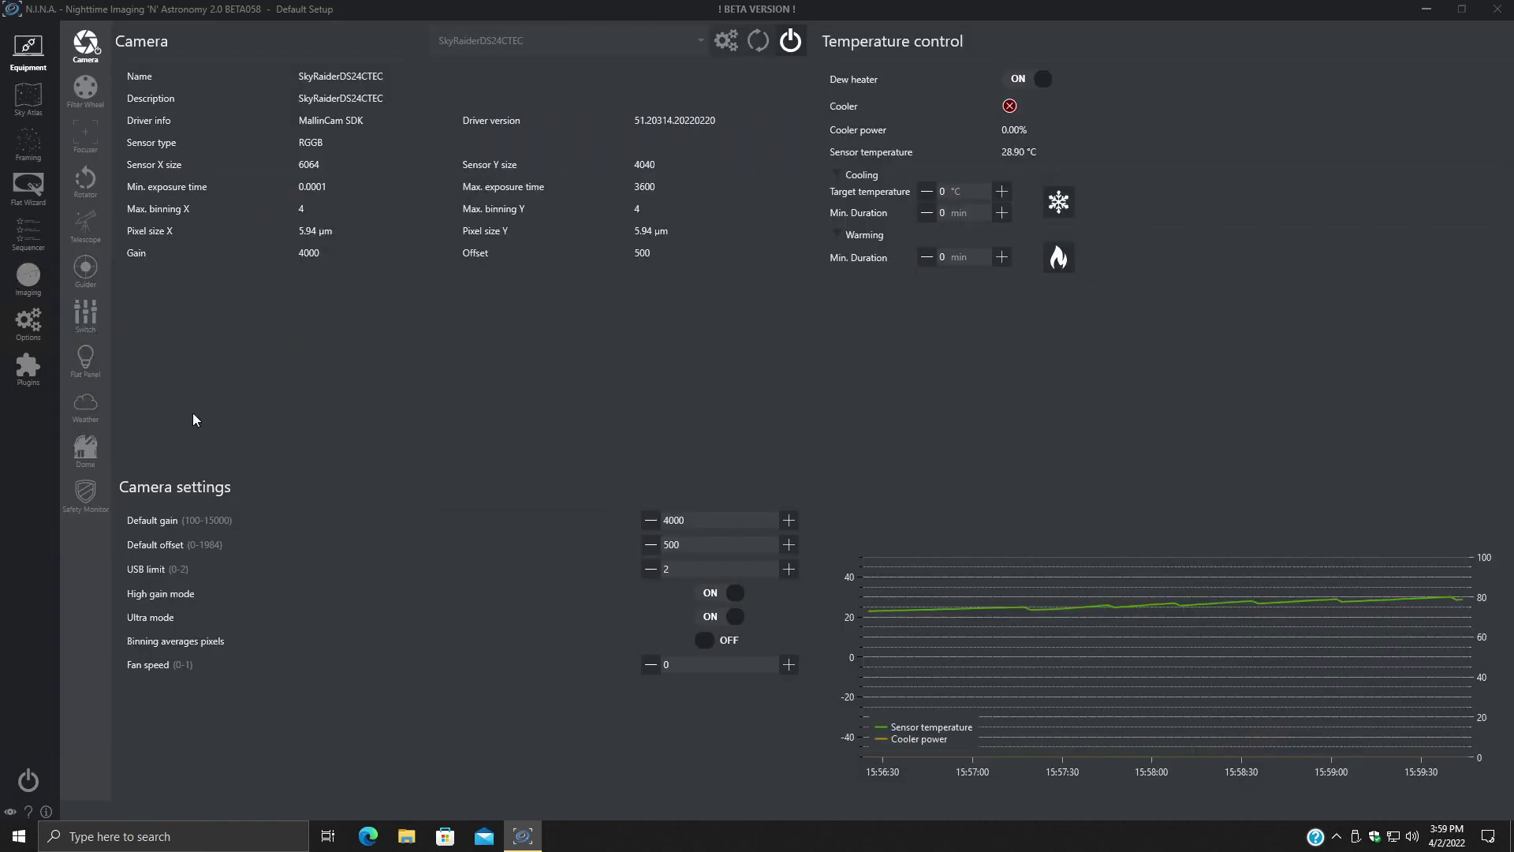
{"action": "double_click", "coordinate": [694, 544]}
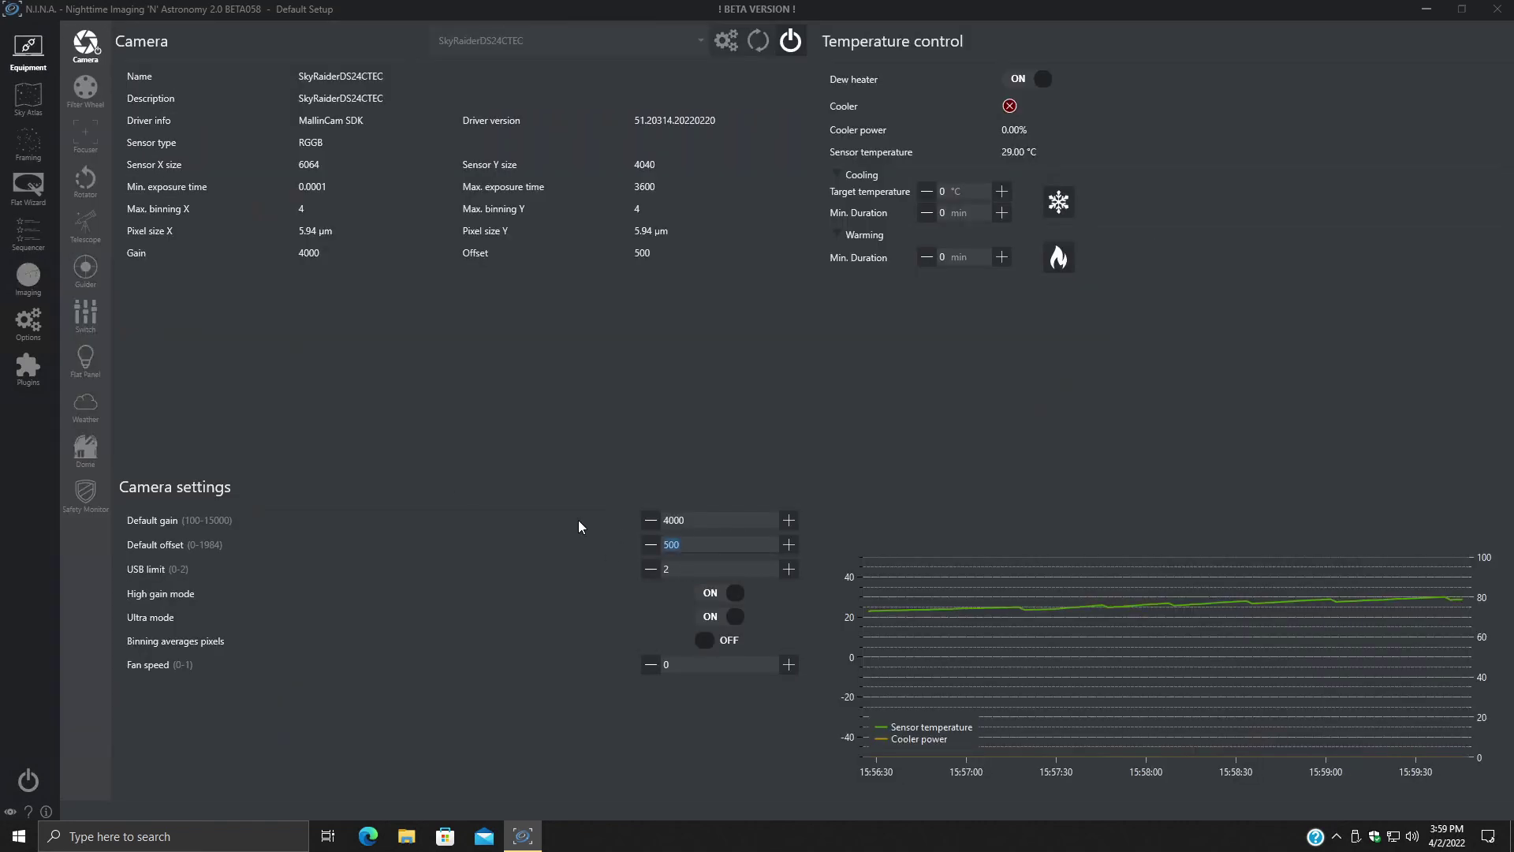
{"action": "type", "text": "700"}
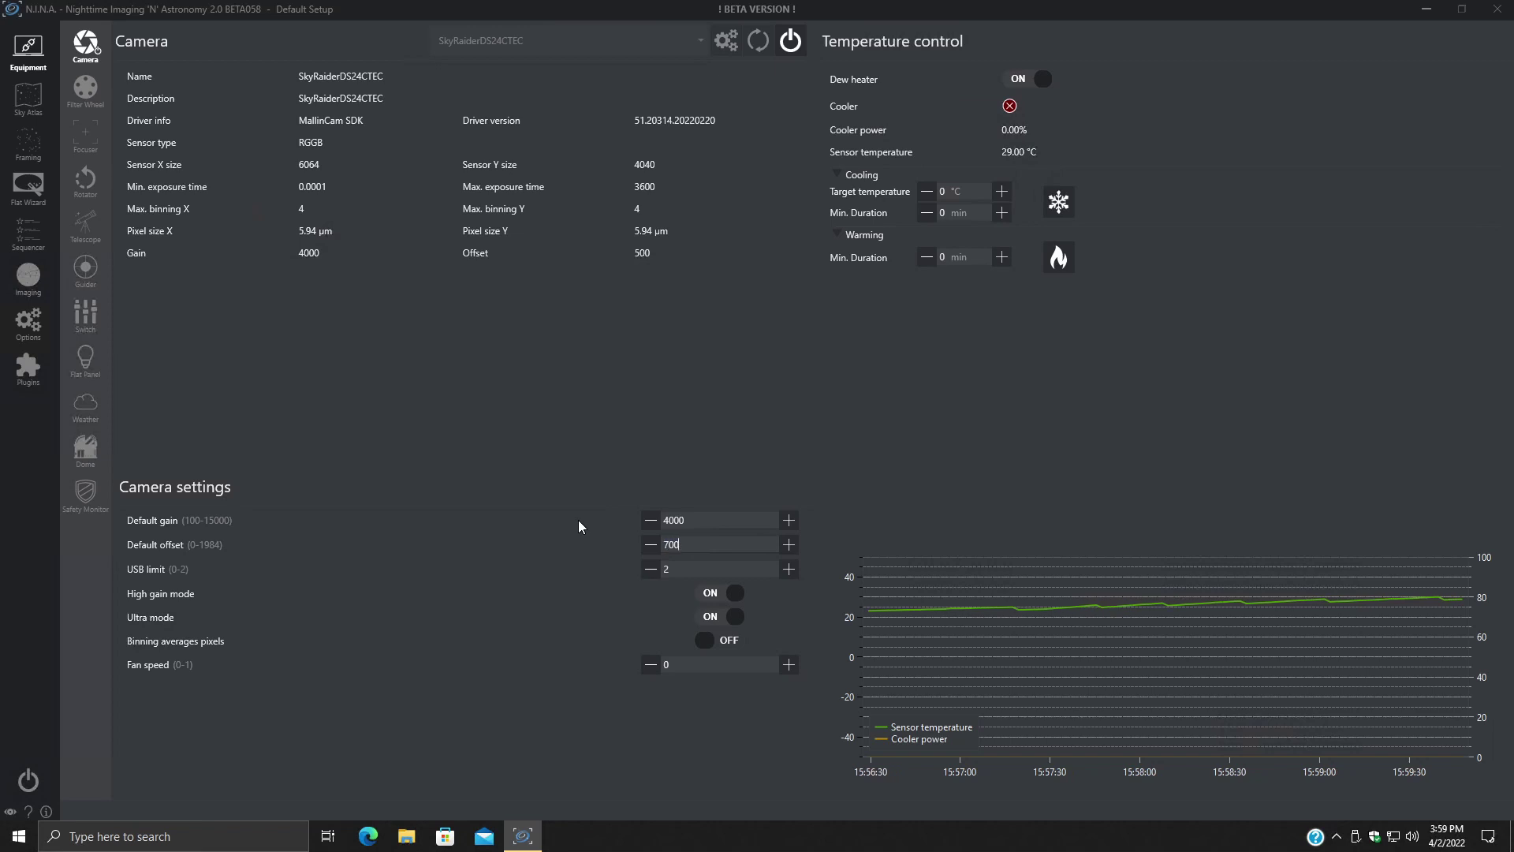
{"action": "left_click", "coordinate": [28, 276]}
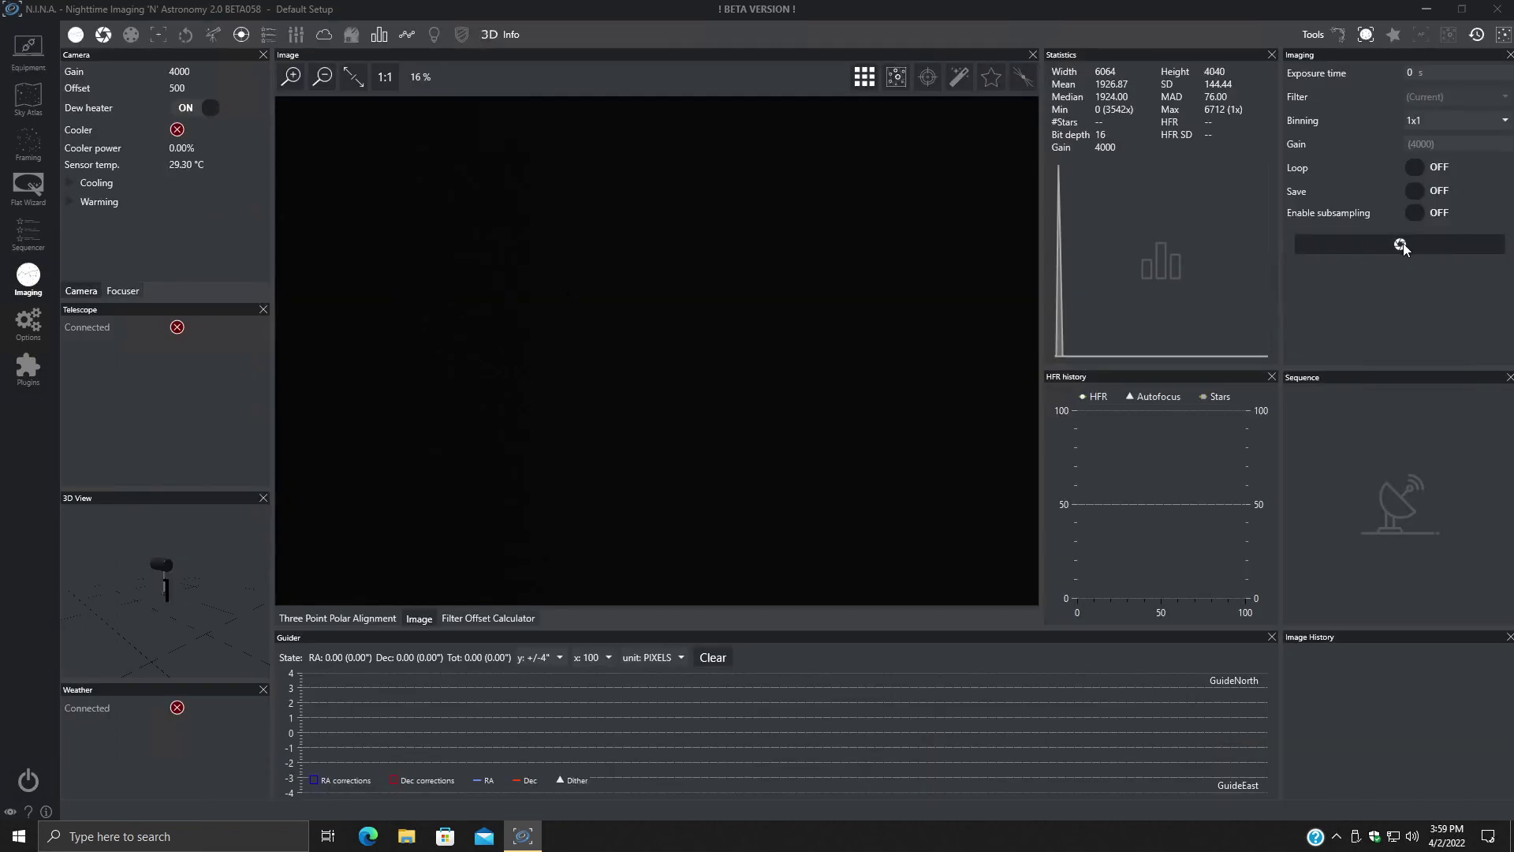
{"action": "left_click", "coordinate": [1402, 245]}
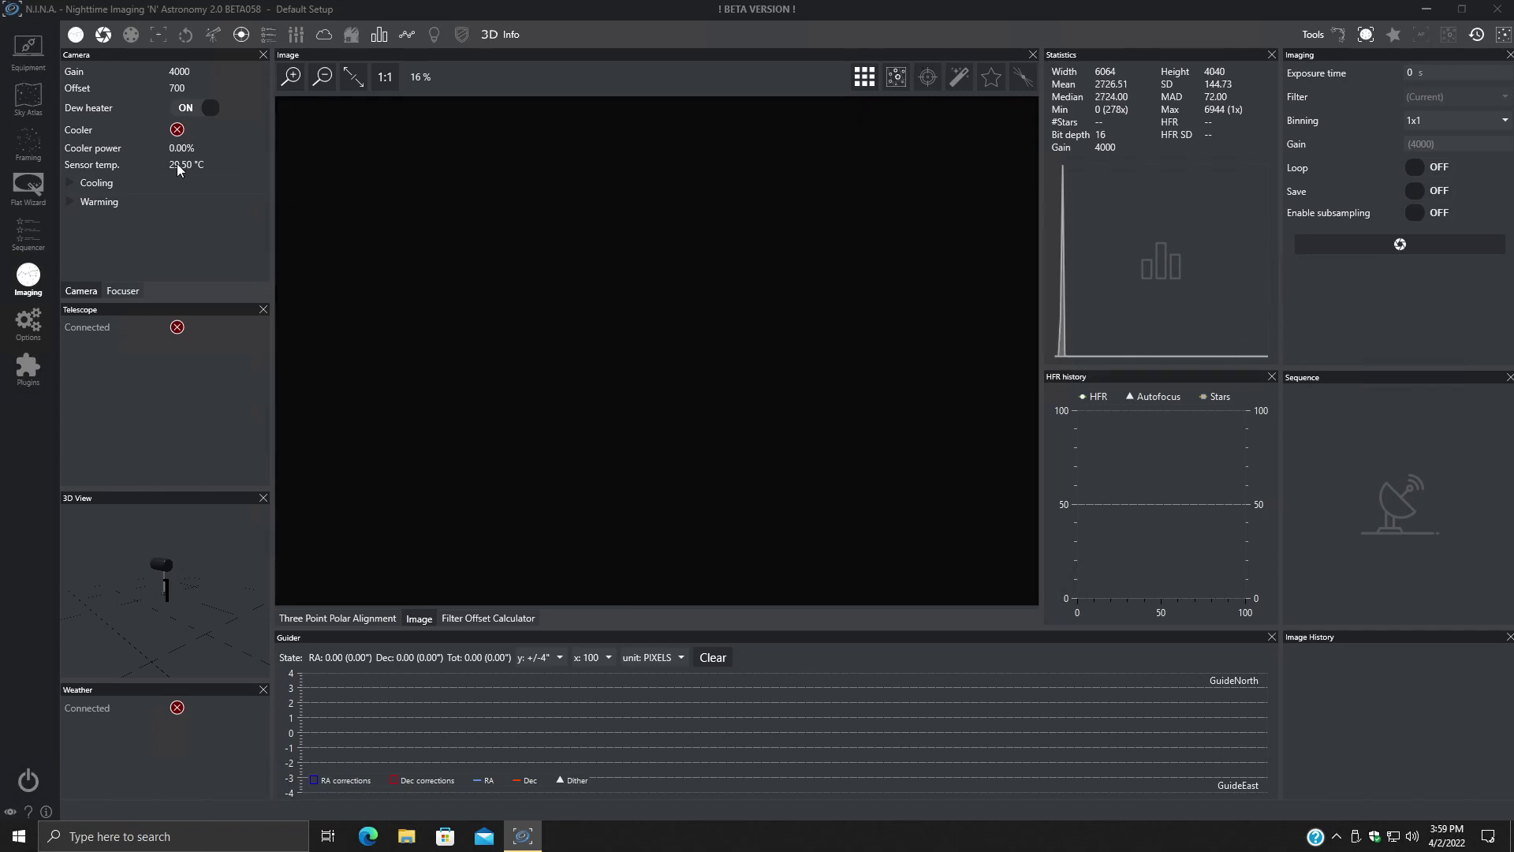
Change the camera's default offset from 700 to 900
{"action": "left_click", "coordinate": [28, 48]}
{"action": "left_click_drag", "start_coordinate": [718, 545], "coordinate": [611, 544]}
{"action": "type", "text": "90"}
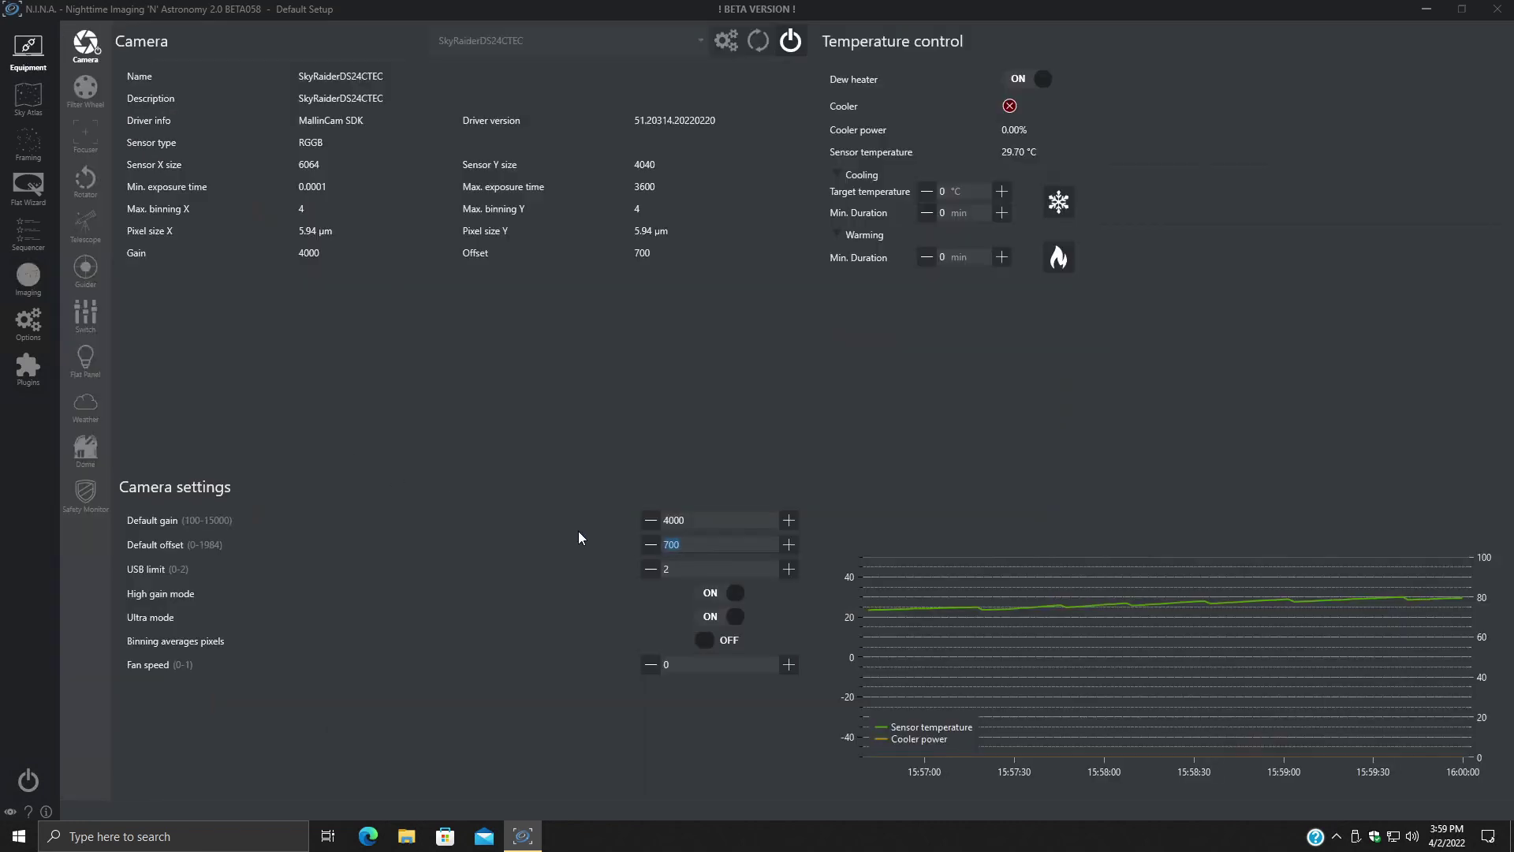
{"action": "type", "text": "0"}
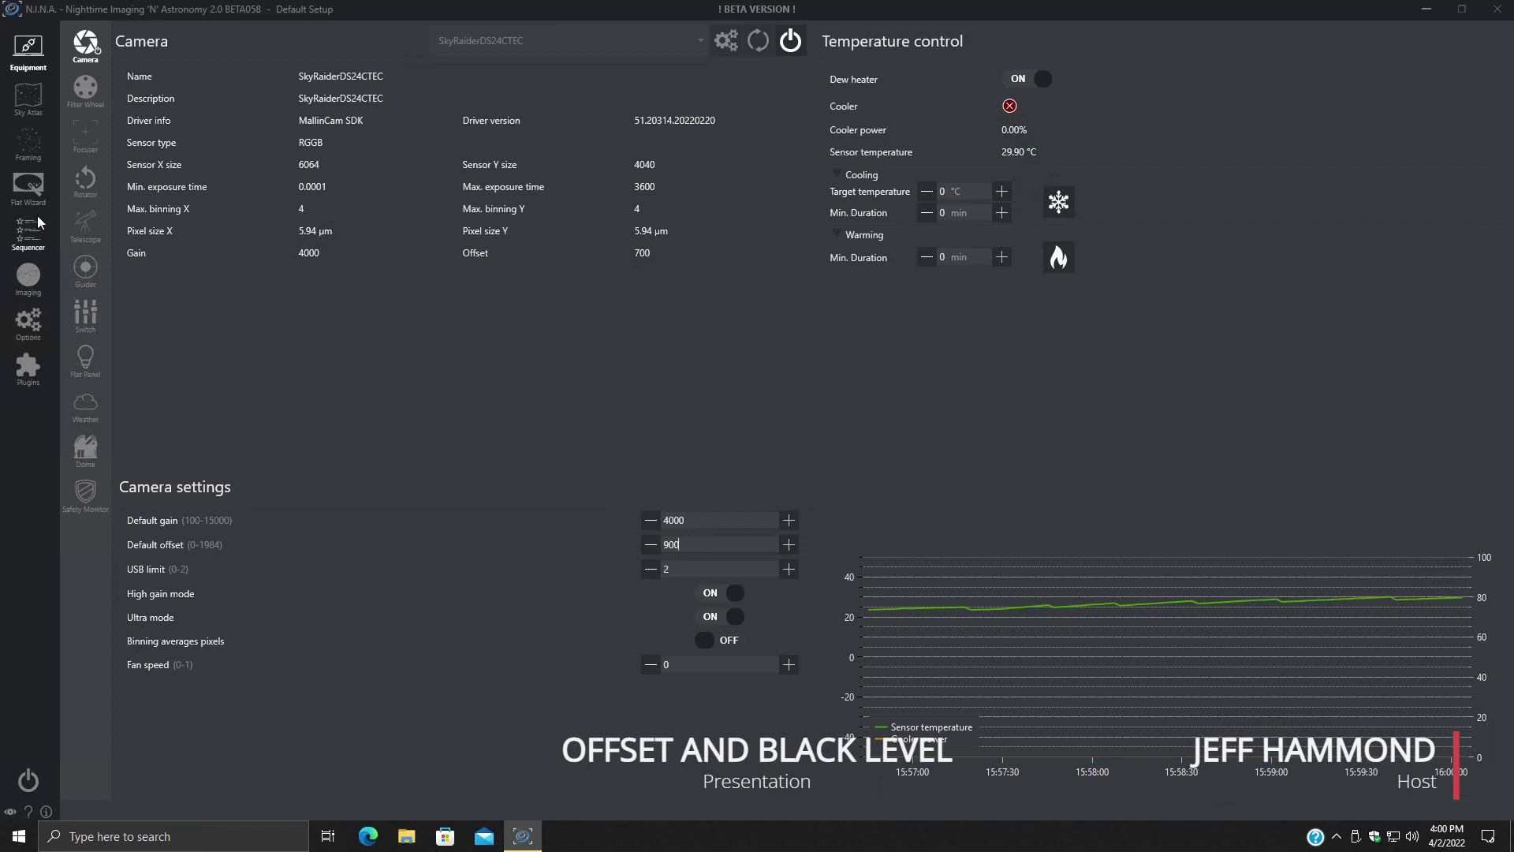
Take a dark exposure at offset 900, giving mean 3526.69 and only 17 zero pixels
{"action": "left_click", "coordinate": [28, 276]}
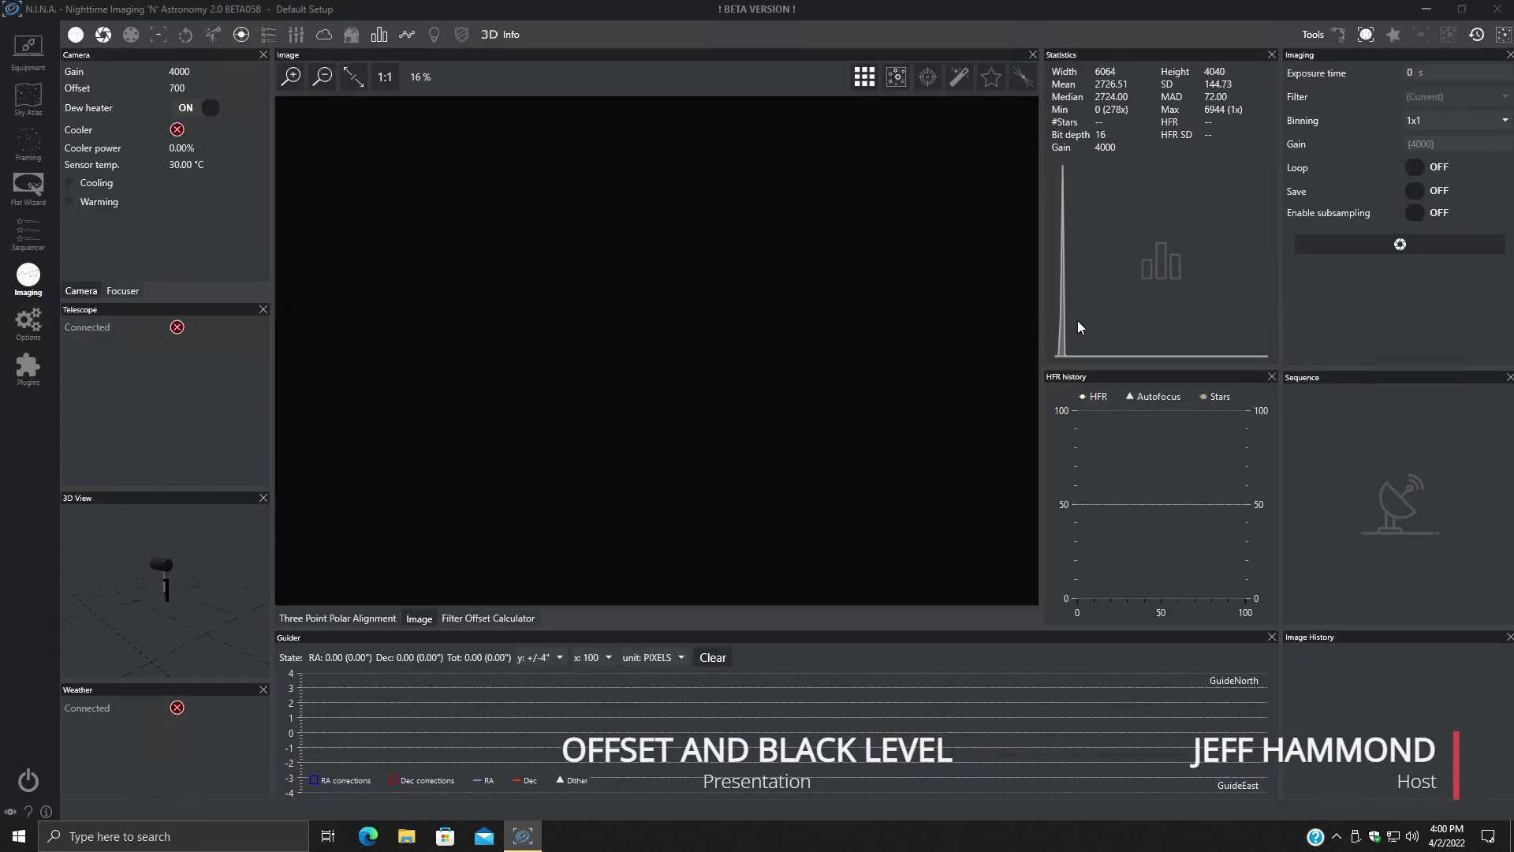
{"action": "left_click", "coordinate": [1402, 245]}
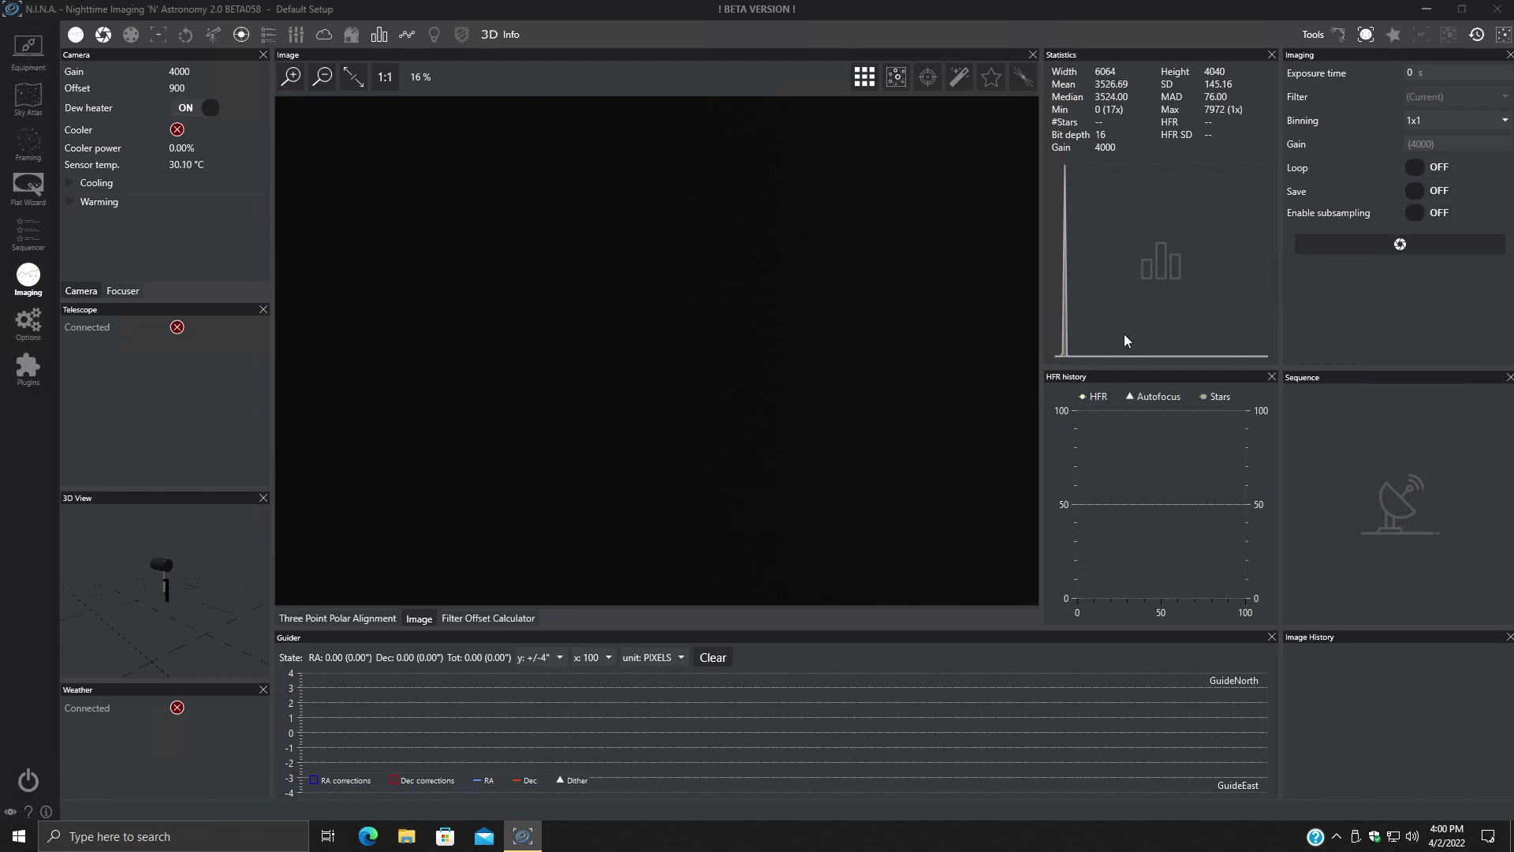
{"action": "left_click", "coordinate": [38, 53]}
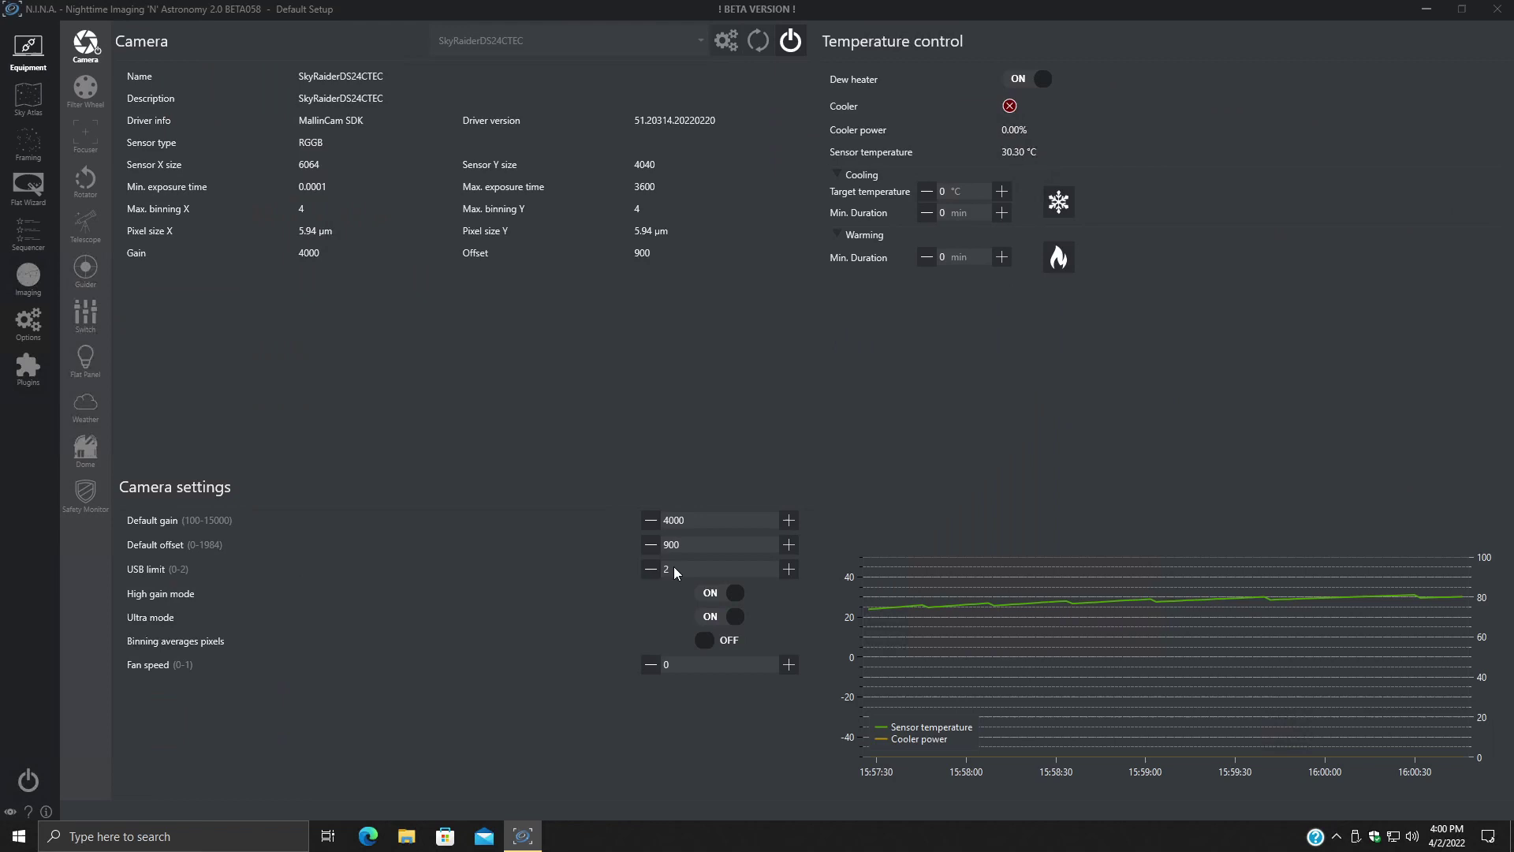
{"action": "left_click_drag", "start_coordinate": [705, 521], "coordinate": [613, 510]}
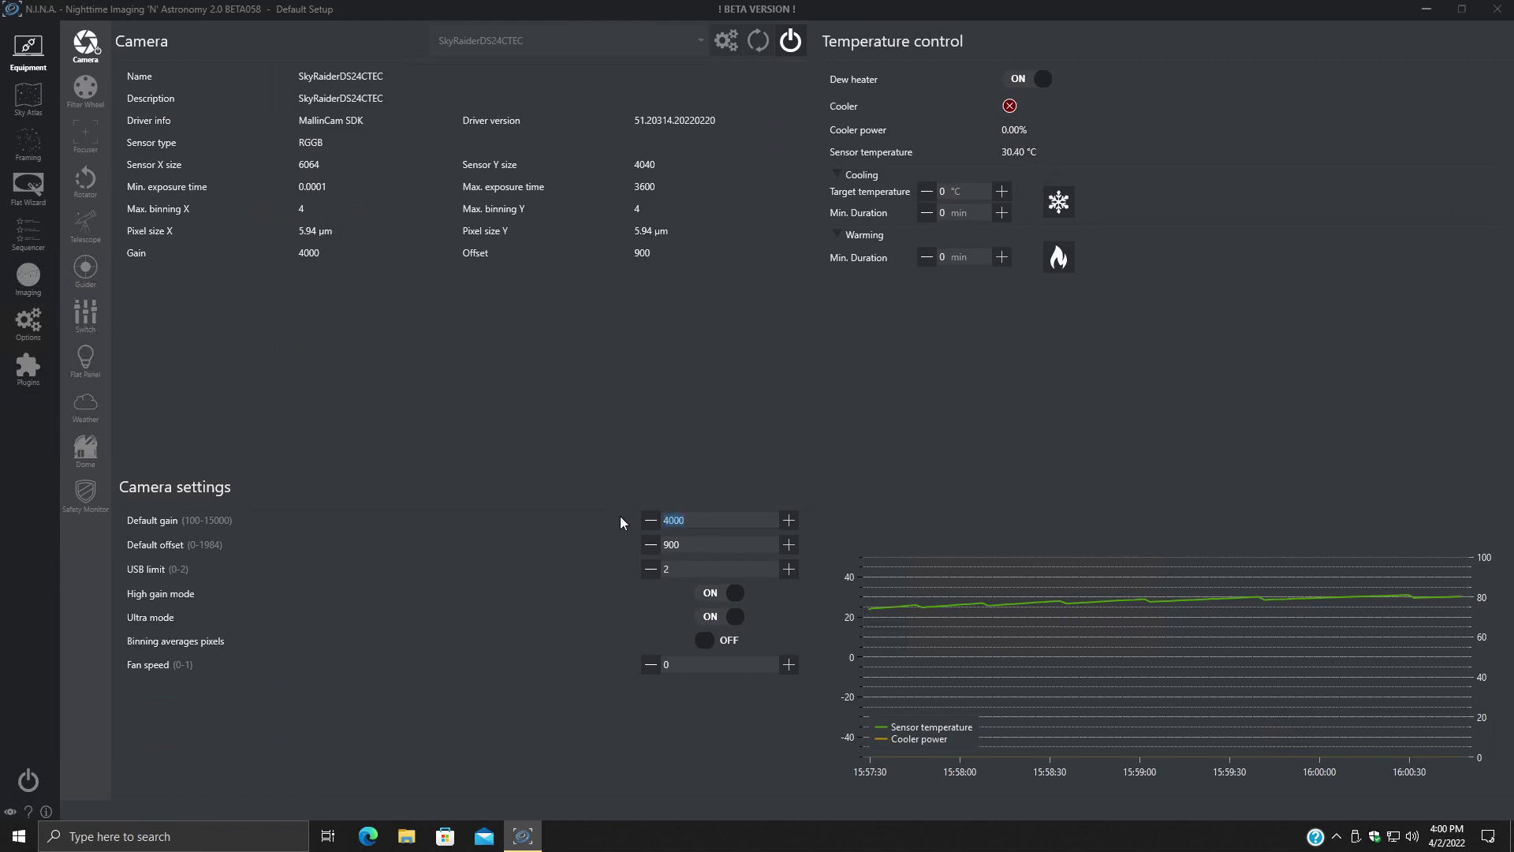
{"action": "type", "text": "150000"}
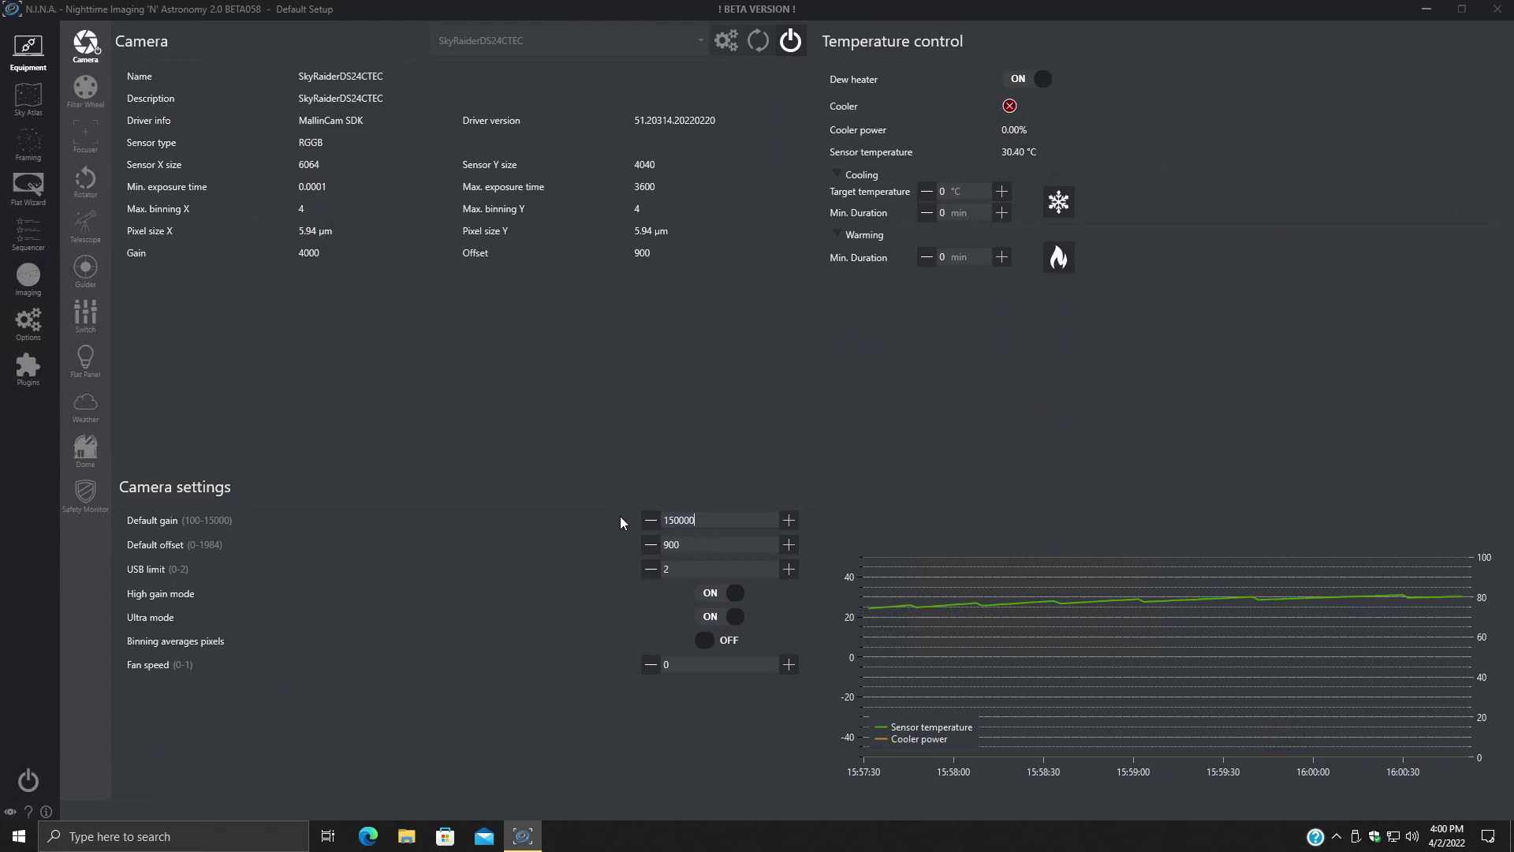
{"action": "key", "text": "BackSpace"}
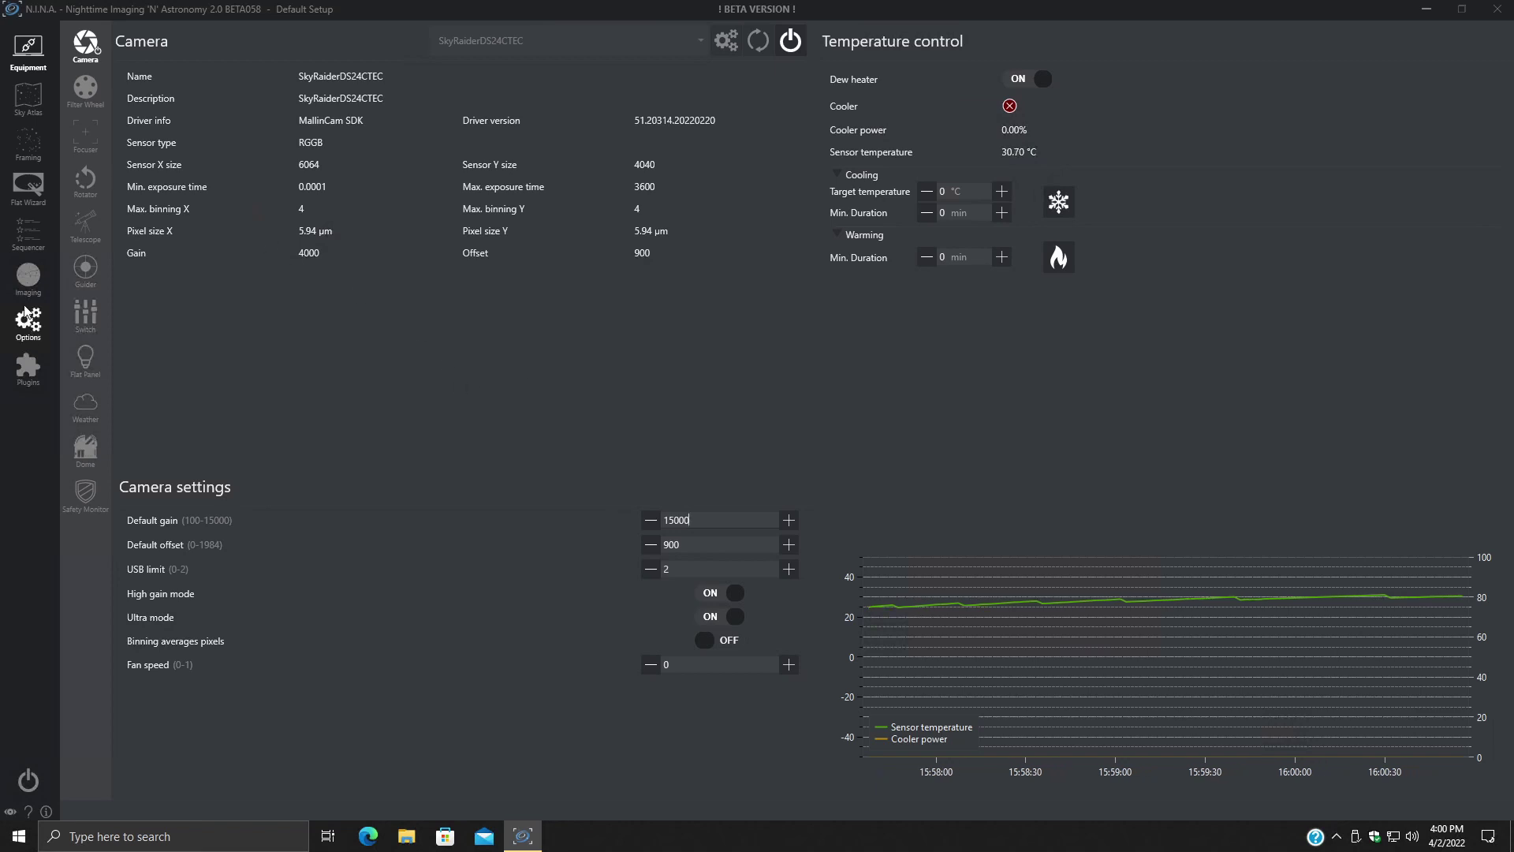
{"action": "left_click", "coordinate": [28, 276]}
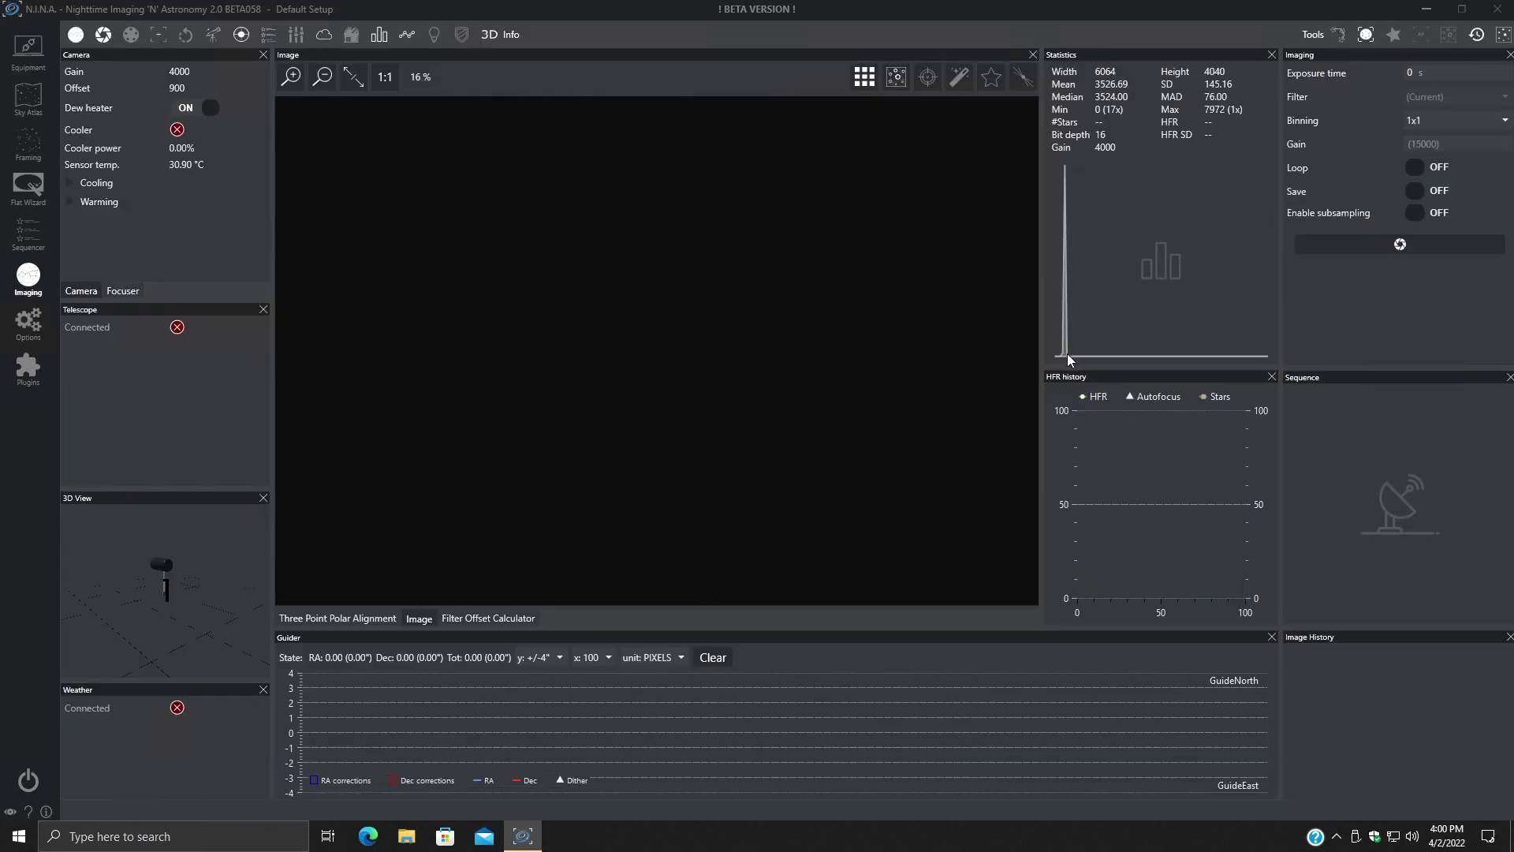
{"action": "left_click", "coordinate": [1402, 245]}
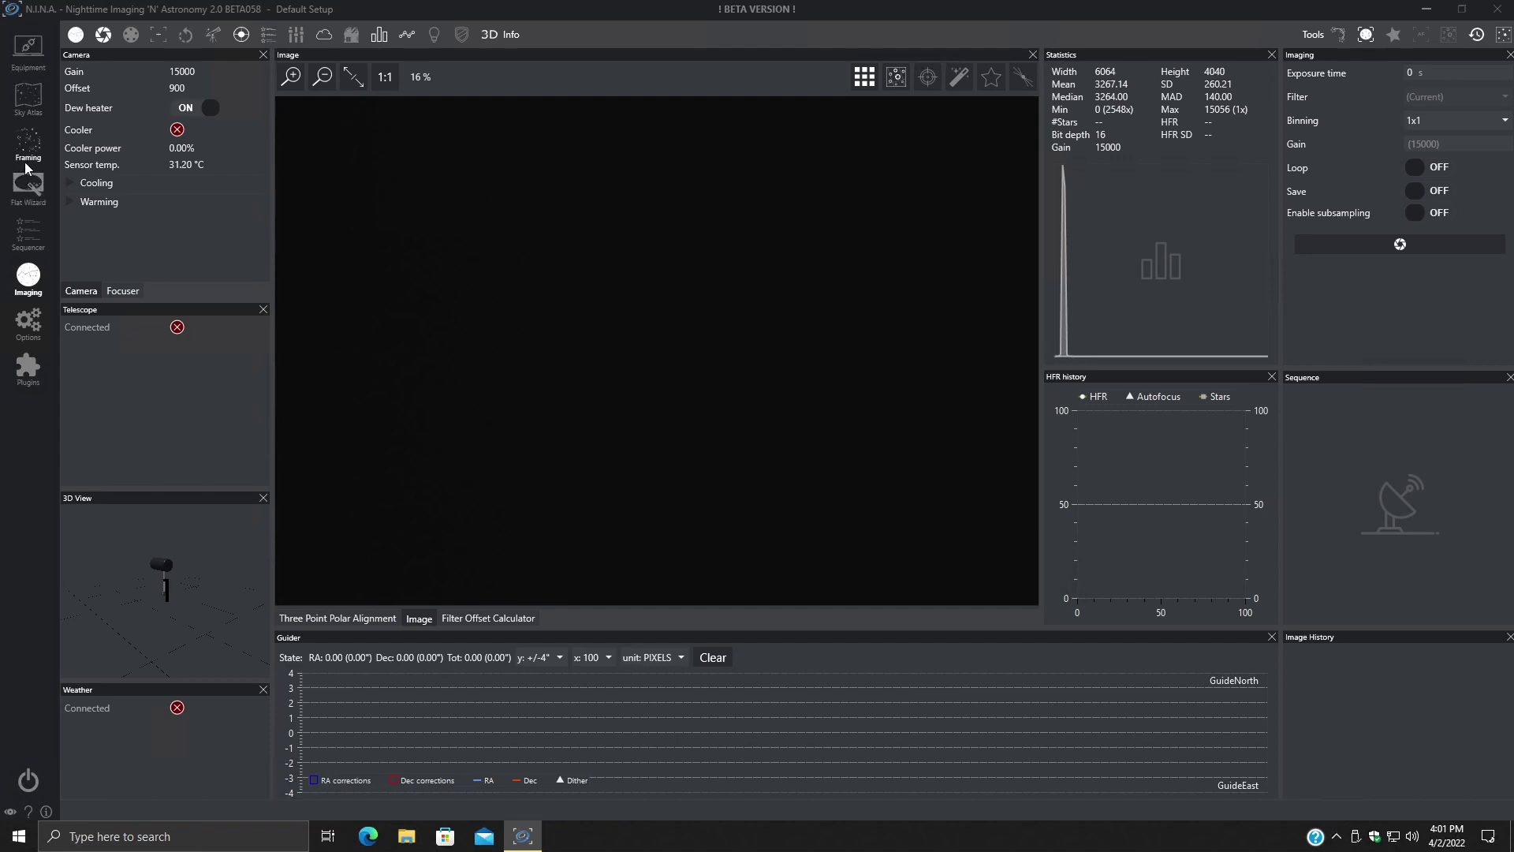
Set the default offset to 1000 and take a dark frame (mean 3667.96, 1754 zero pixels)
{"action": "left_click", "coordinate": [28, 48]}
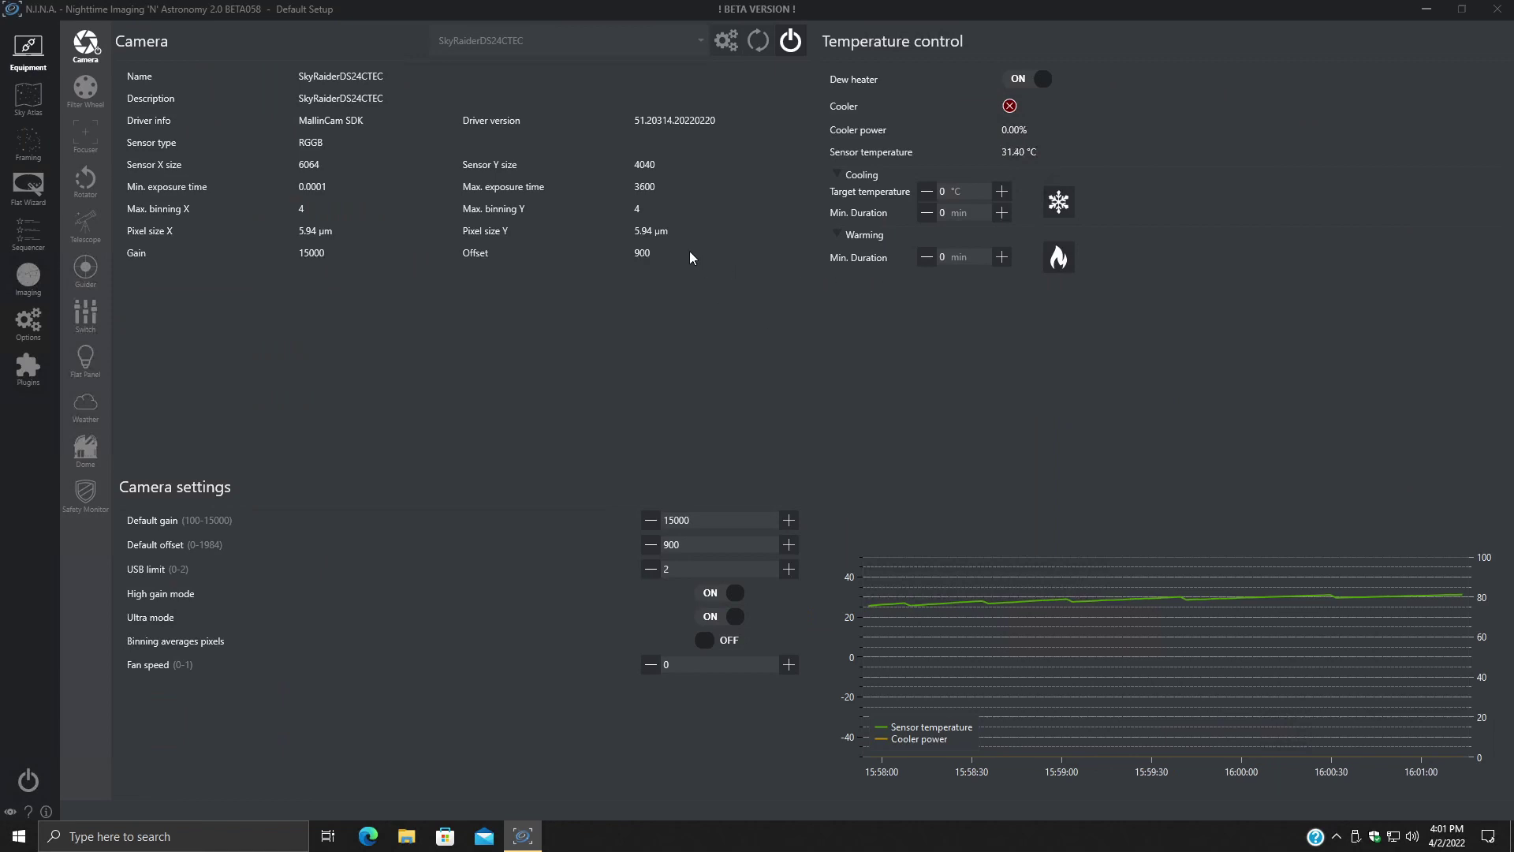
{"action": "left_click_drag", "start_coordinate": [699, 538], "coordinate": [632, 540]}
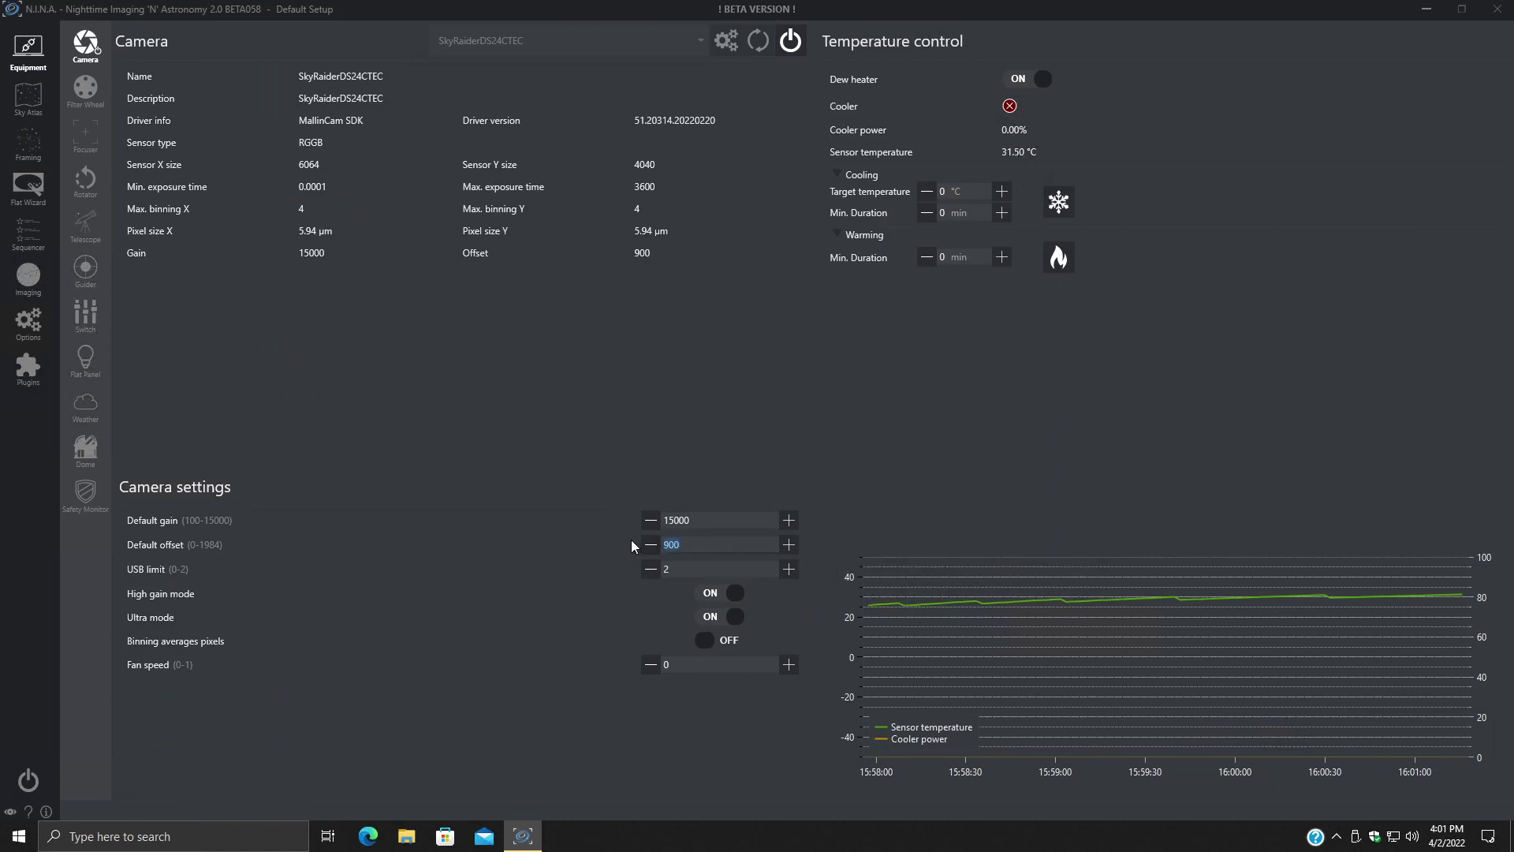
{"action": "type", "text": "1000"}
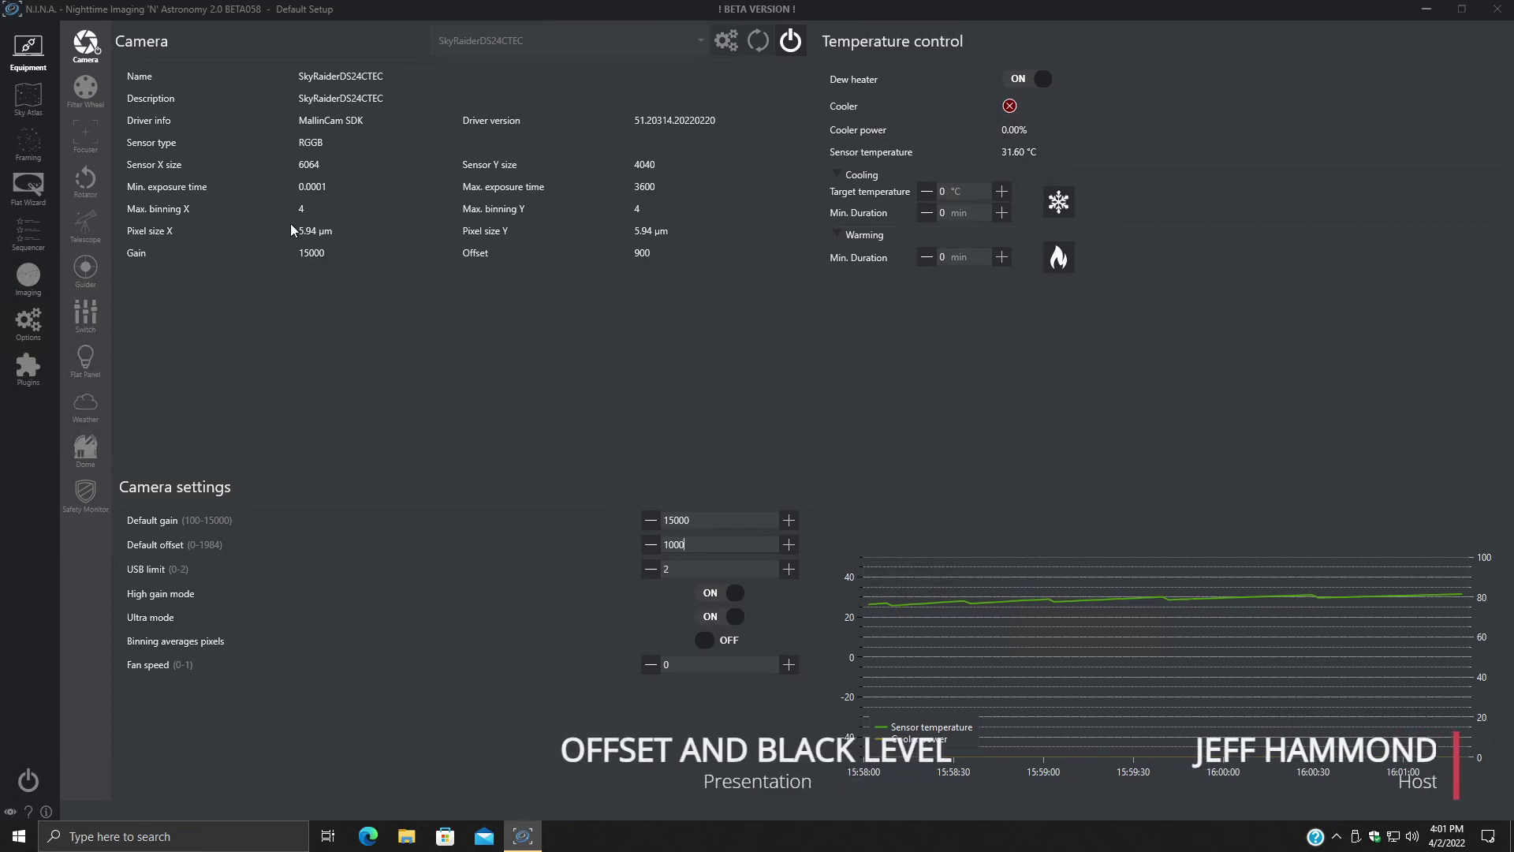
{"action": "left_click", "coordinate": [35, 282]}
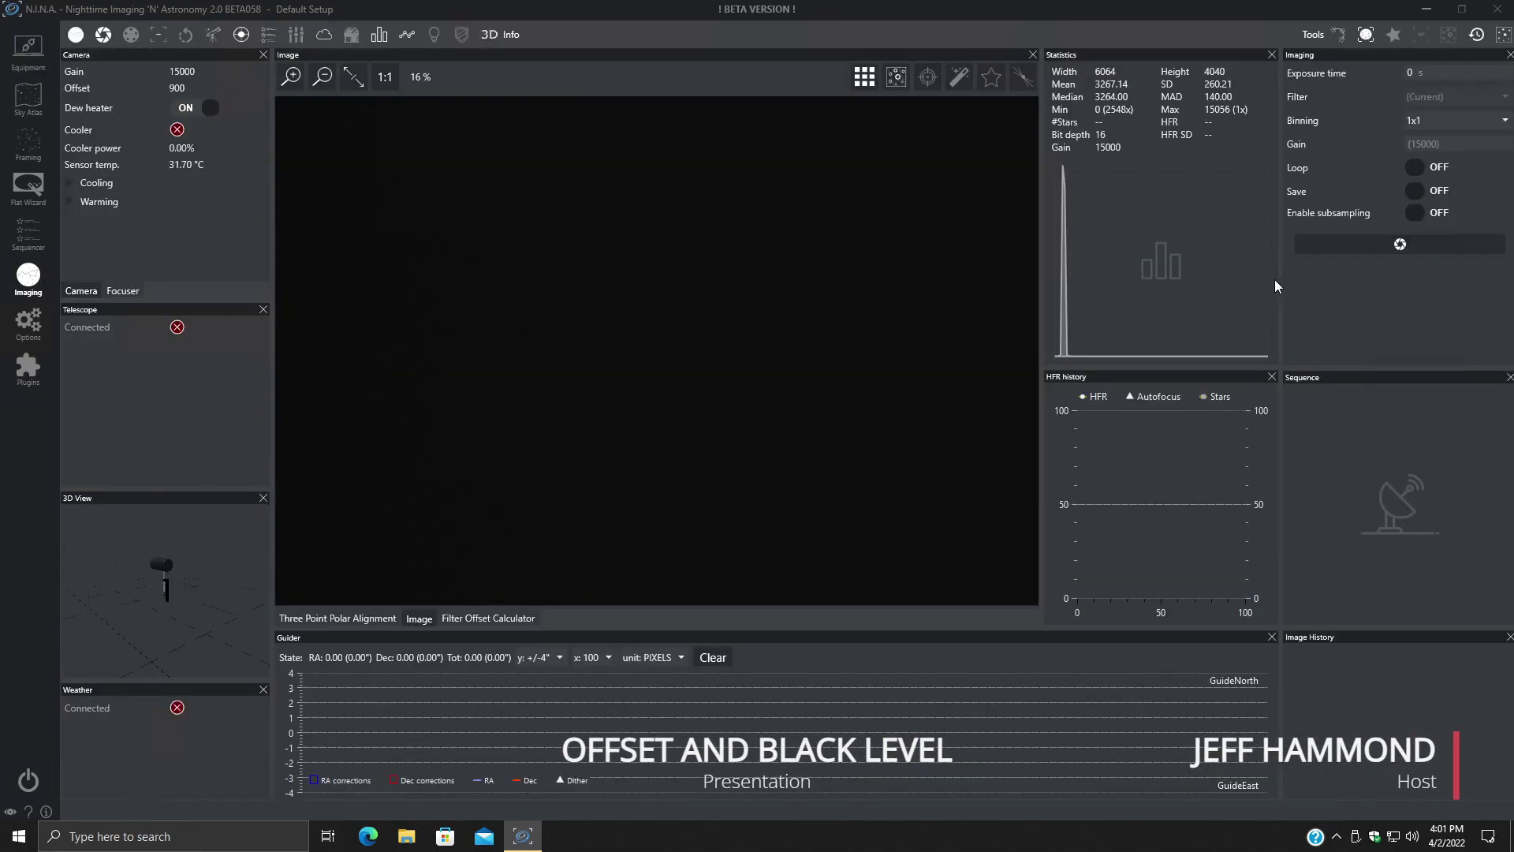
{"action": "left_click", "coordinate": [1399, 244]}
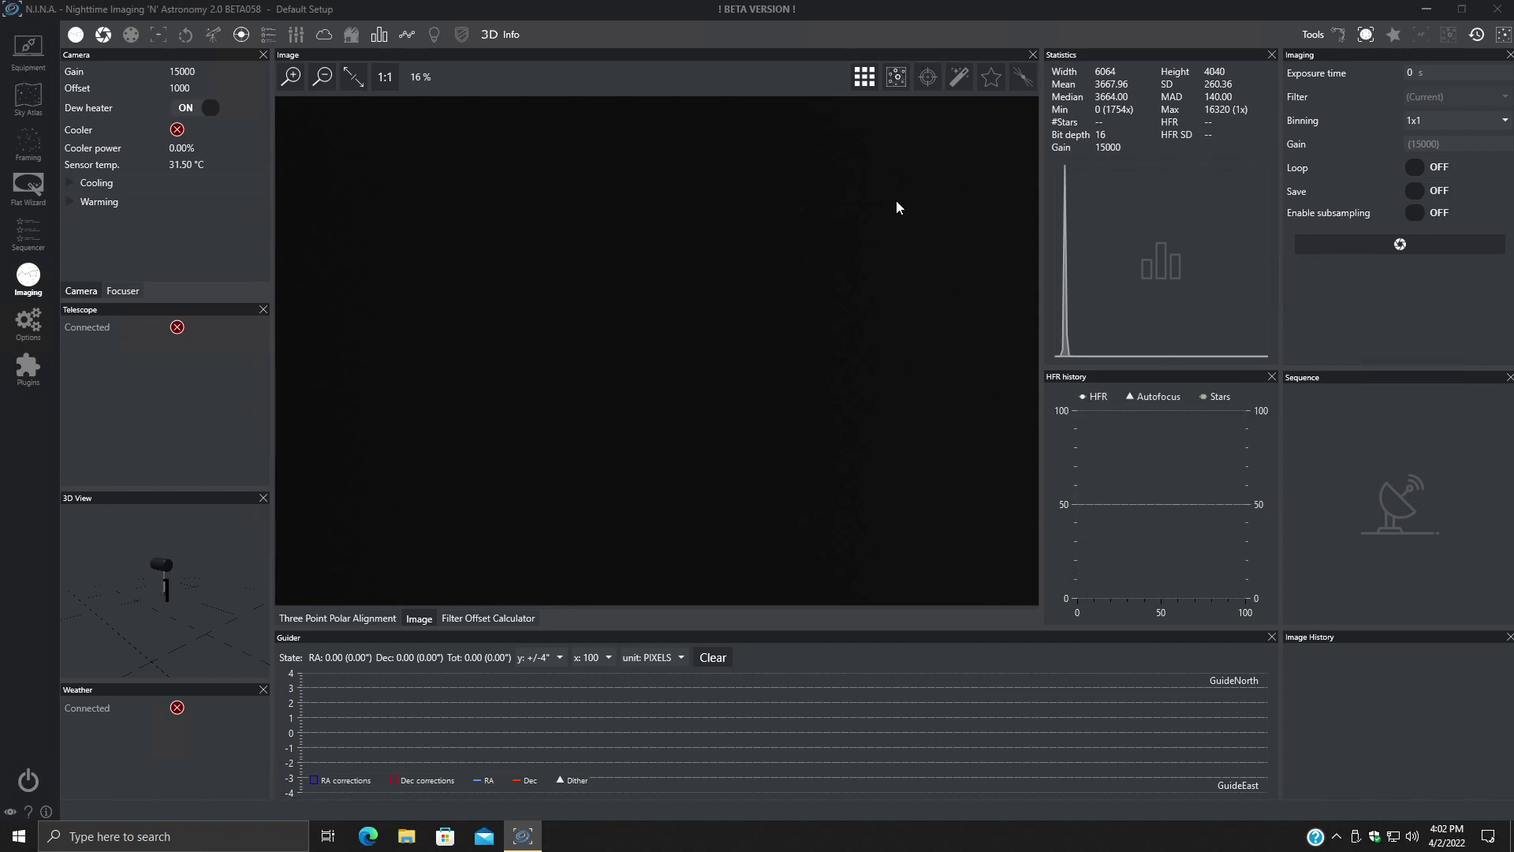
Disconnect the camera, close N.I.N.A. and launch MallinCamSky from the app list
{"action": "left_click", "coordinate": [27, 49]}
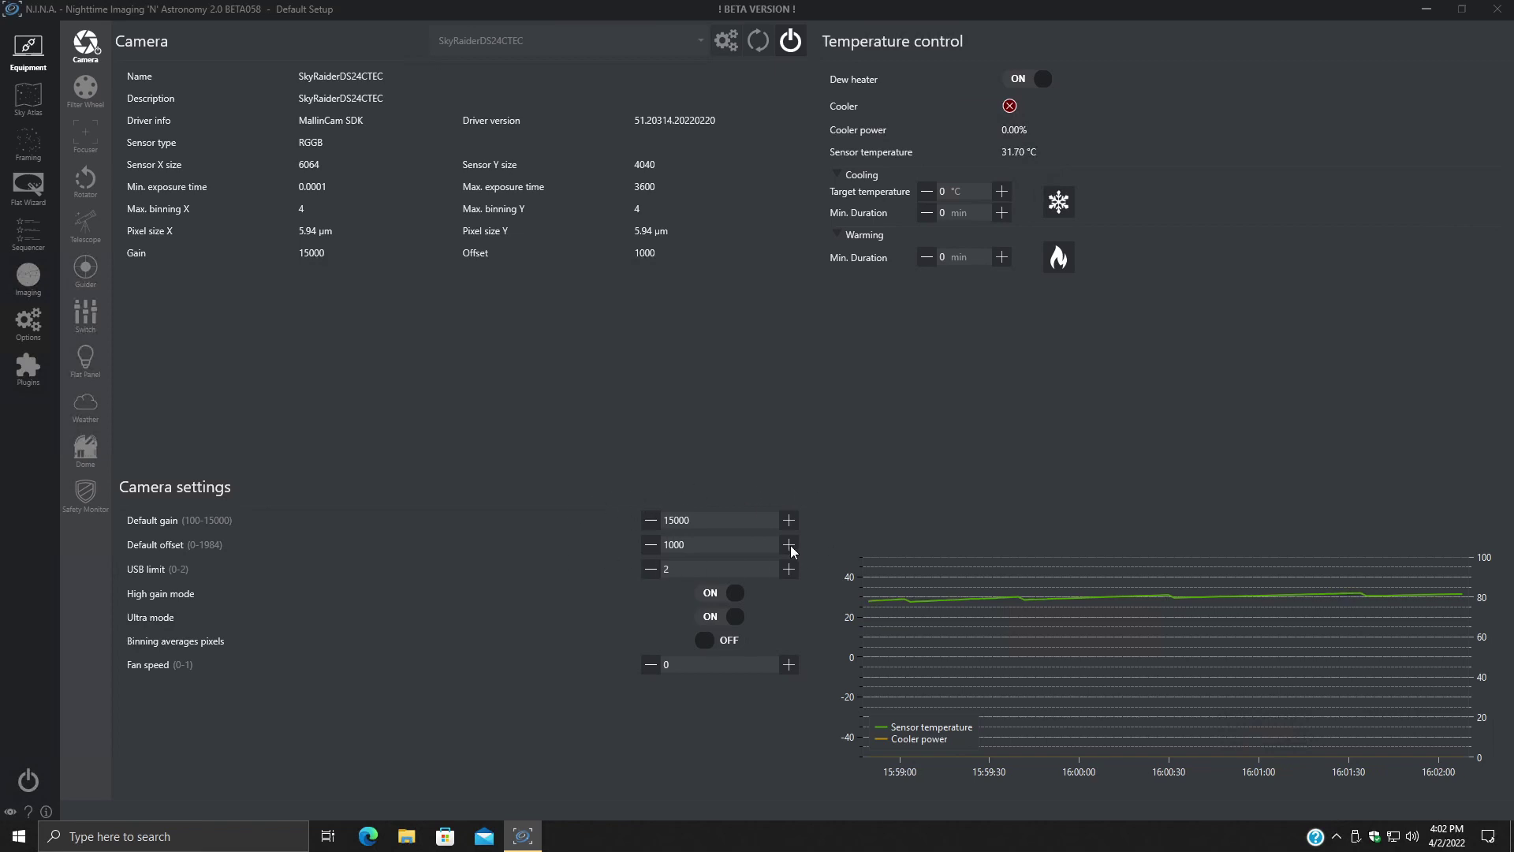
{"action": "left_click", "coordinate": [790, 40]}
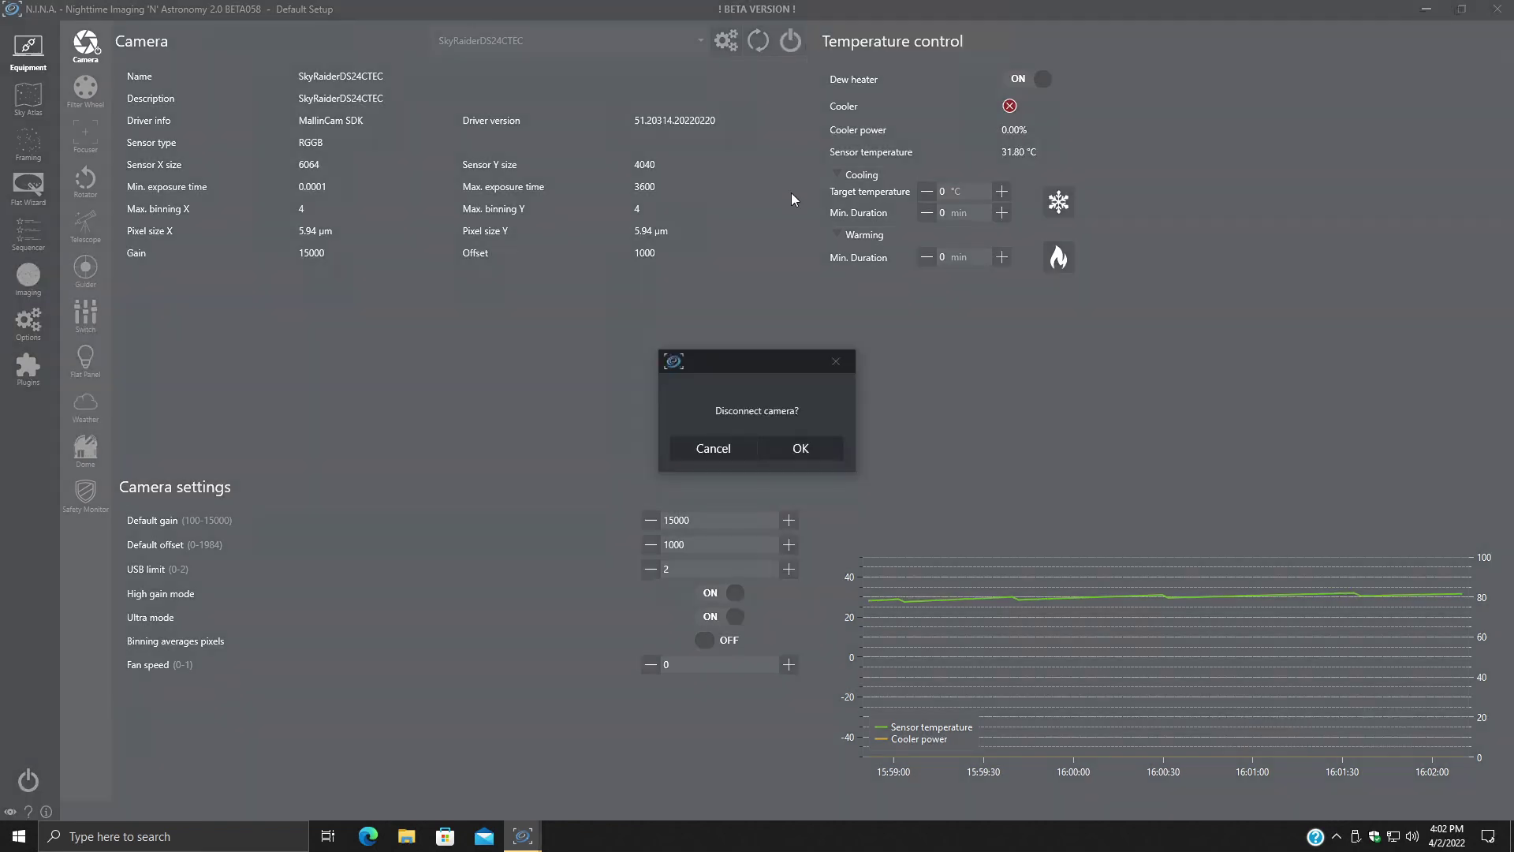
{"action": "left_click", "coordinate": [801, 448]}
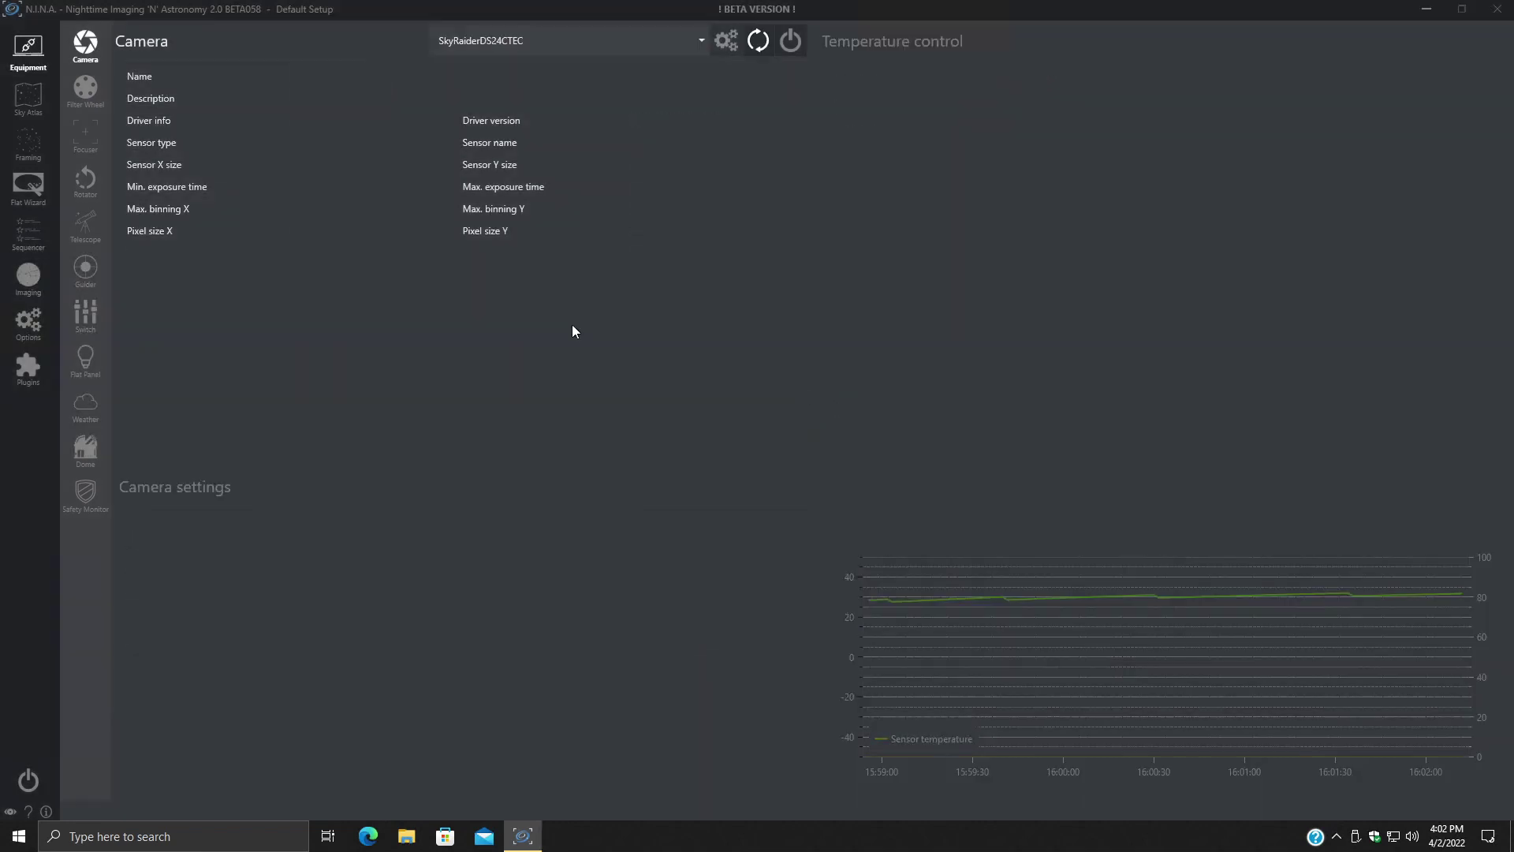
{"action": "left_click", "coordinate": [1501, 8]}
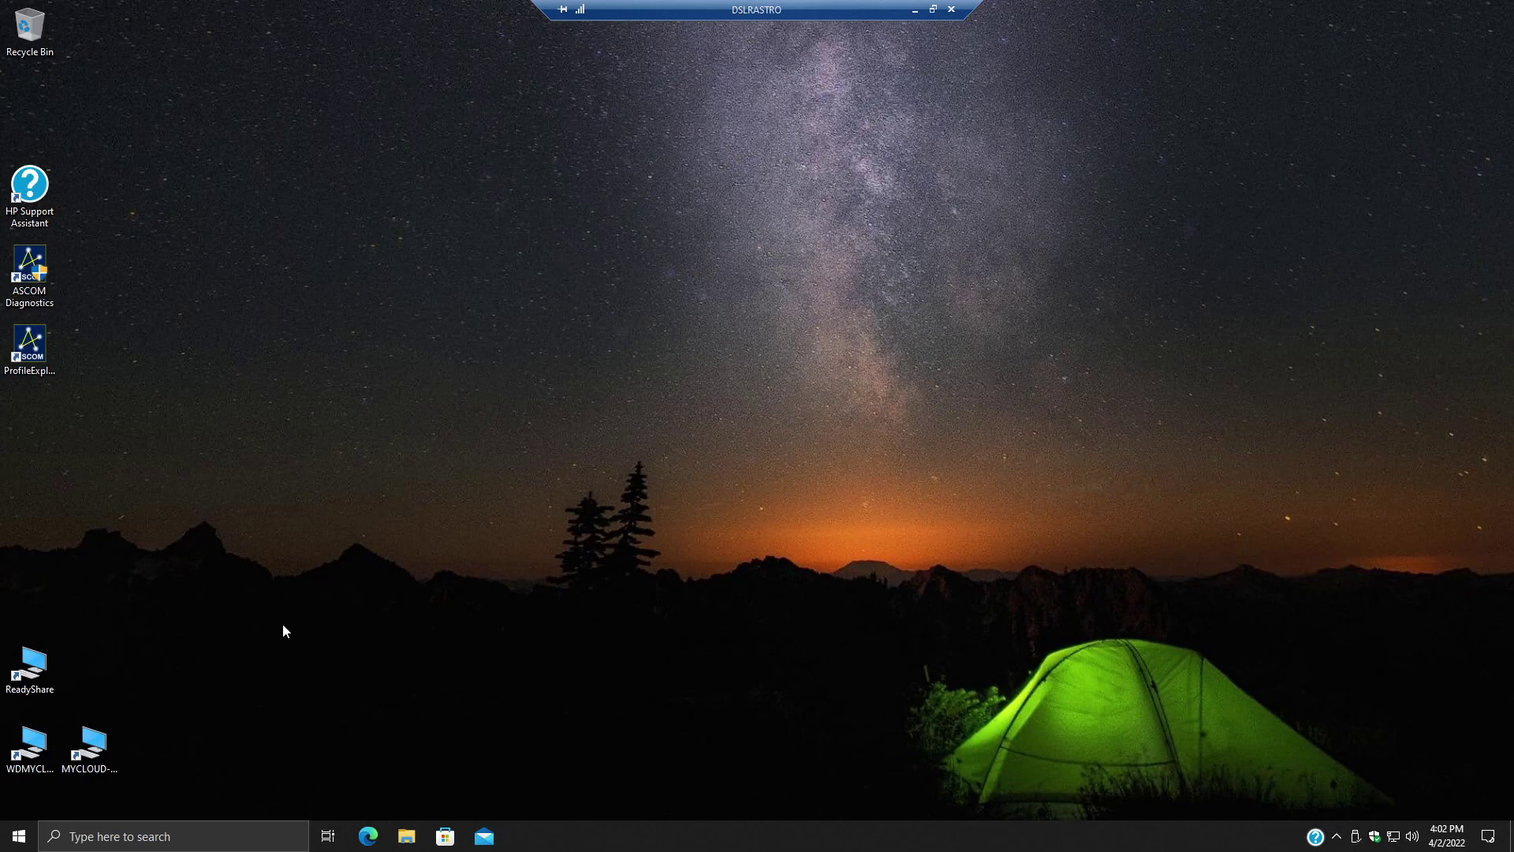
{"action": "left_click", "coordinate": [17, 833]}
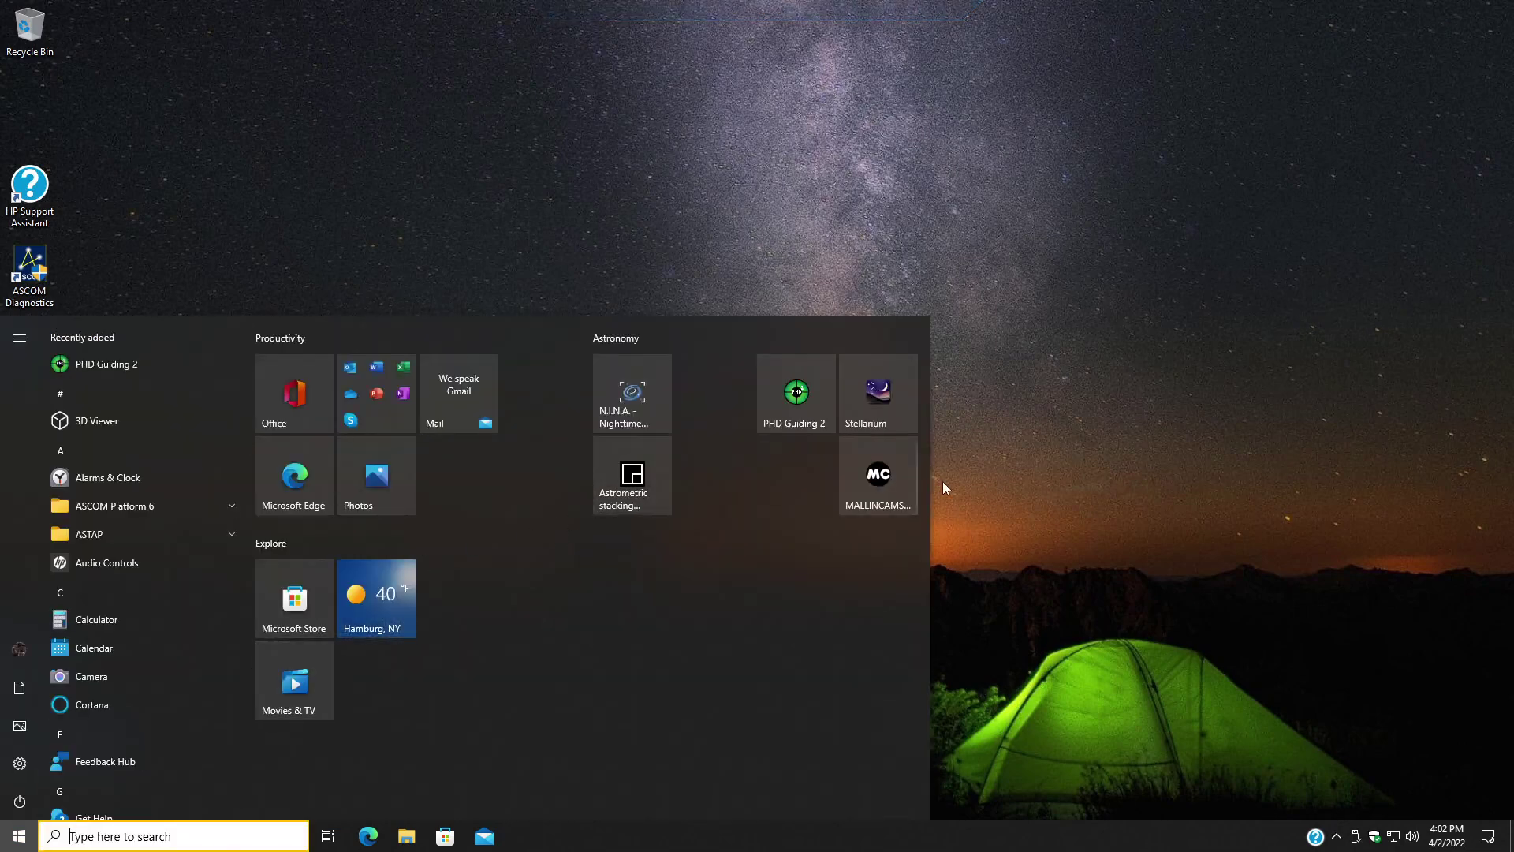
{"action": "left_click", "coordinate": [869, 460]}
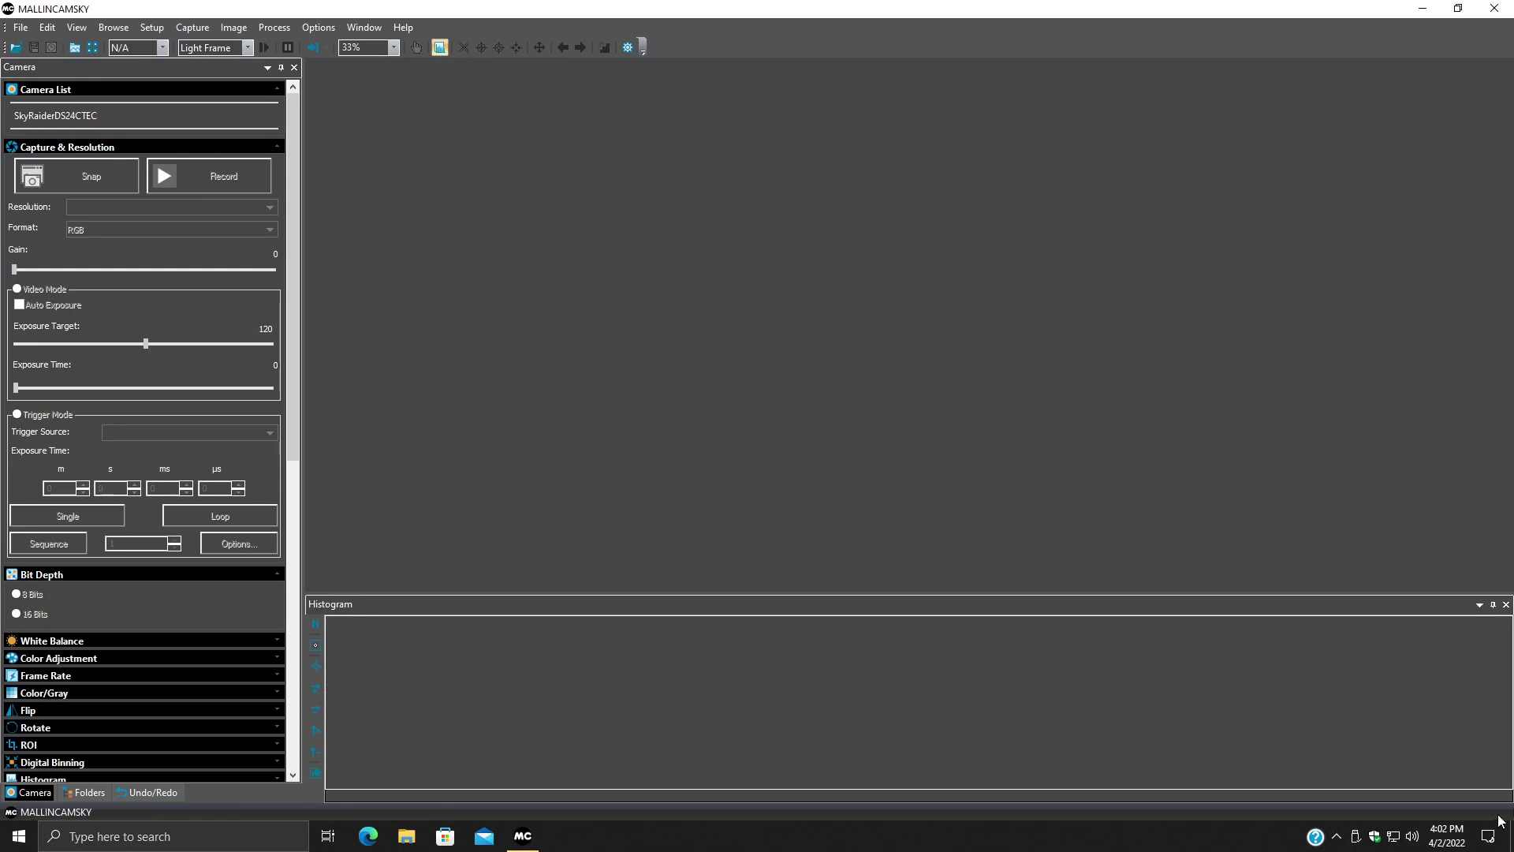
Connect the SkyRaiderDS24CTEC camera to start its live 6064×4040 dark-frame feed
{"action": "left_click", "coordinate": [83, 116]}
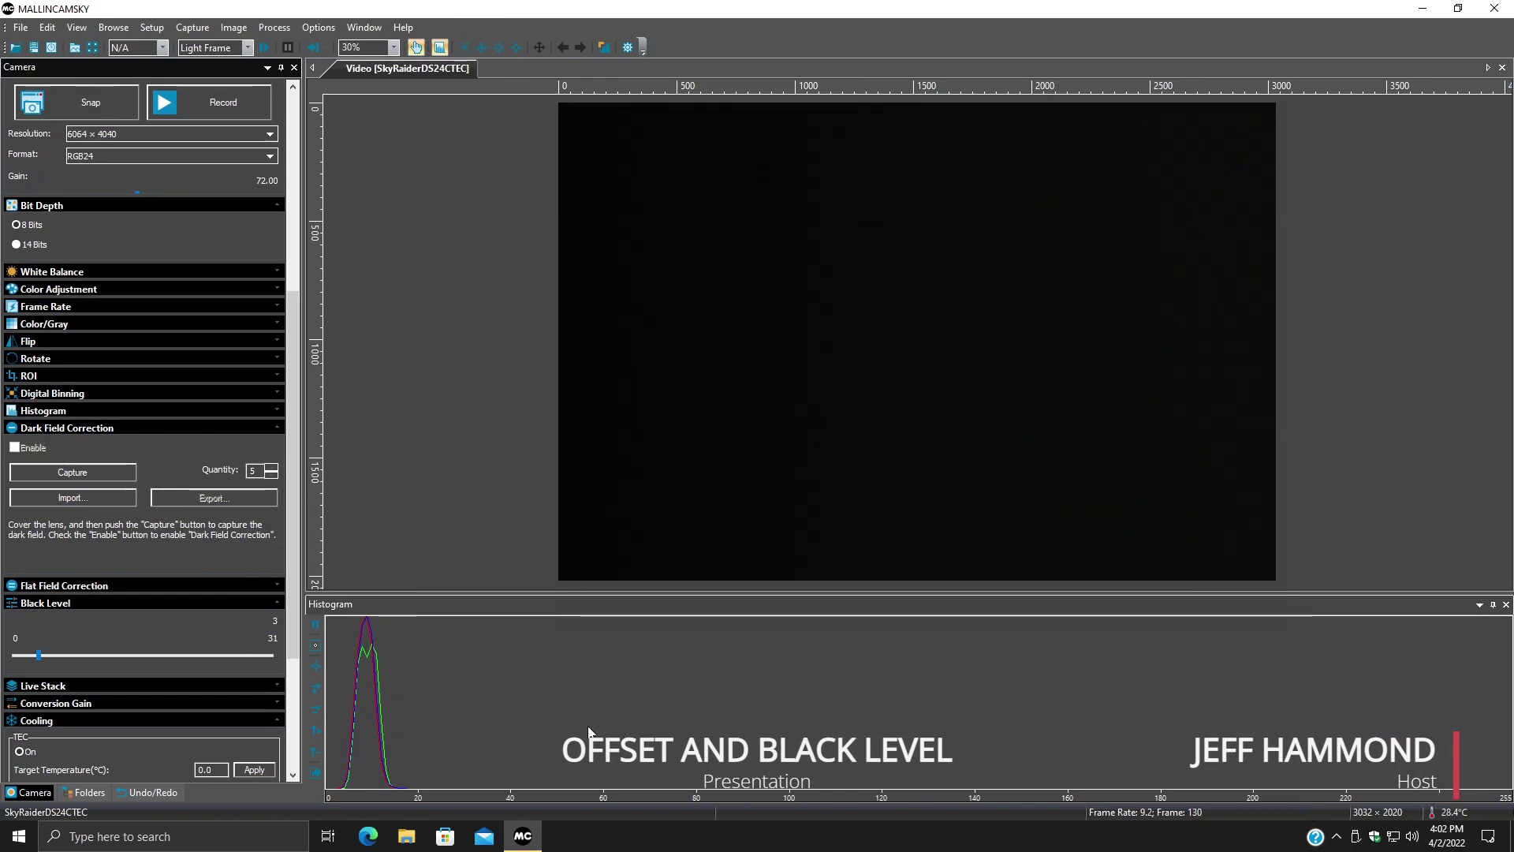
Lower the black level from 3 to 0 and the gain to its minimum of 1.00
{"action": "left_click_drag", "start_coordinate": [42, 658], "coordinate": [15, 657]}
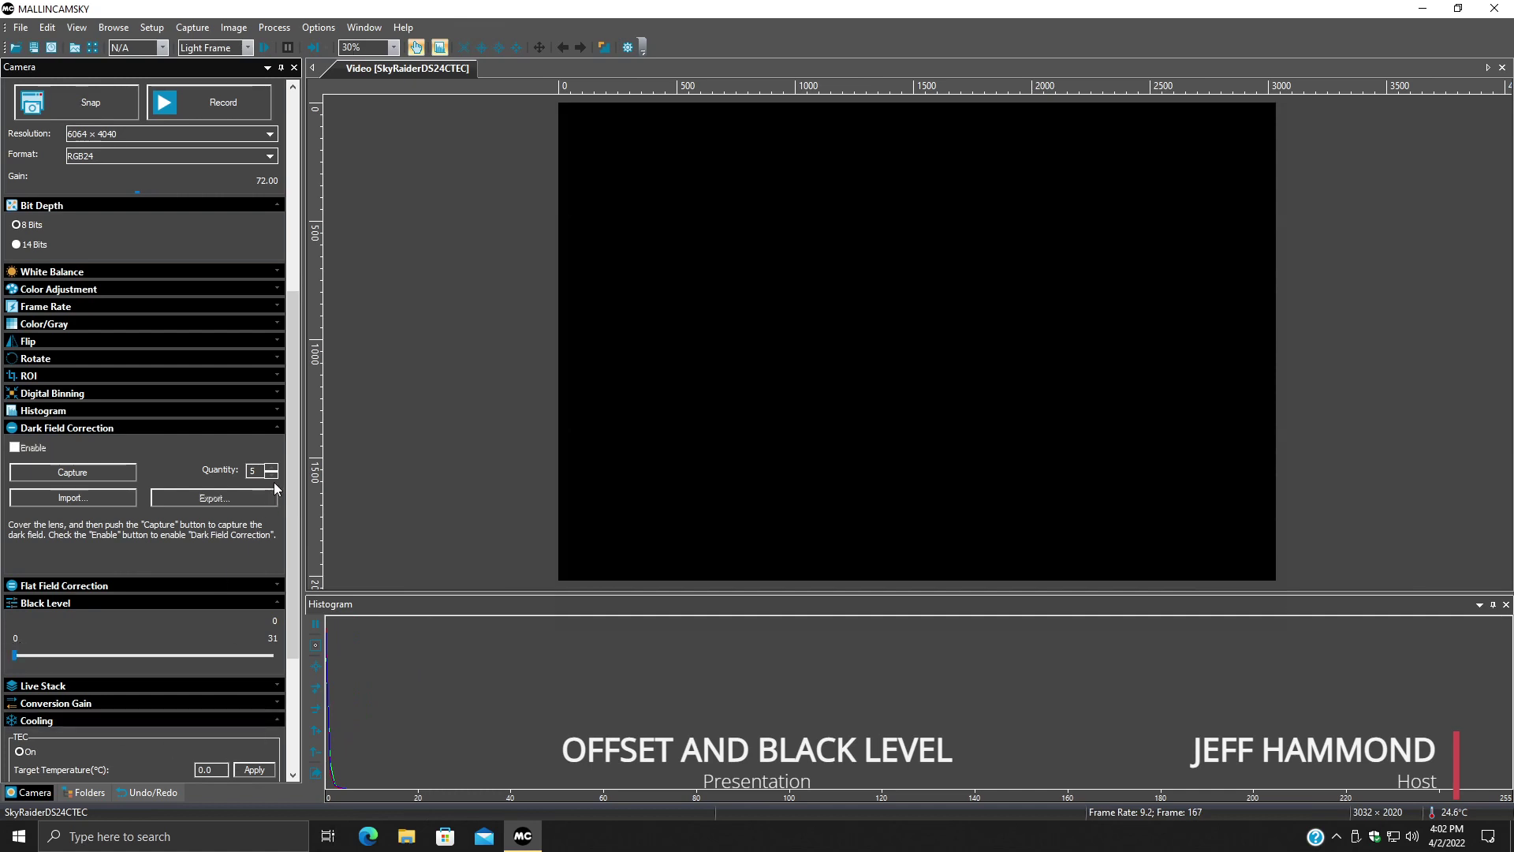
{"action": "left_click_drag", "start_coordinate": [301, 415], "coordinate": [305, 219]}
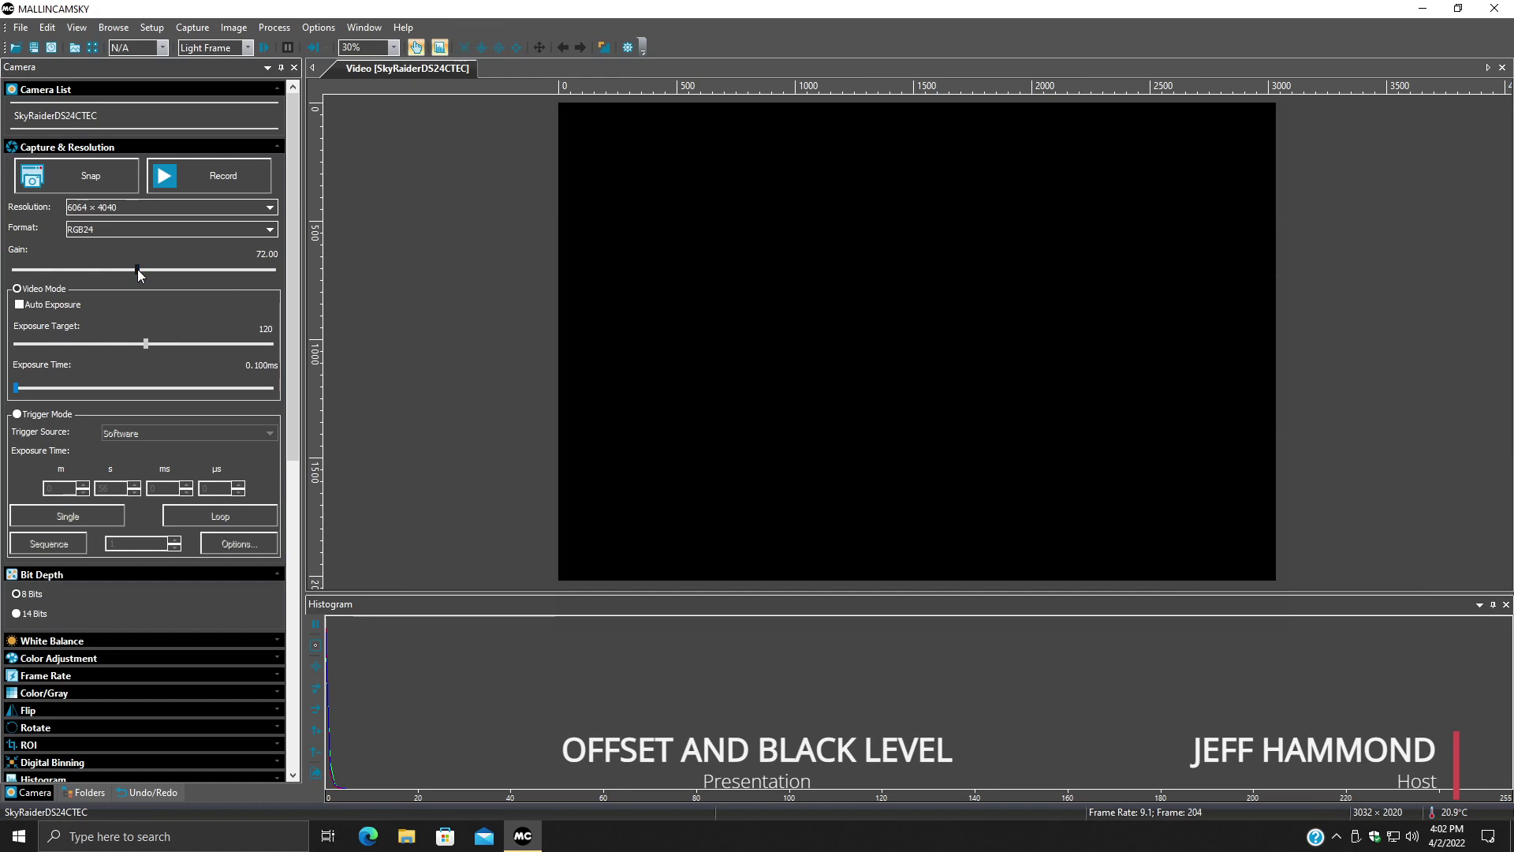
{"action": "left_click_drag", "start_coordinate": [135, 272], "coordinate": [9, 270]}
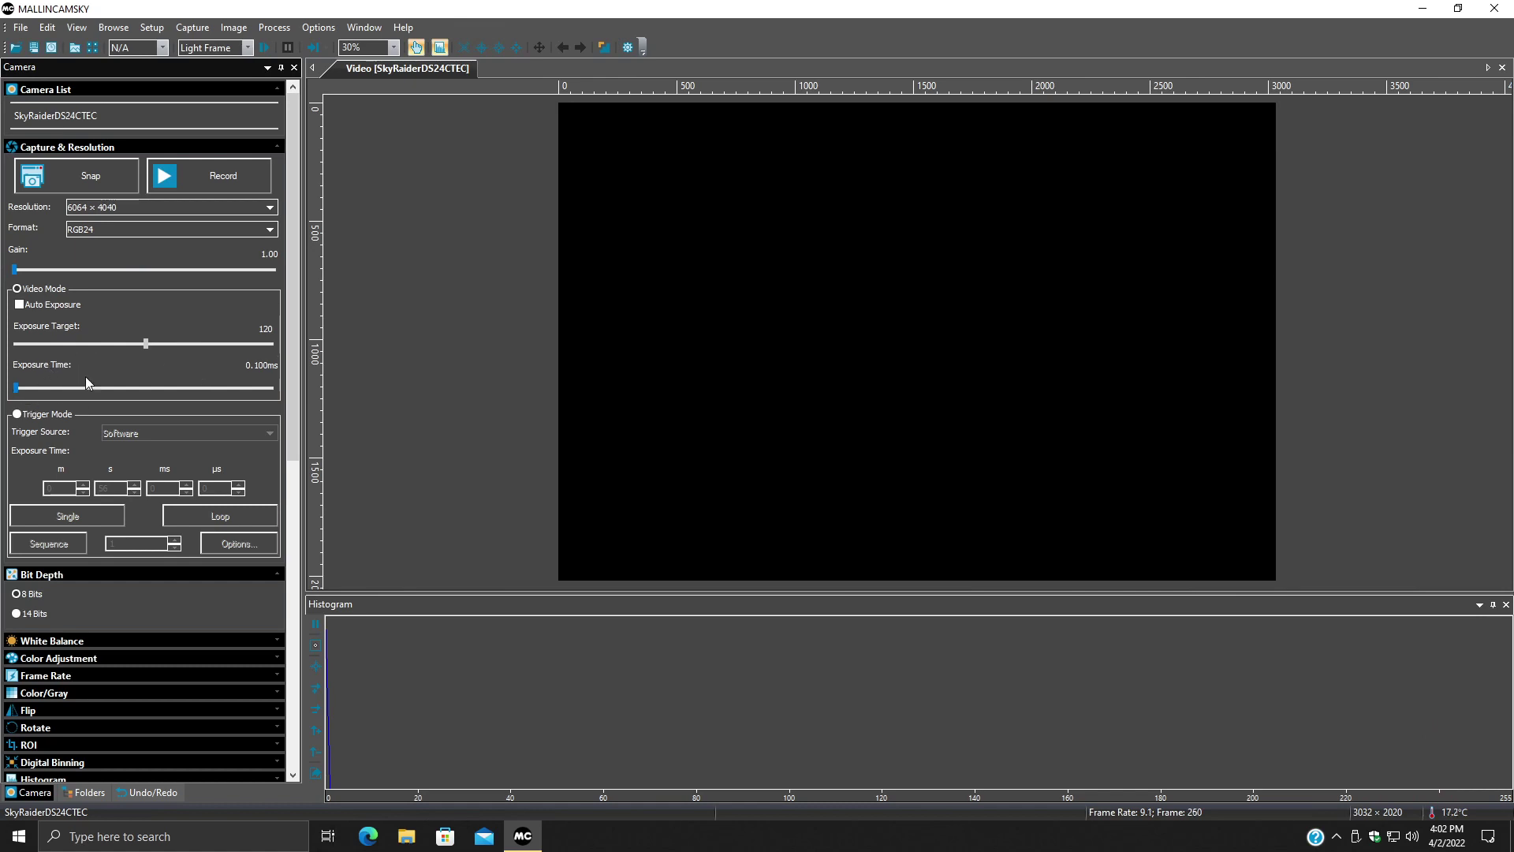
{"action": "left_click", "coordinate": [249, 367]}
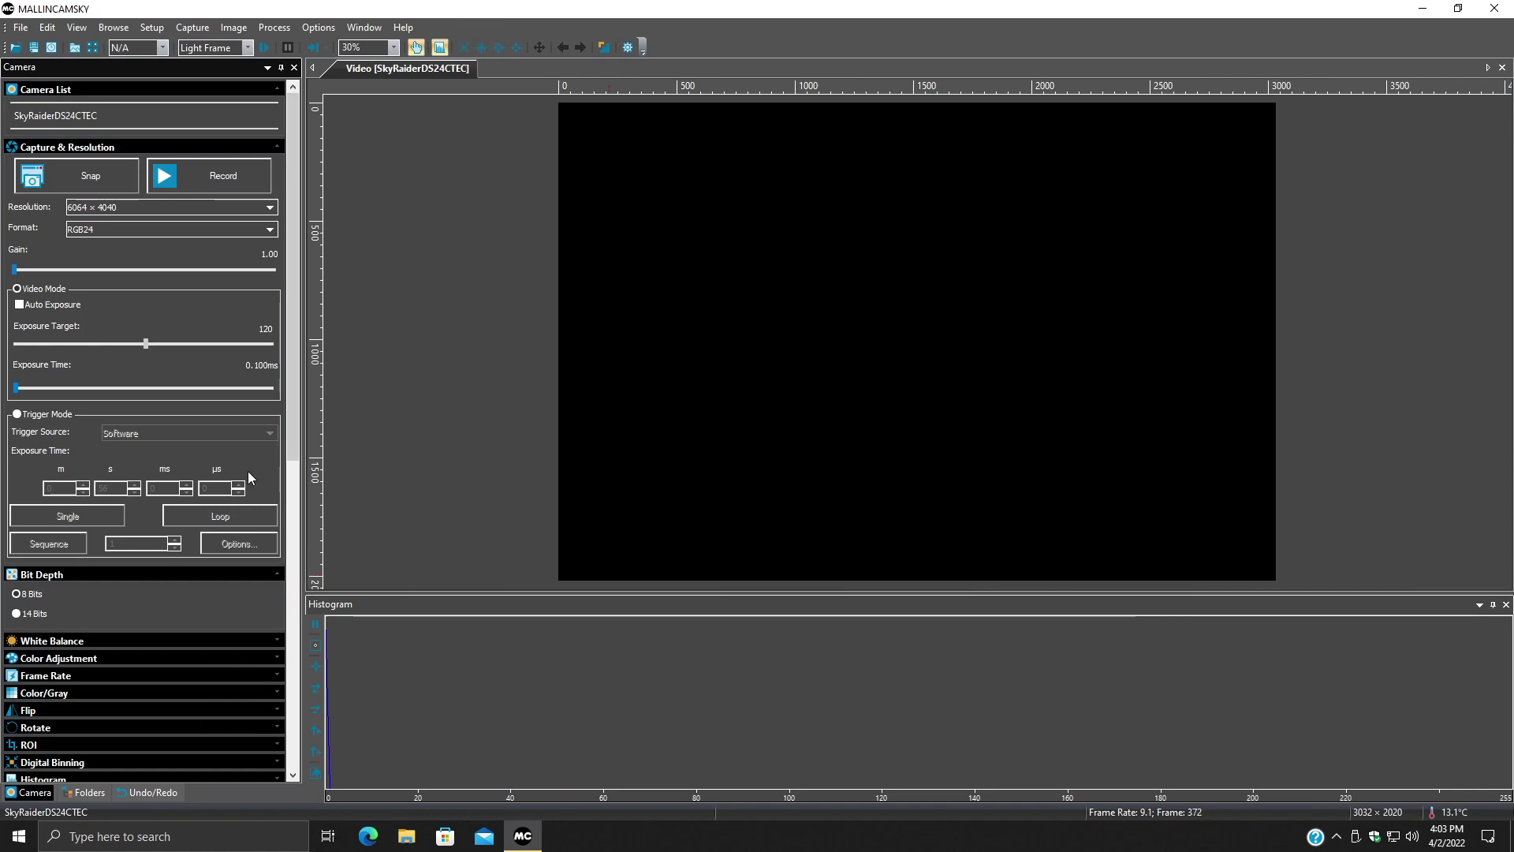
{"action": "left_click_drag", "start_coordinate": [292, 410], "coordinate": [292, 561]}
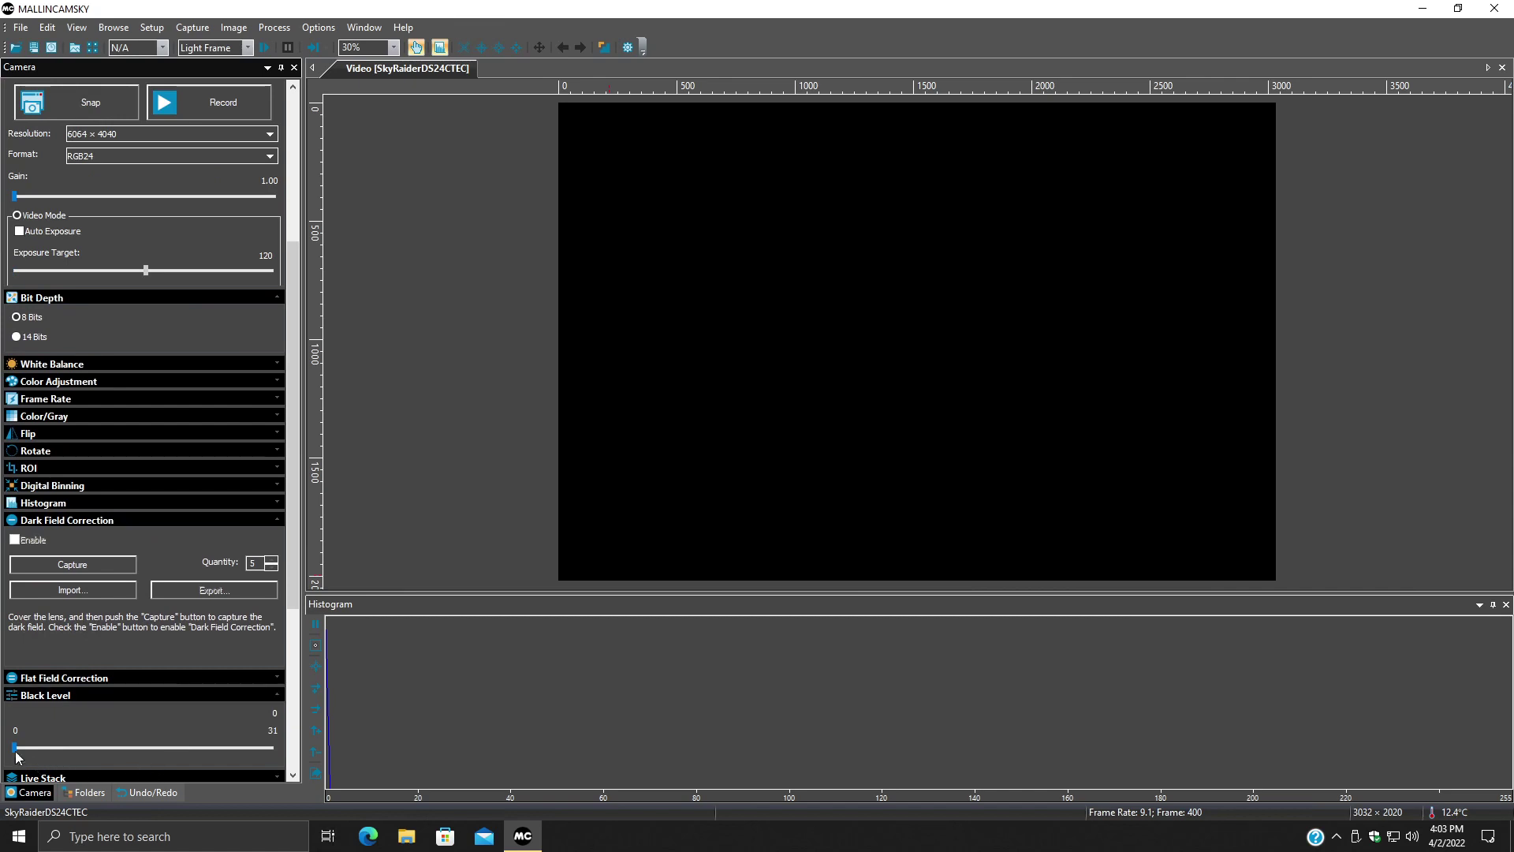
Raise the black level from 0 to 3, briefly showing then hiding the camera panel's histogram
{"action": "mouse_move", "coordinate": [16, 756]}
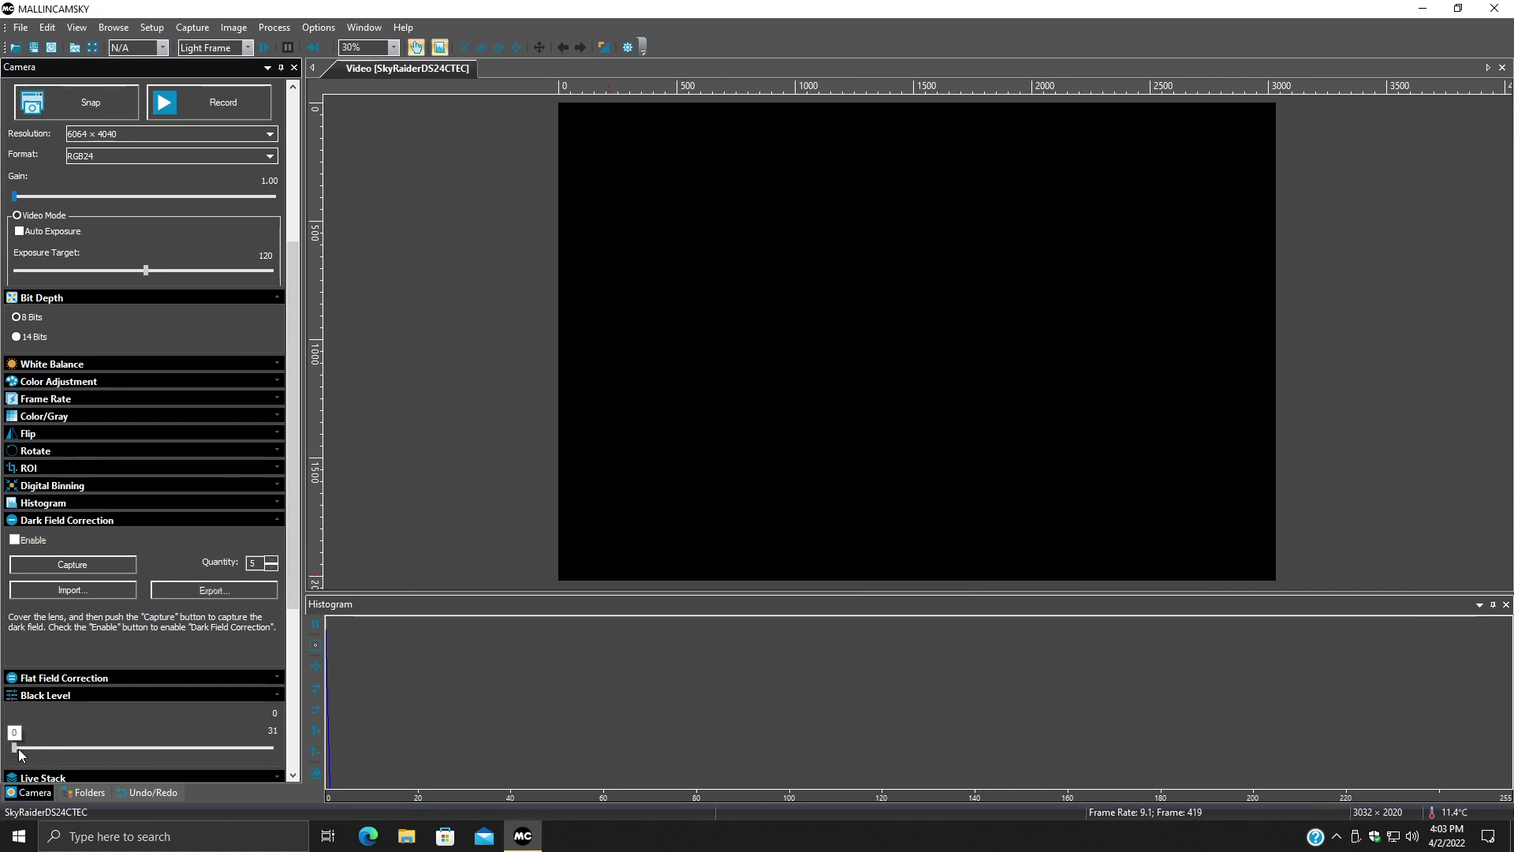
{"action": "left_click_drag", "start_coordinate": [19, 751], "coordinate": [39, 748]}
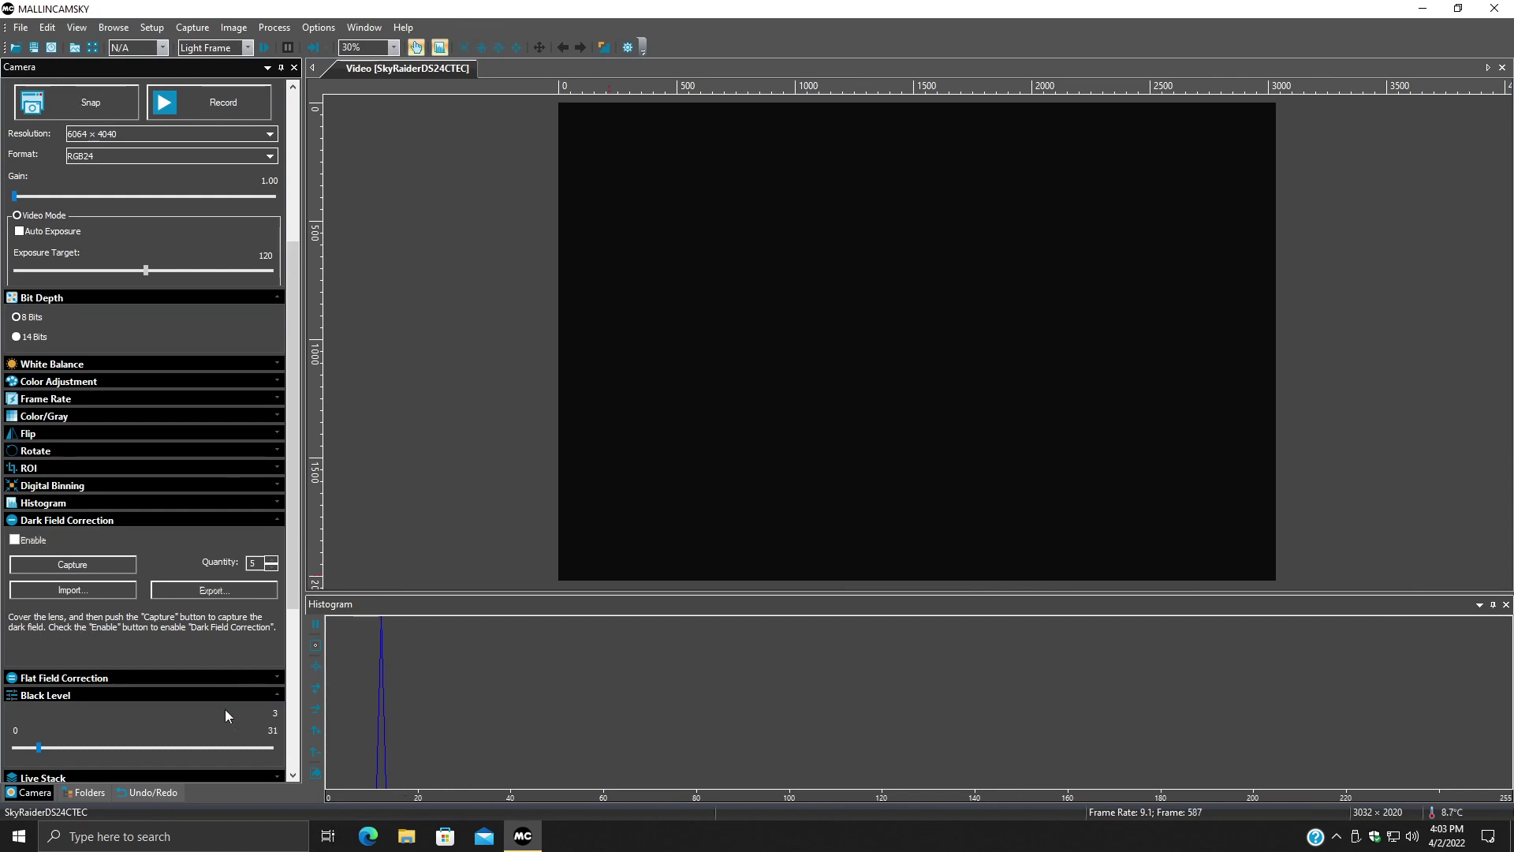
{"action": "left_click", "coordinate": [93, 504]}
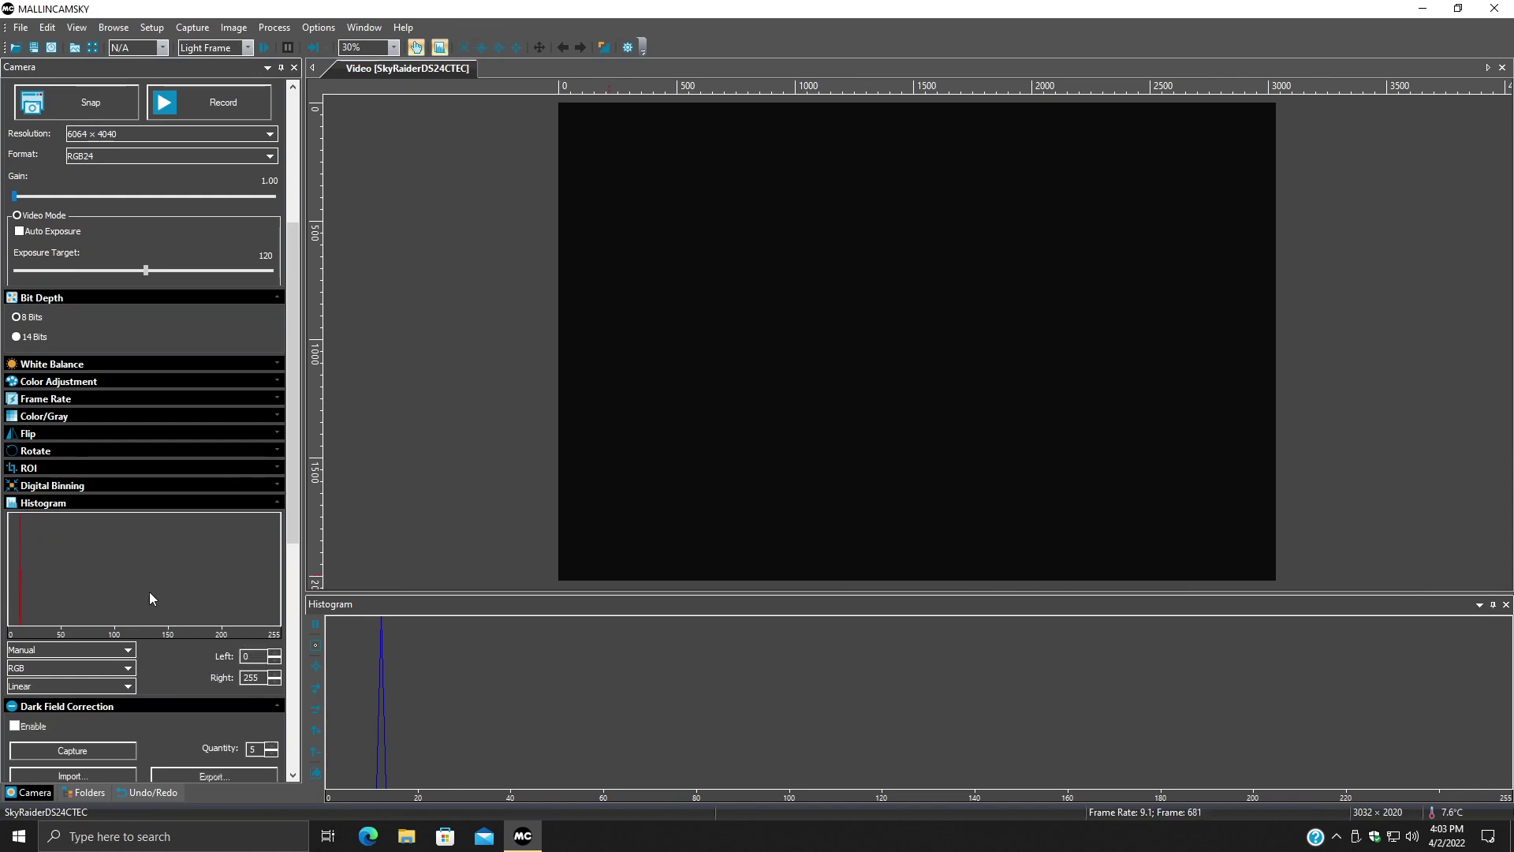
{"action": "left_click", "coordinate": [91, 503]}
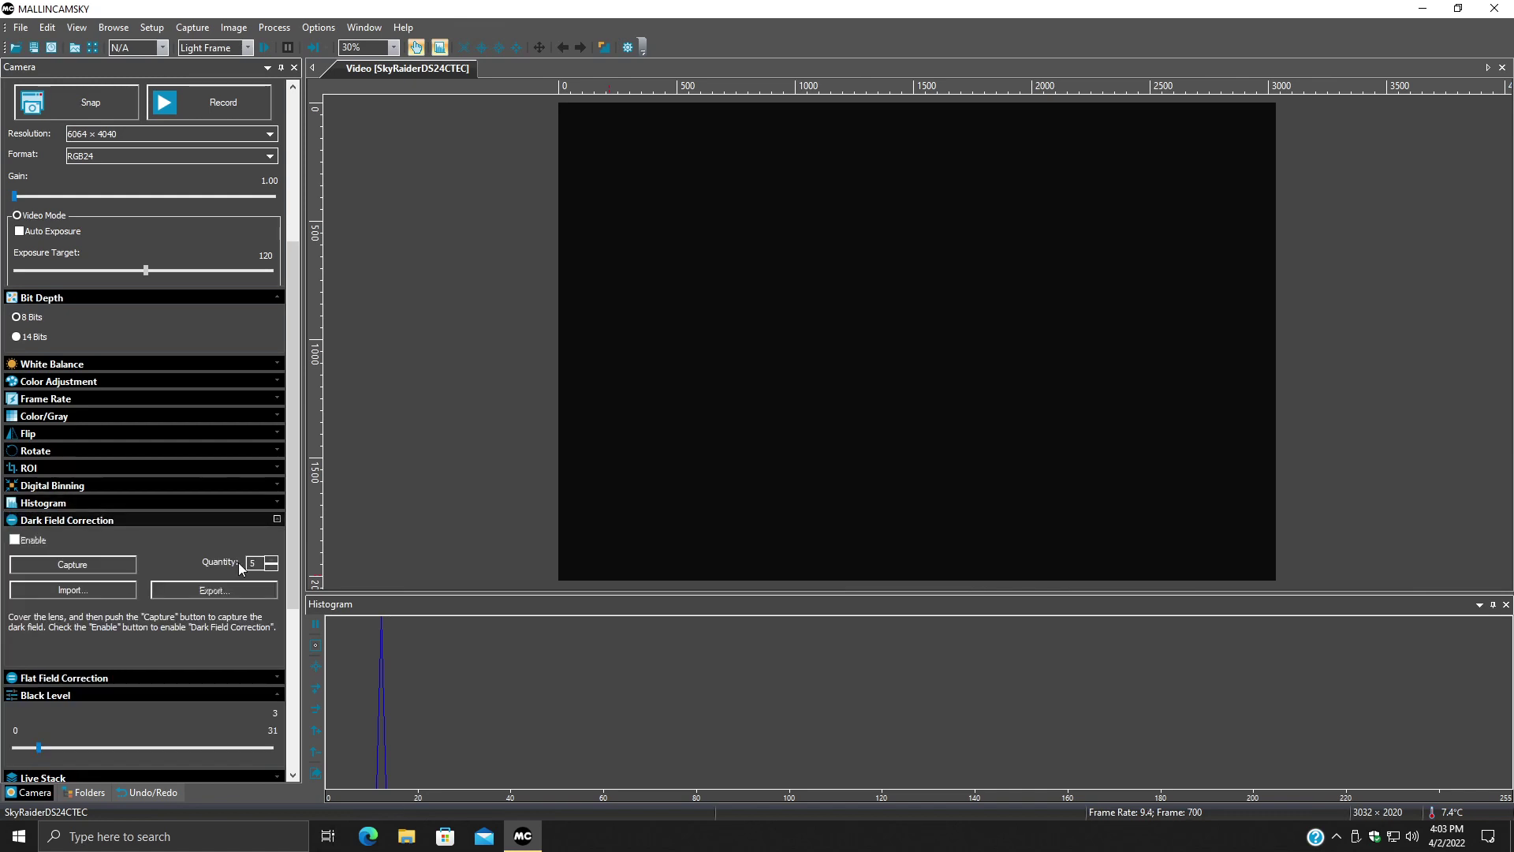
{"action": "left_click_drag", "start_coordinate": [294, 471], "coordinate": [312, 343]}
{"action": "left_click", "coordinate": [261, 240]}
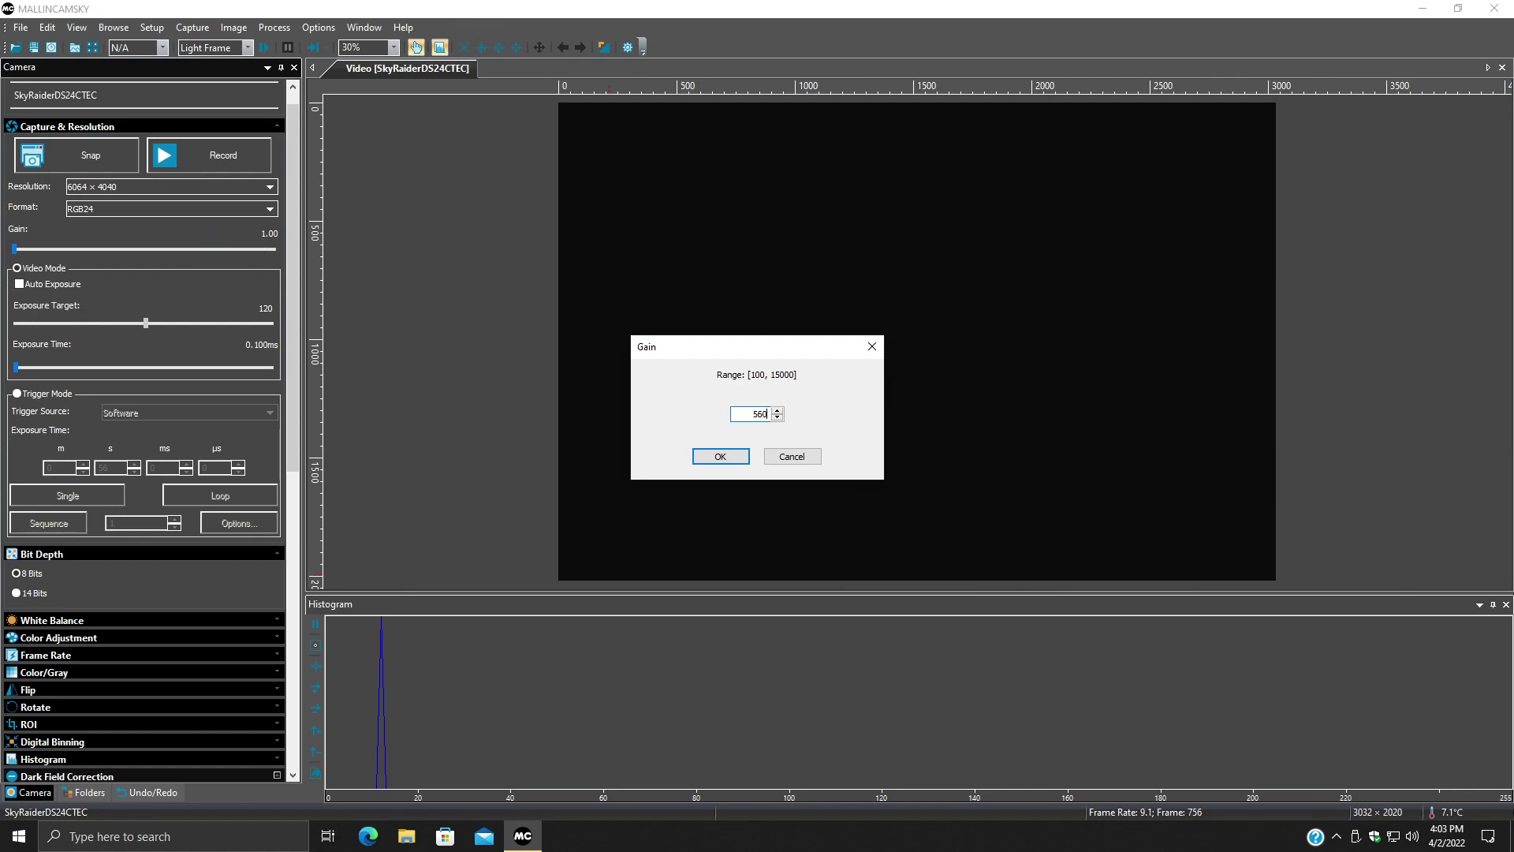
{"action": "key", "text": "Return"}
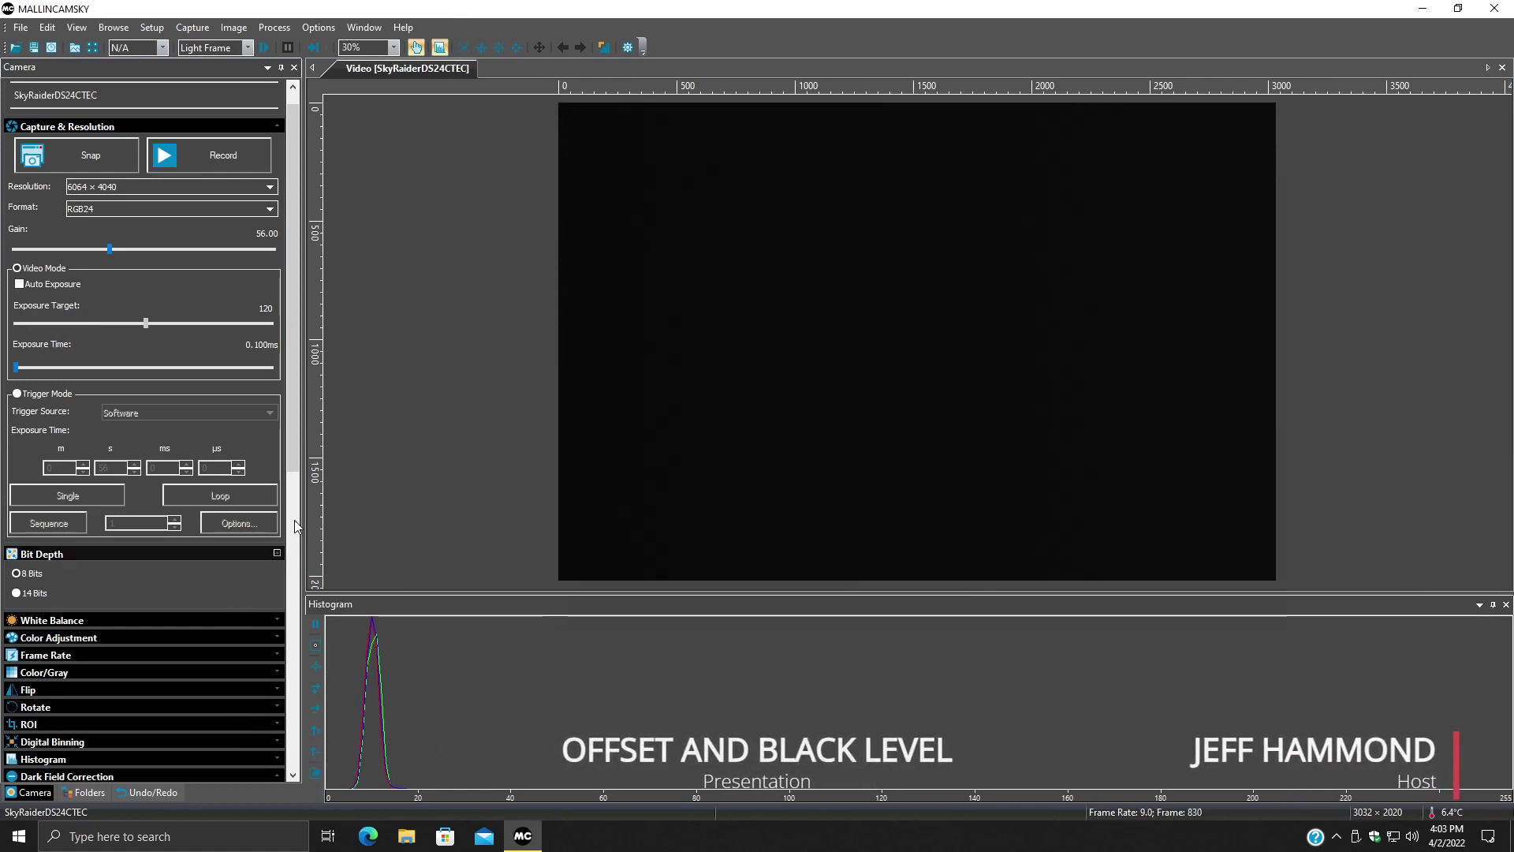
{"action": "scroll", "coordinate": [296, 432], "scroll_direction": "down", "scroll_amount": 3}
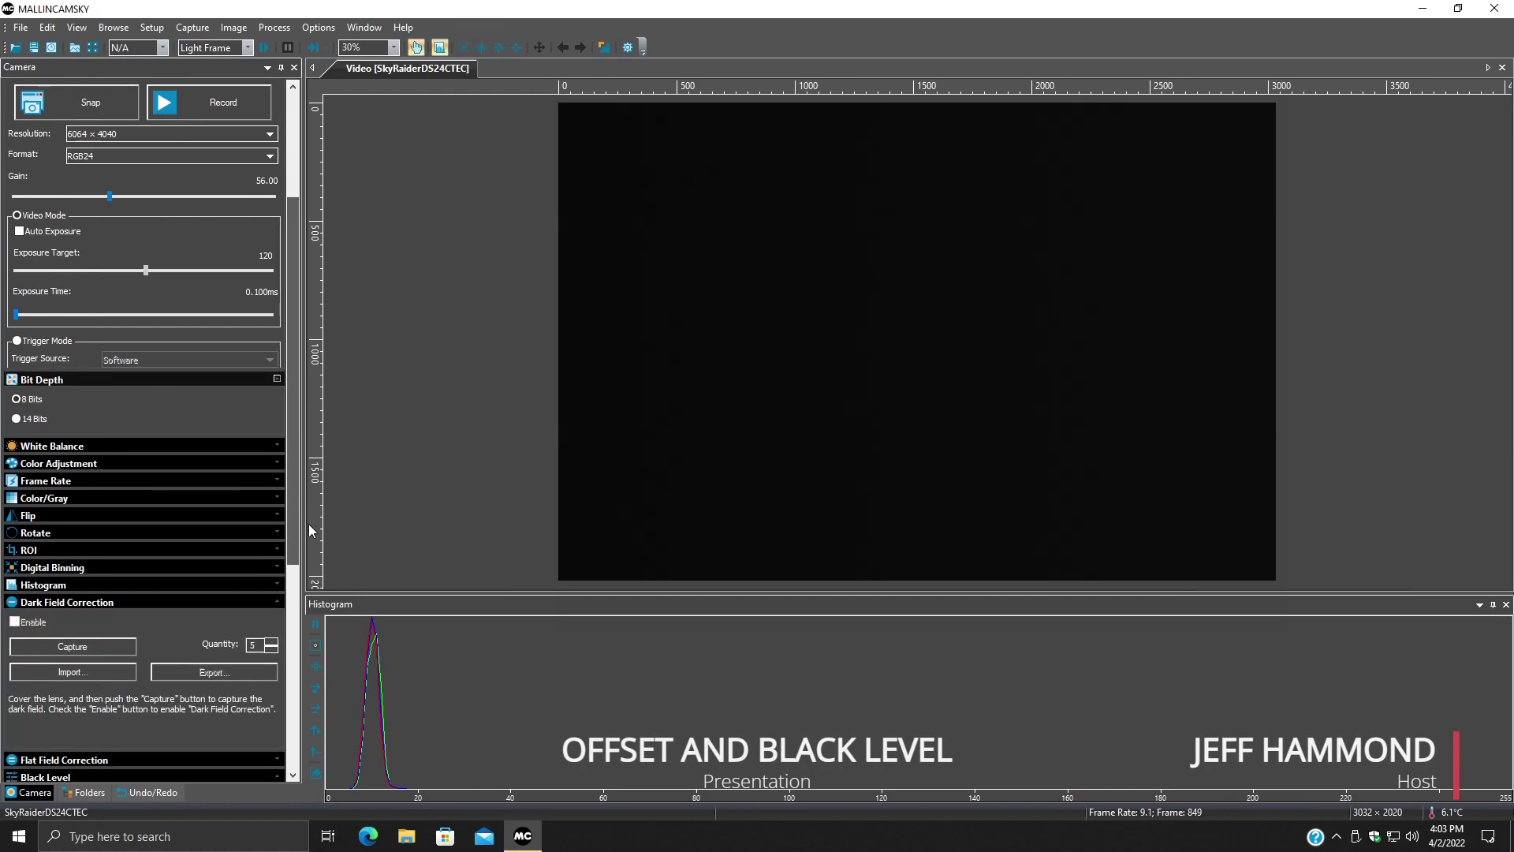
{"action": "scroll", "coordinate": [307, 523], "scroll_direction": "down", "scroll_amount": 3}
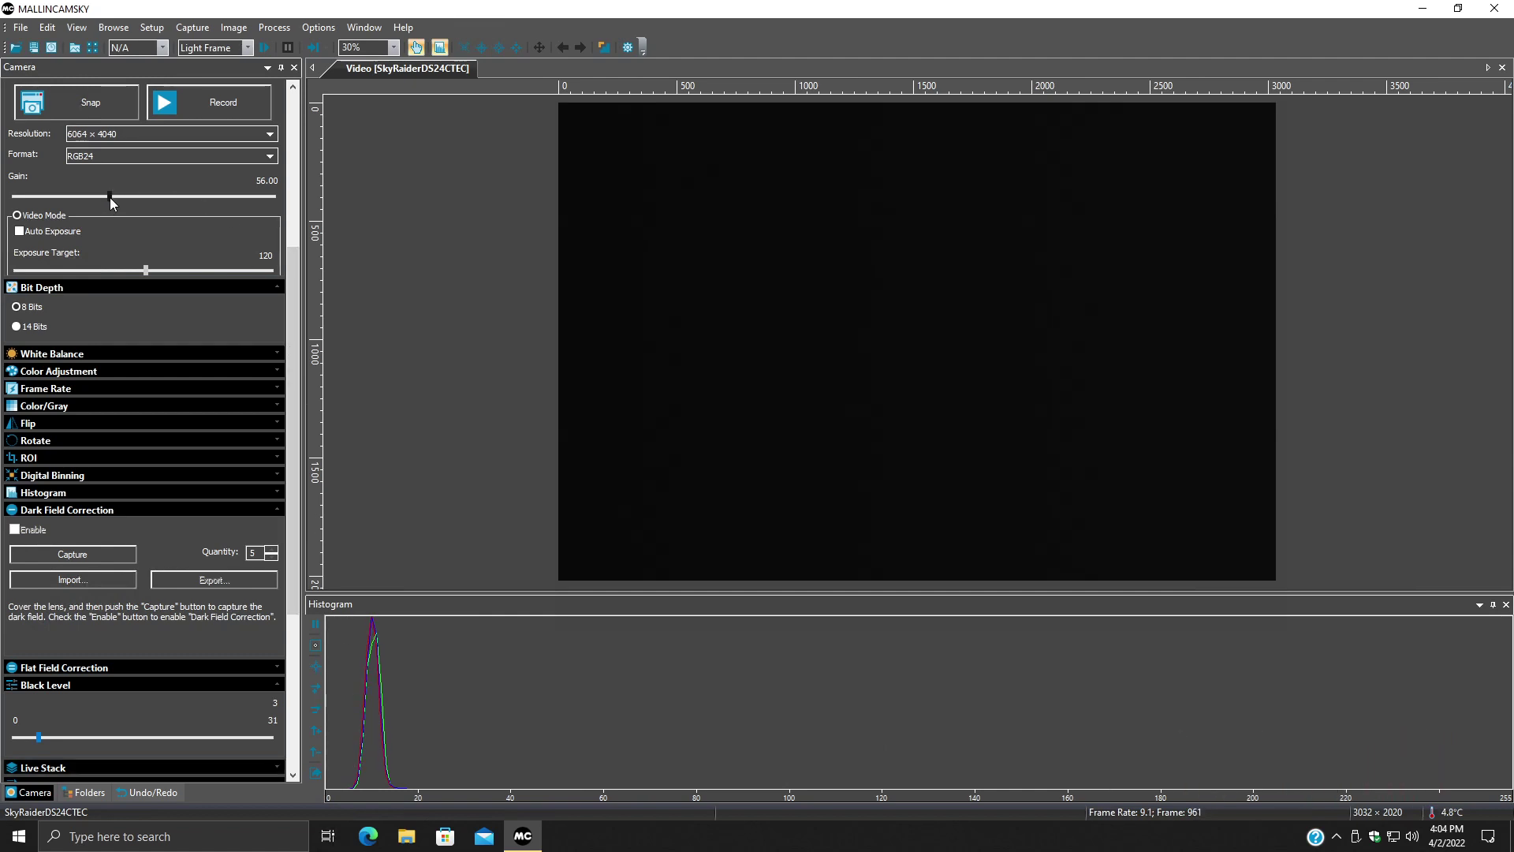
{"action": "left_click_drag", "start_coordinate": [111, 198], "coordinate": [293, 213]}
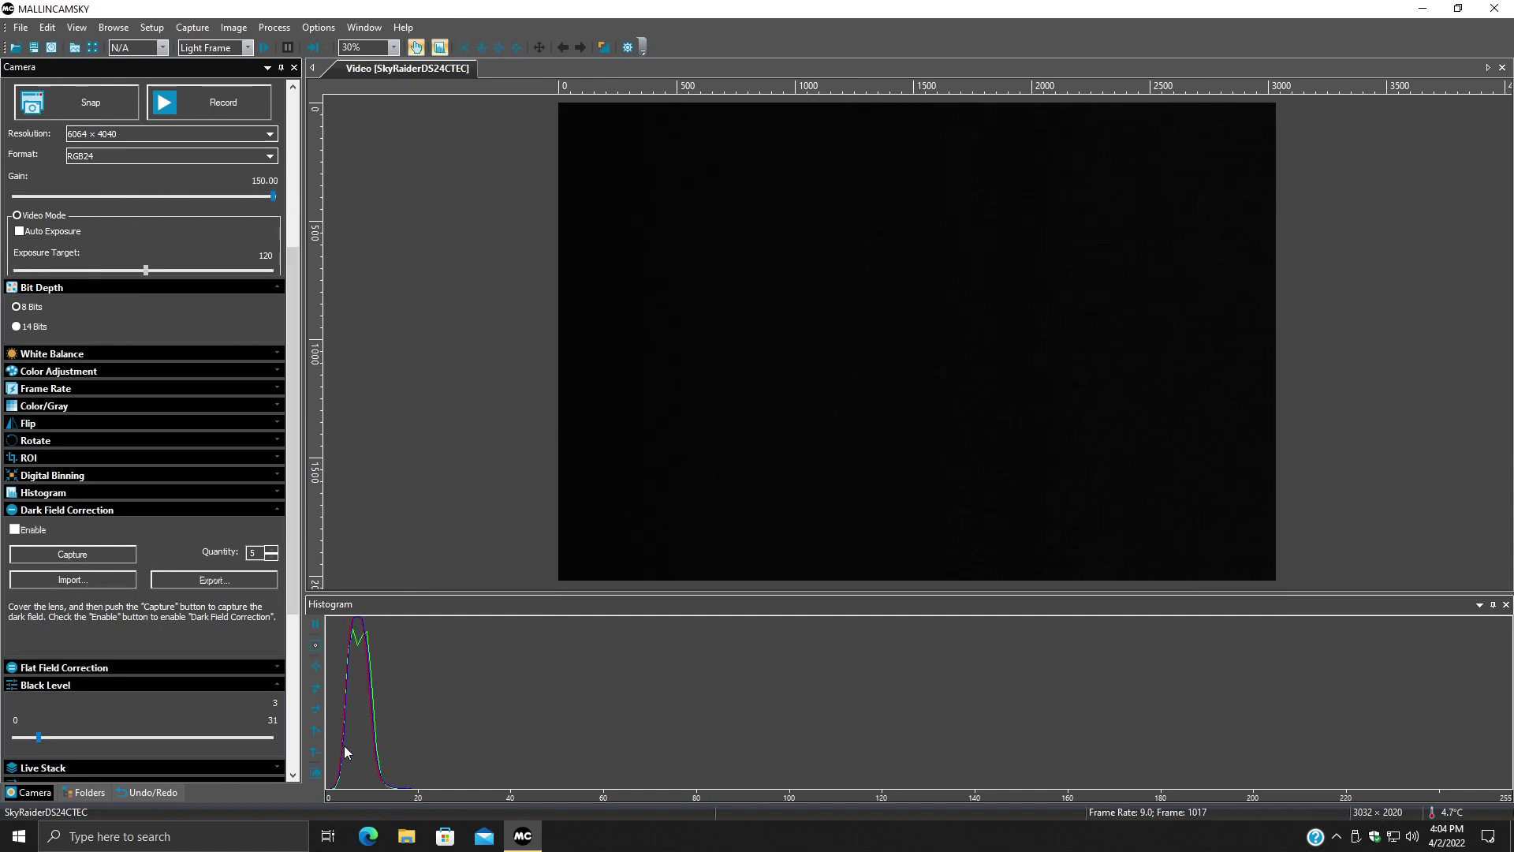
{"action": "mouse_move", "coordinate": [39, 740]}
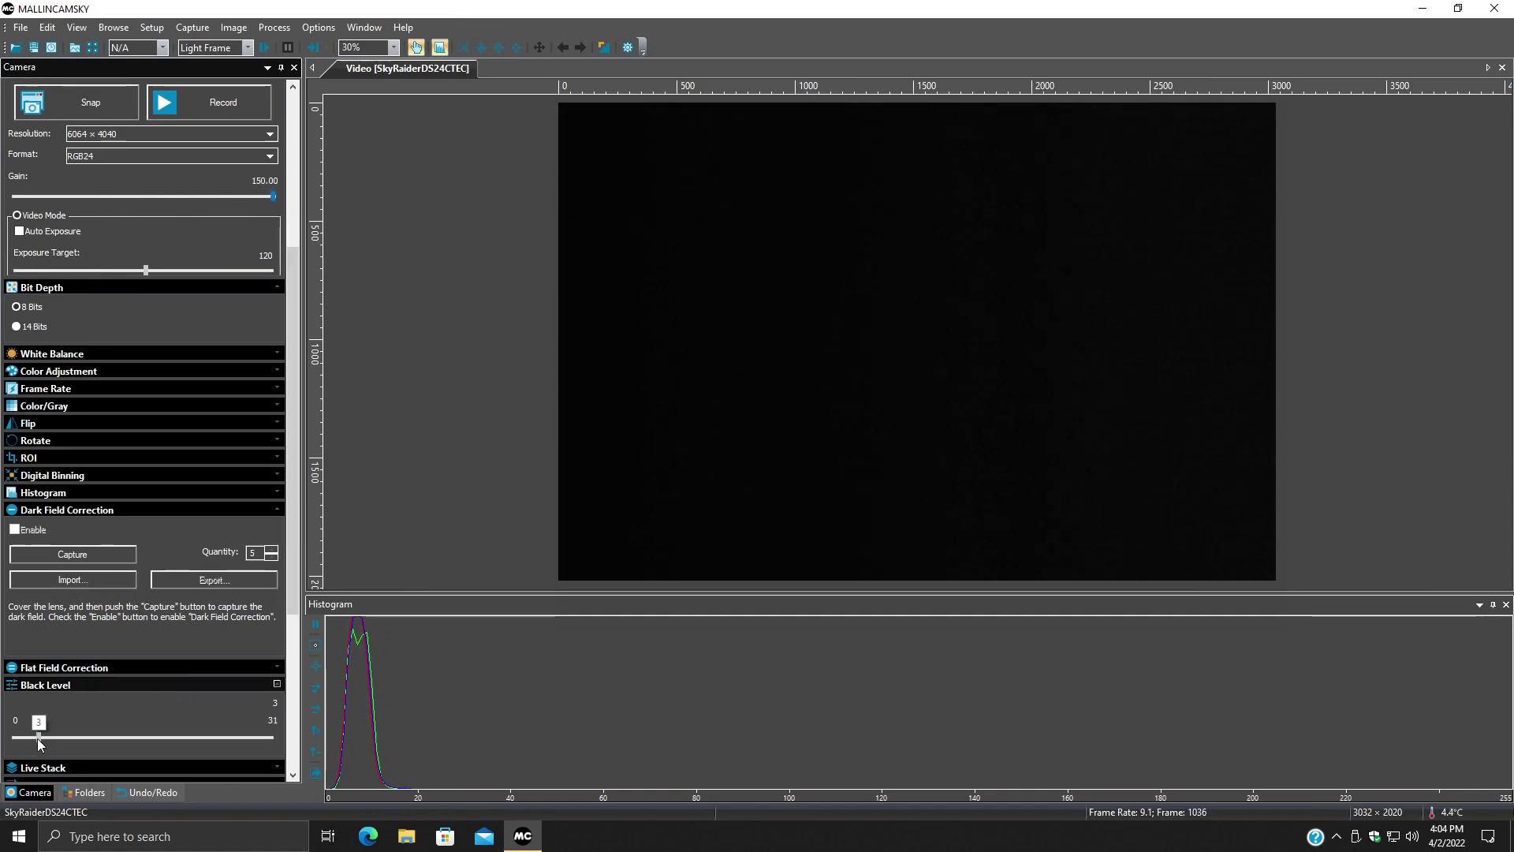
Raise the black level from 3 to 4, keeping the histogram peak near 10 at gain 150
{"action": "left_click_drag", "start_coordinate": [40, 740], "coordinate": [48, 739]}
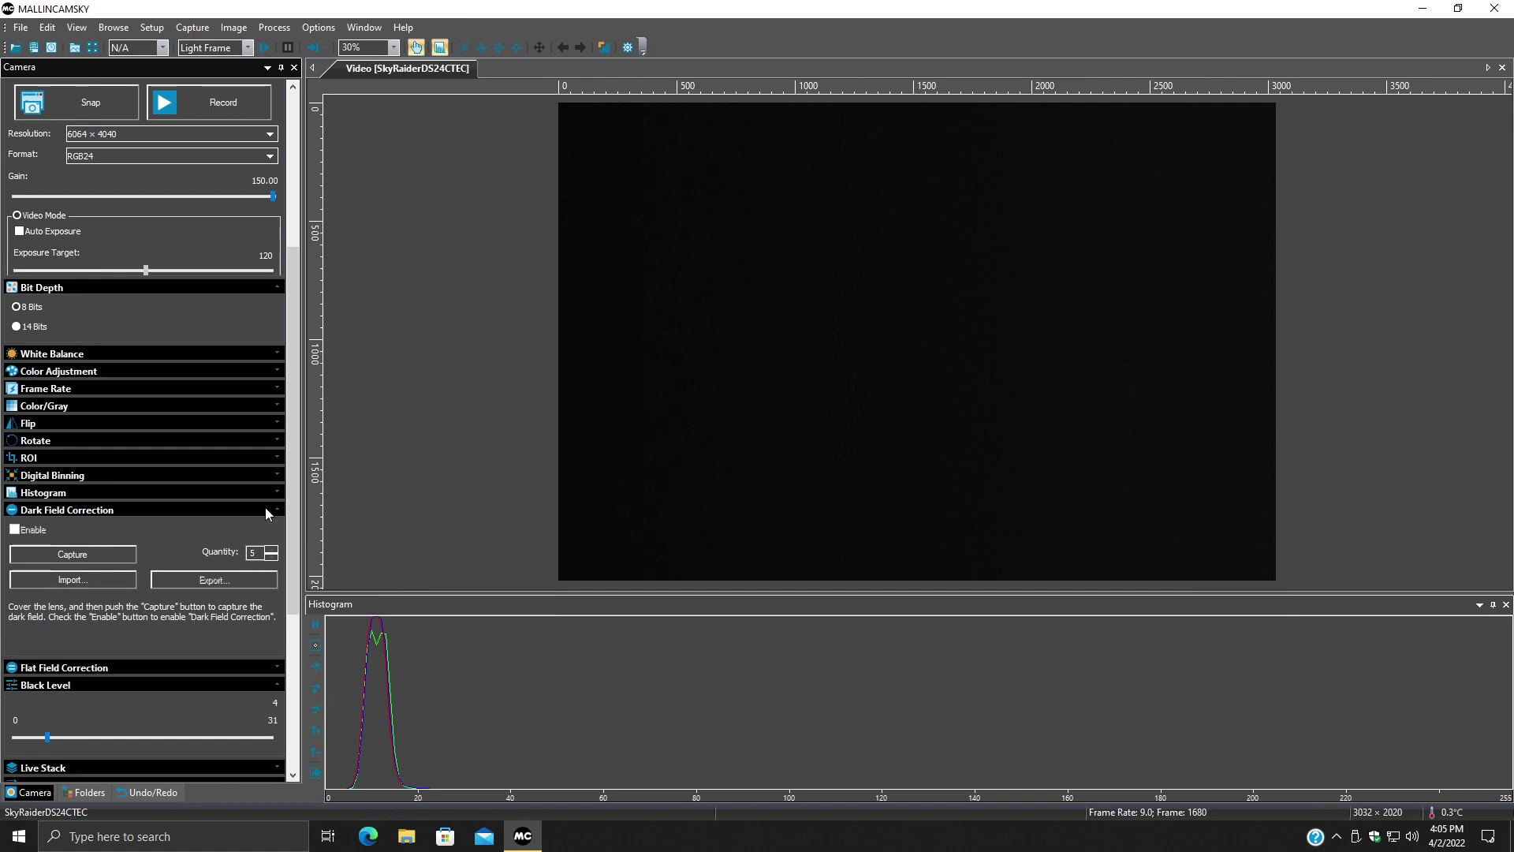
Lower the gain to 75.00, entered as 7500 after an out-of-range warning
{"action": "left_click", "coordinate": [272, 181]}
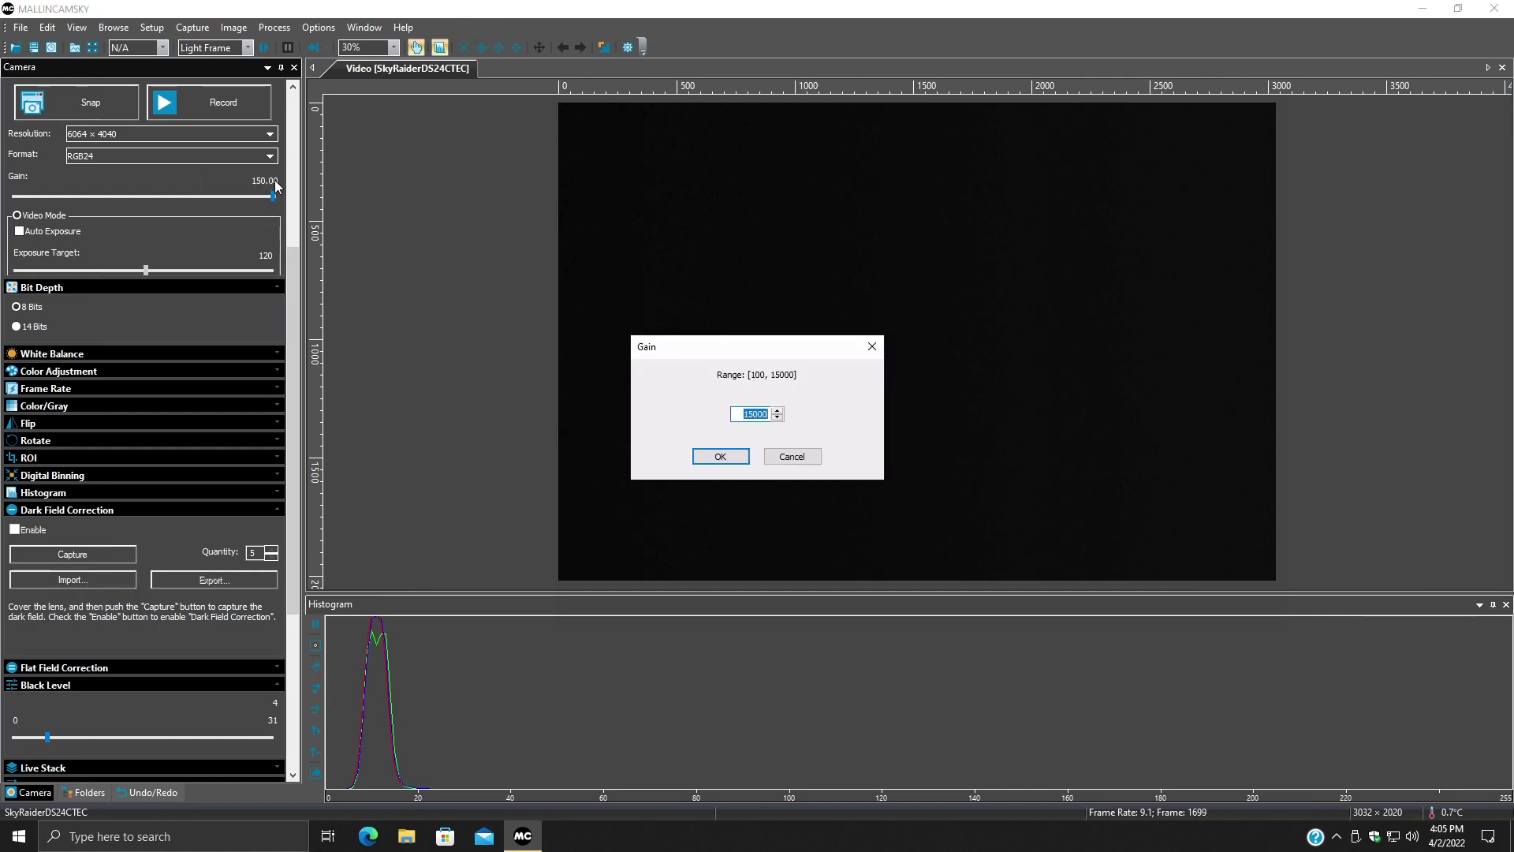
{"action": "type", "text": "75"}
{"action": "key", "text": "Return"}
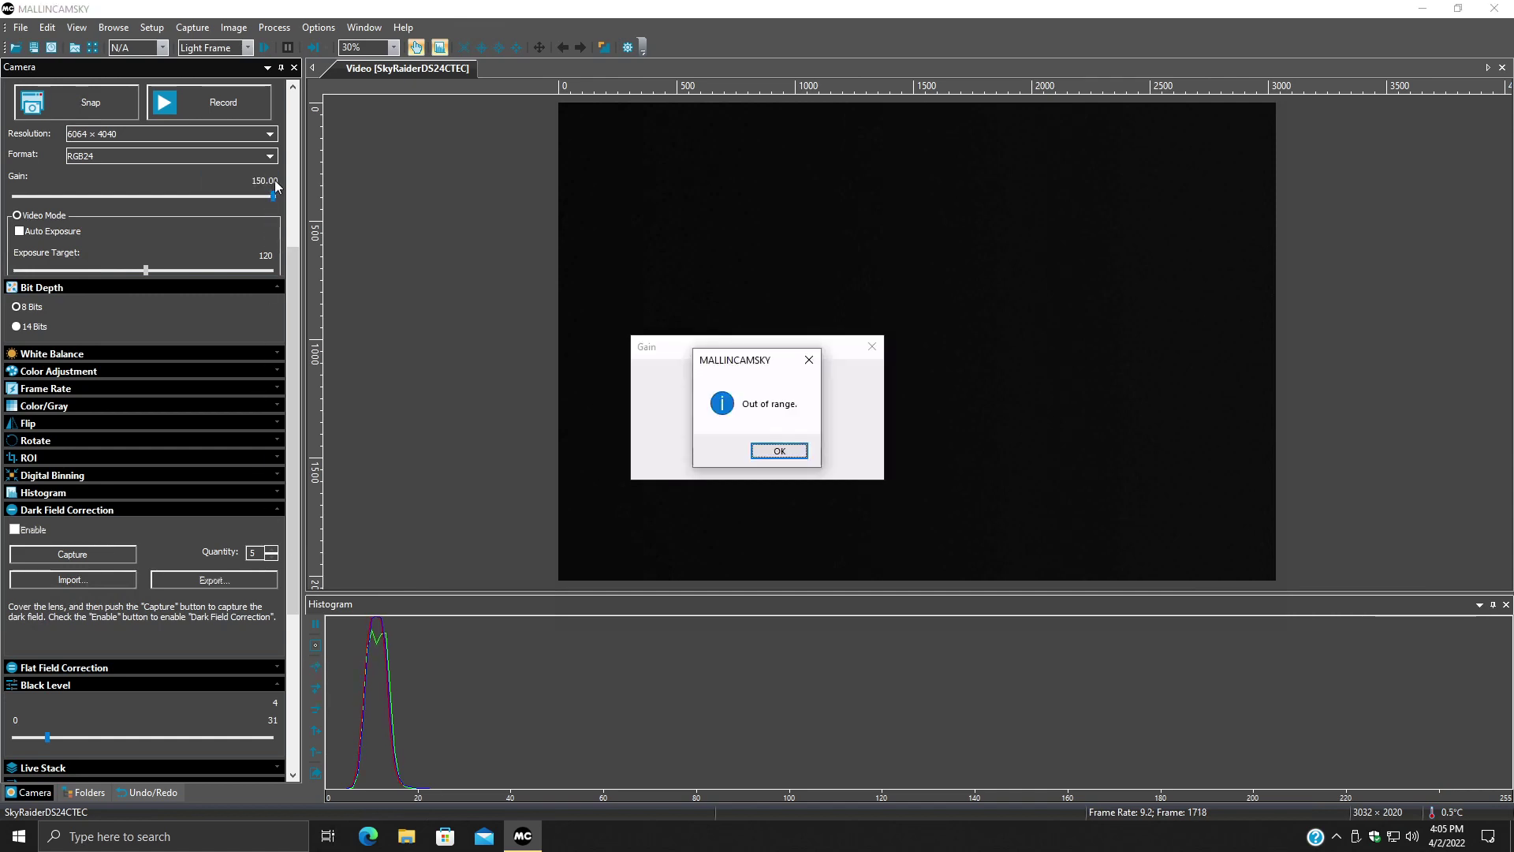
{"action": "left_click", "coordinate": [783, 454]}
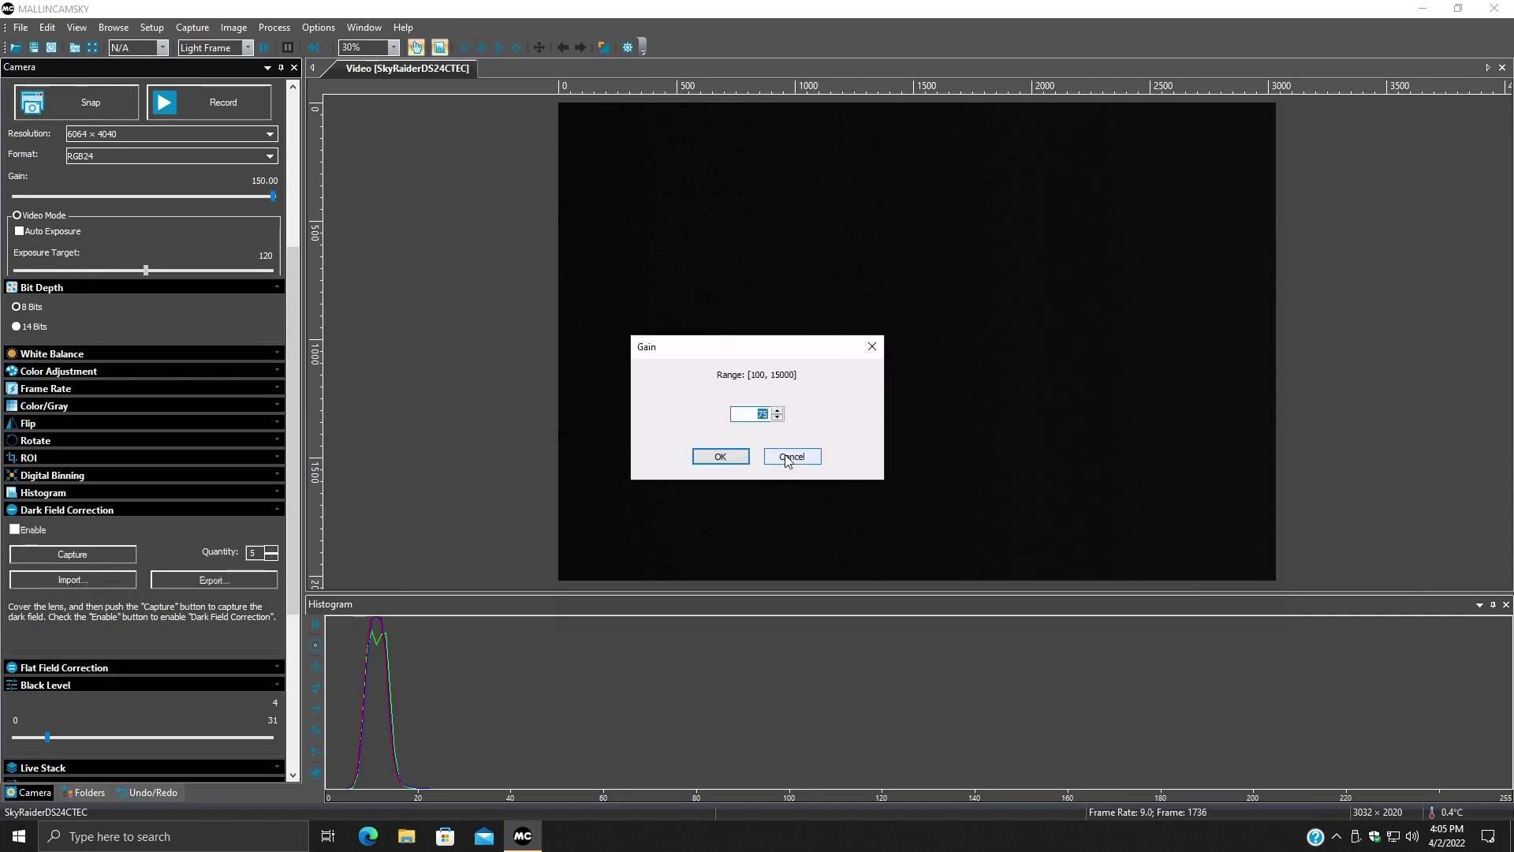
{"action": "type", "text": "7"}
{"action": "type", "text": "5.00"}
{"action": "key", "text": "Return"}
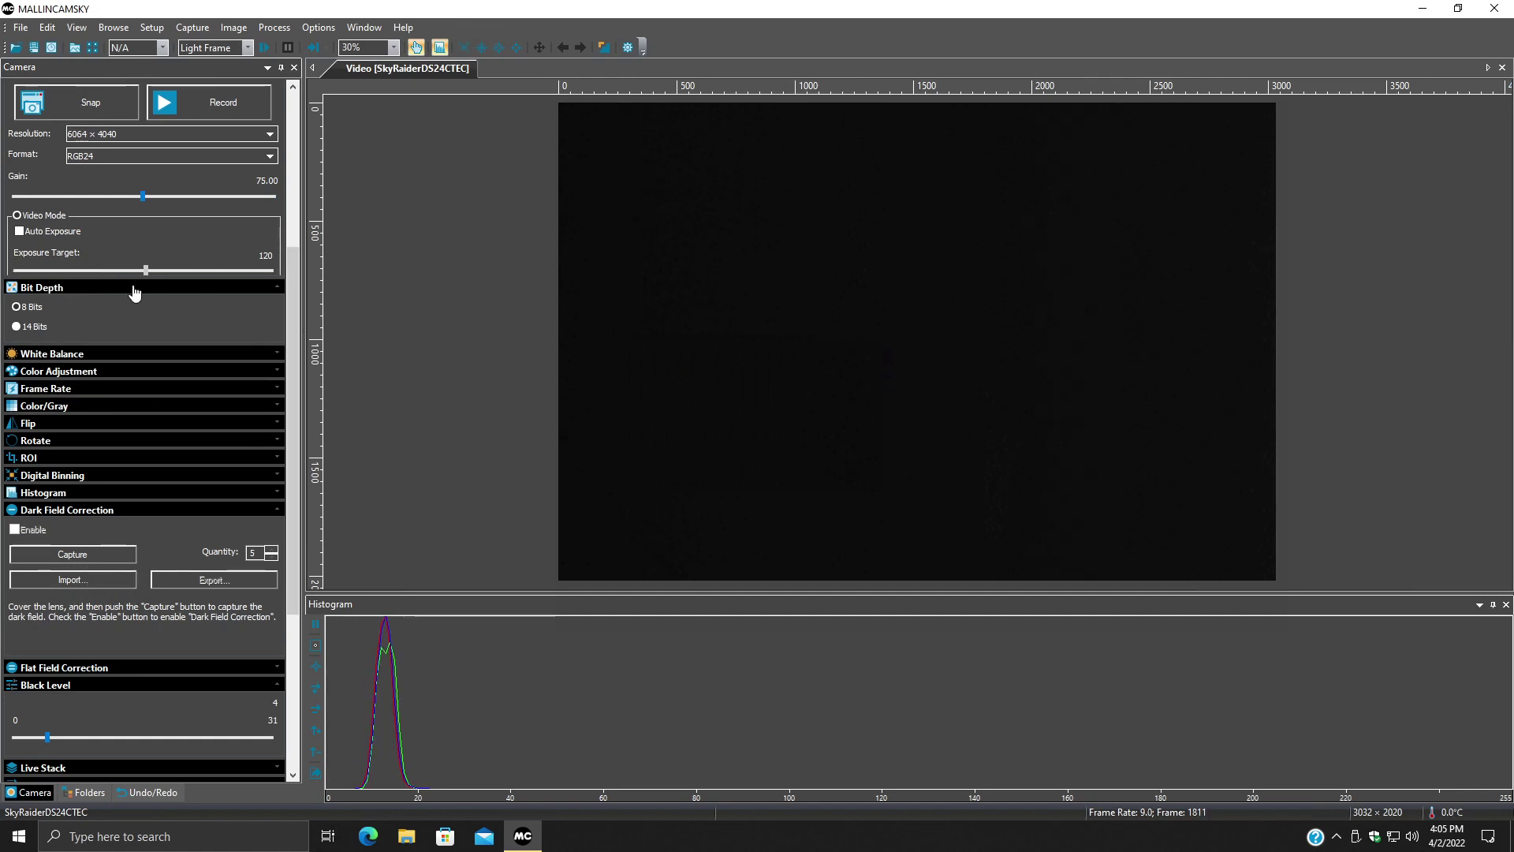
Set digital binning to 1×1 and raise the black level from 4 to 6
{"action": "left_click_drag", "start_coordinate": [290, 375], "coordinate": [311, 406]}
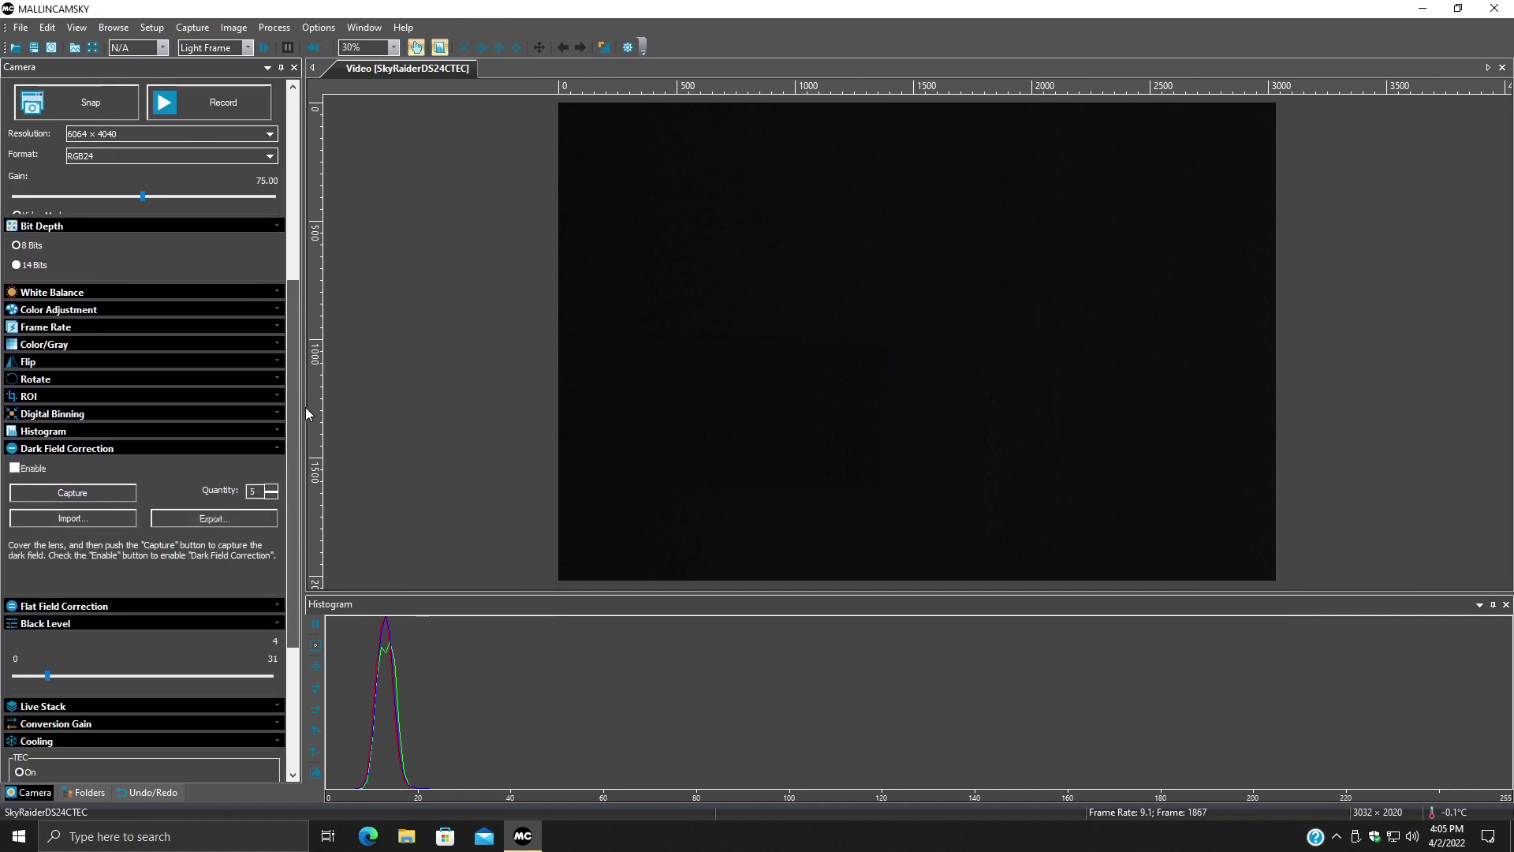
{"action": "left_click", "coordinate": [105, 416]}
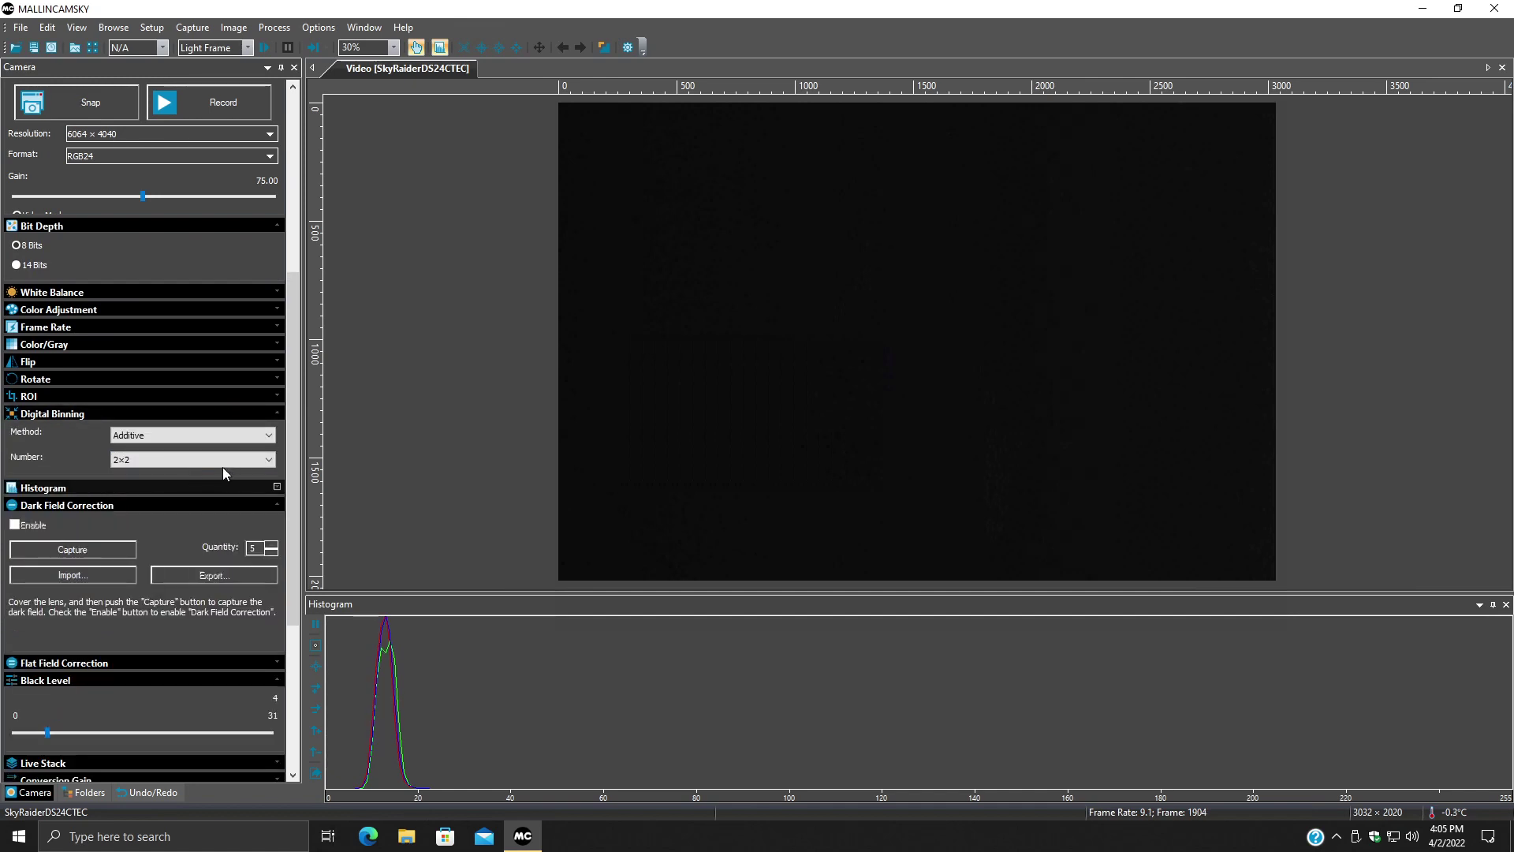
{"action": "left_click", "coordinate": [268, 461]}
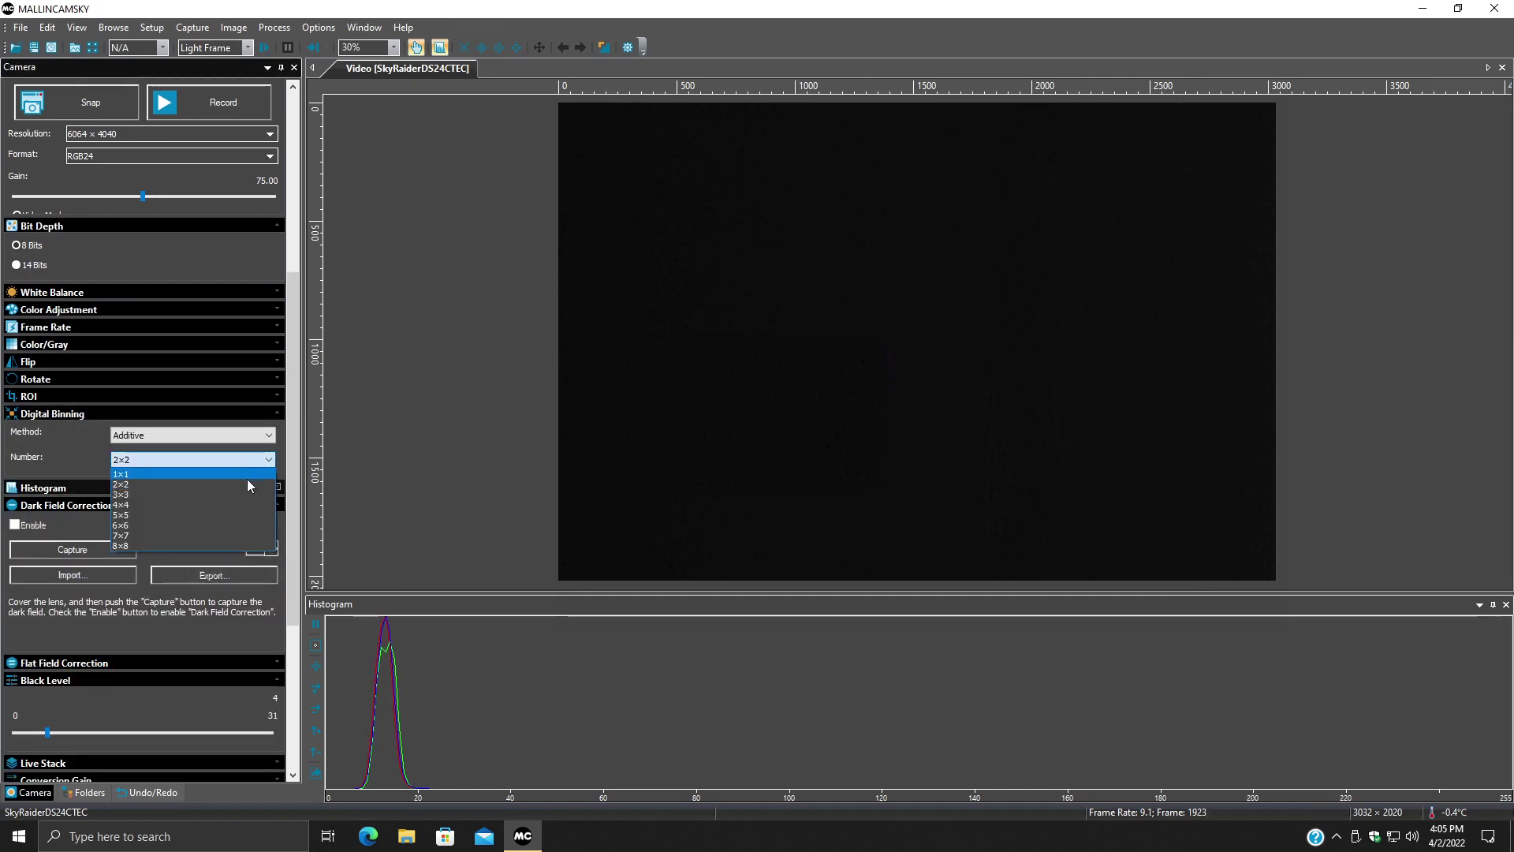
{"action": "left_click", "coordinate": [248, 474]}
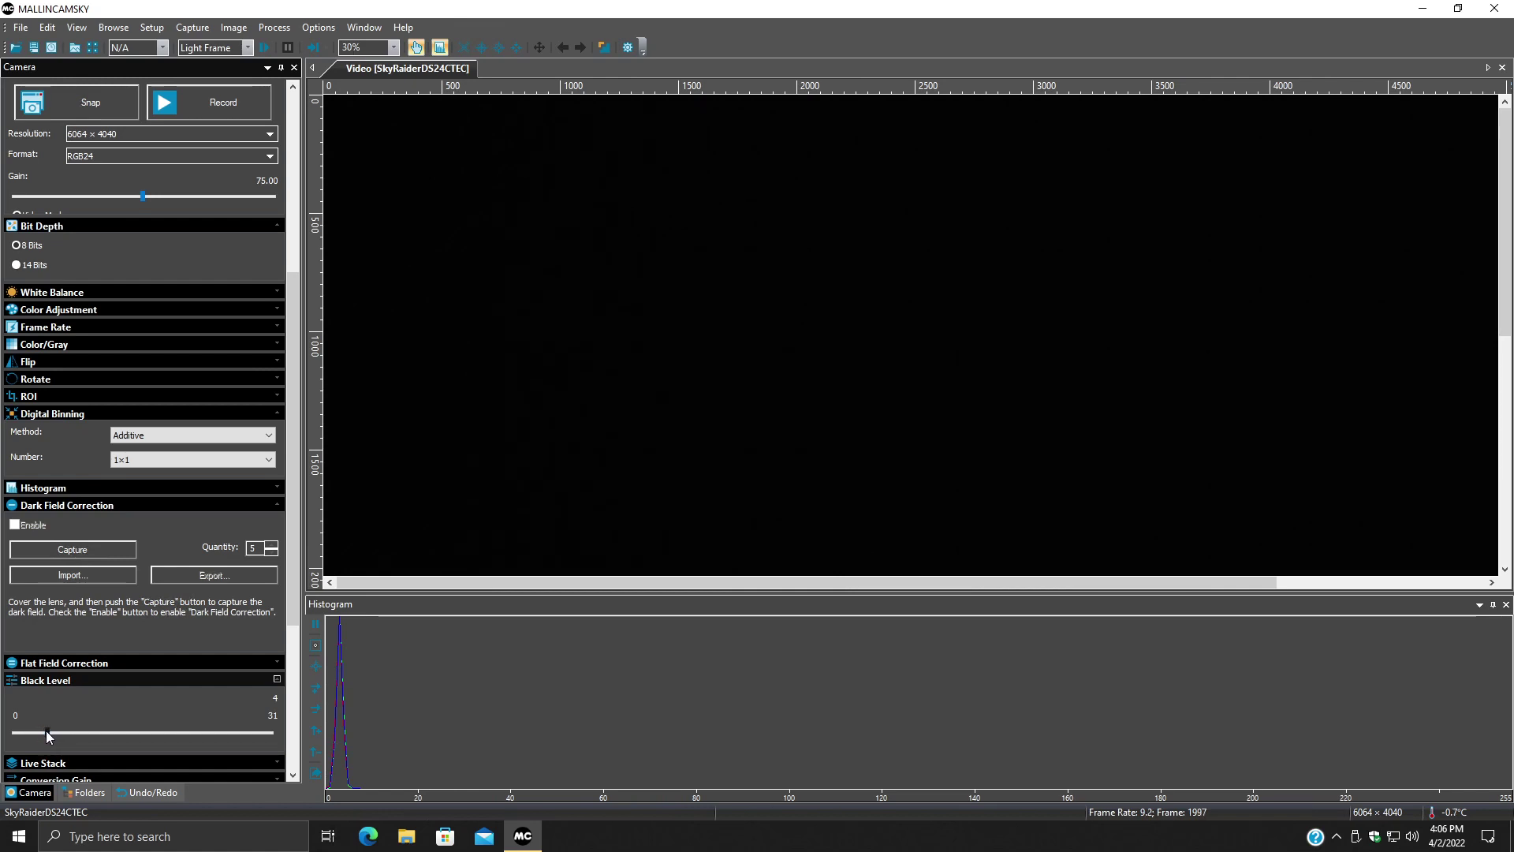
{"action": "left_click_drag", "start_coordinate": [48, 736], "coordinate": [68, 730]}
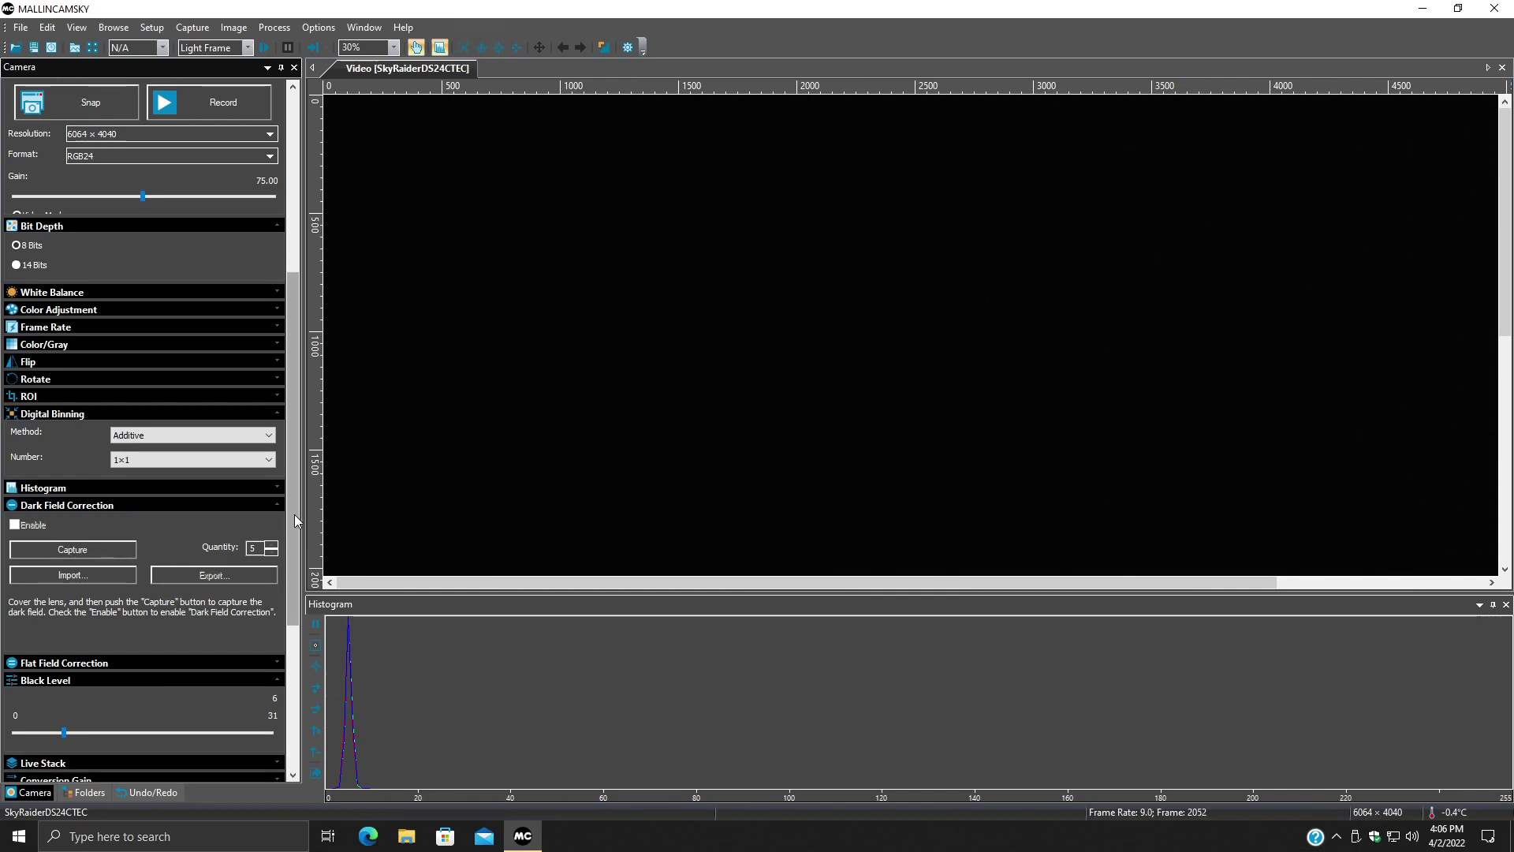
Switch digital binning to 2×2, then 3×3, shrinking the frame to 2020×1346
{"action": "left_click", "coordinate": [269, 460]}
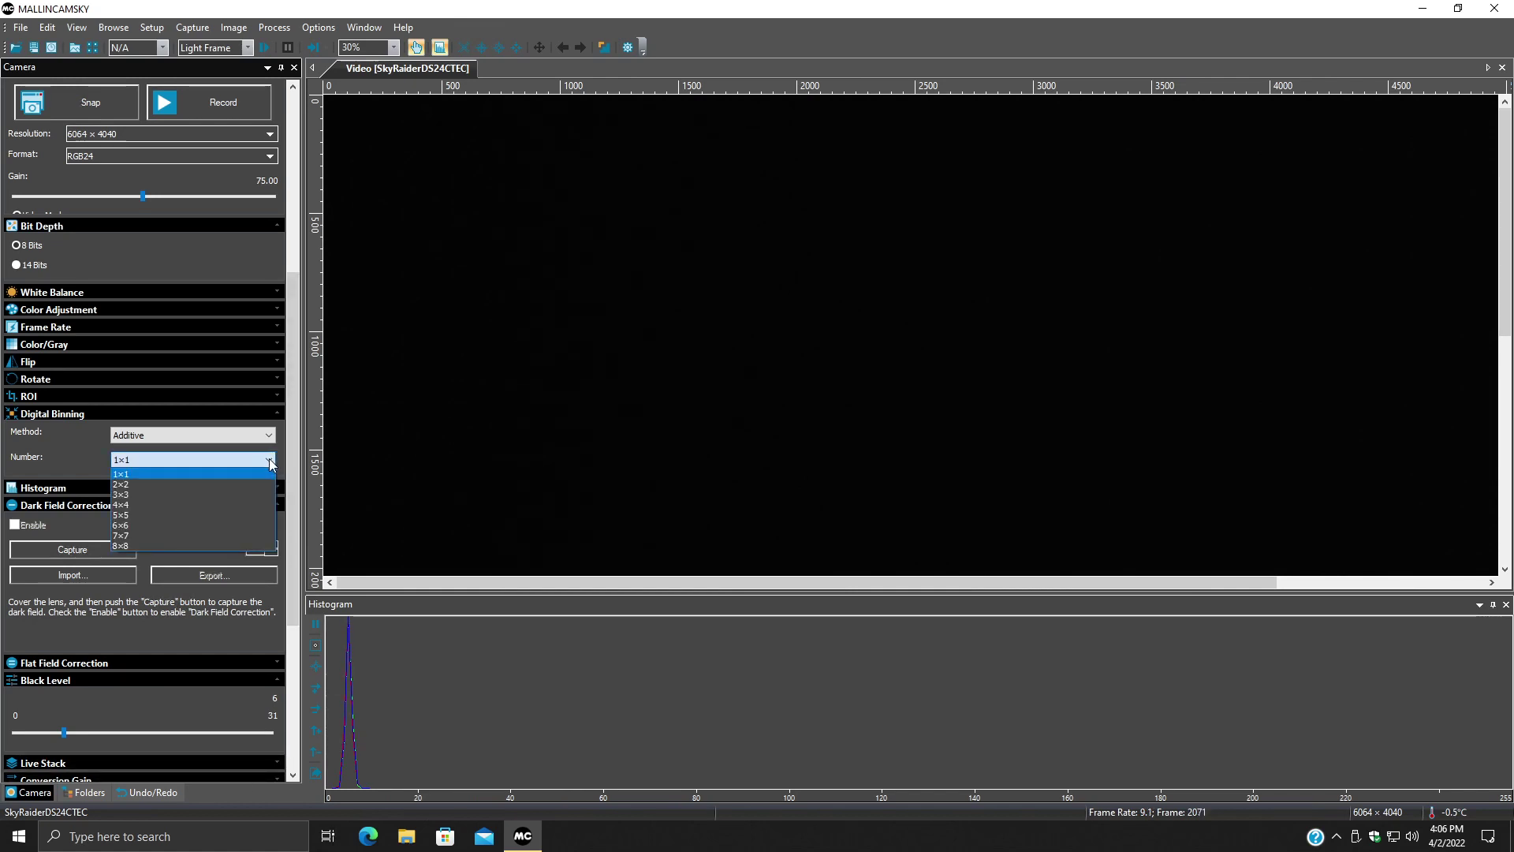
{"action": "left_click", "coordinate": [249, 485]}
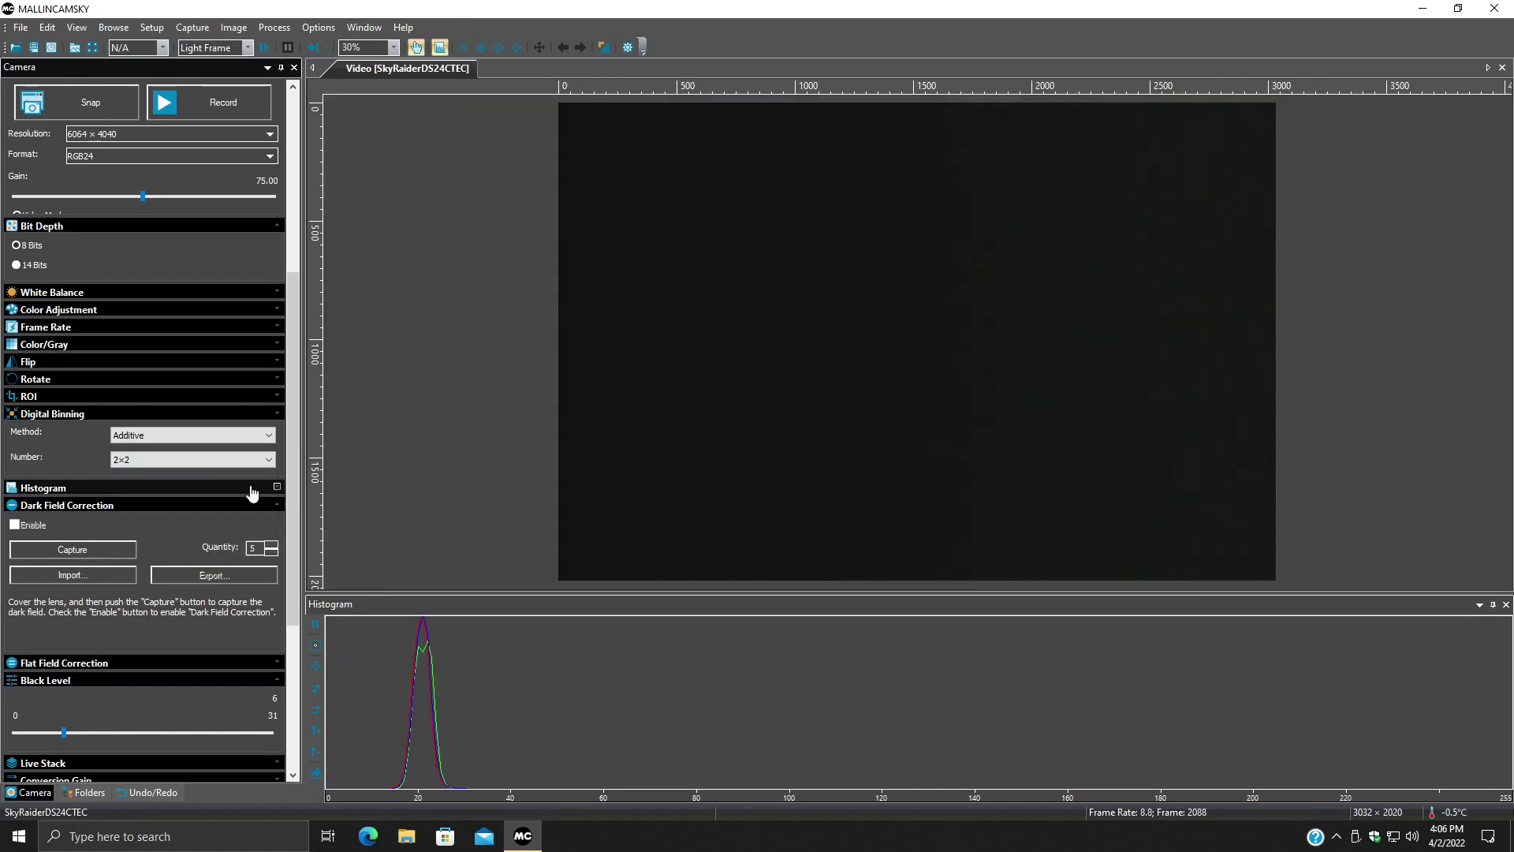
{"action": "left_click", "coordinate": [263, 464]}
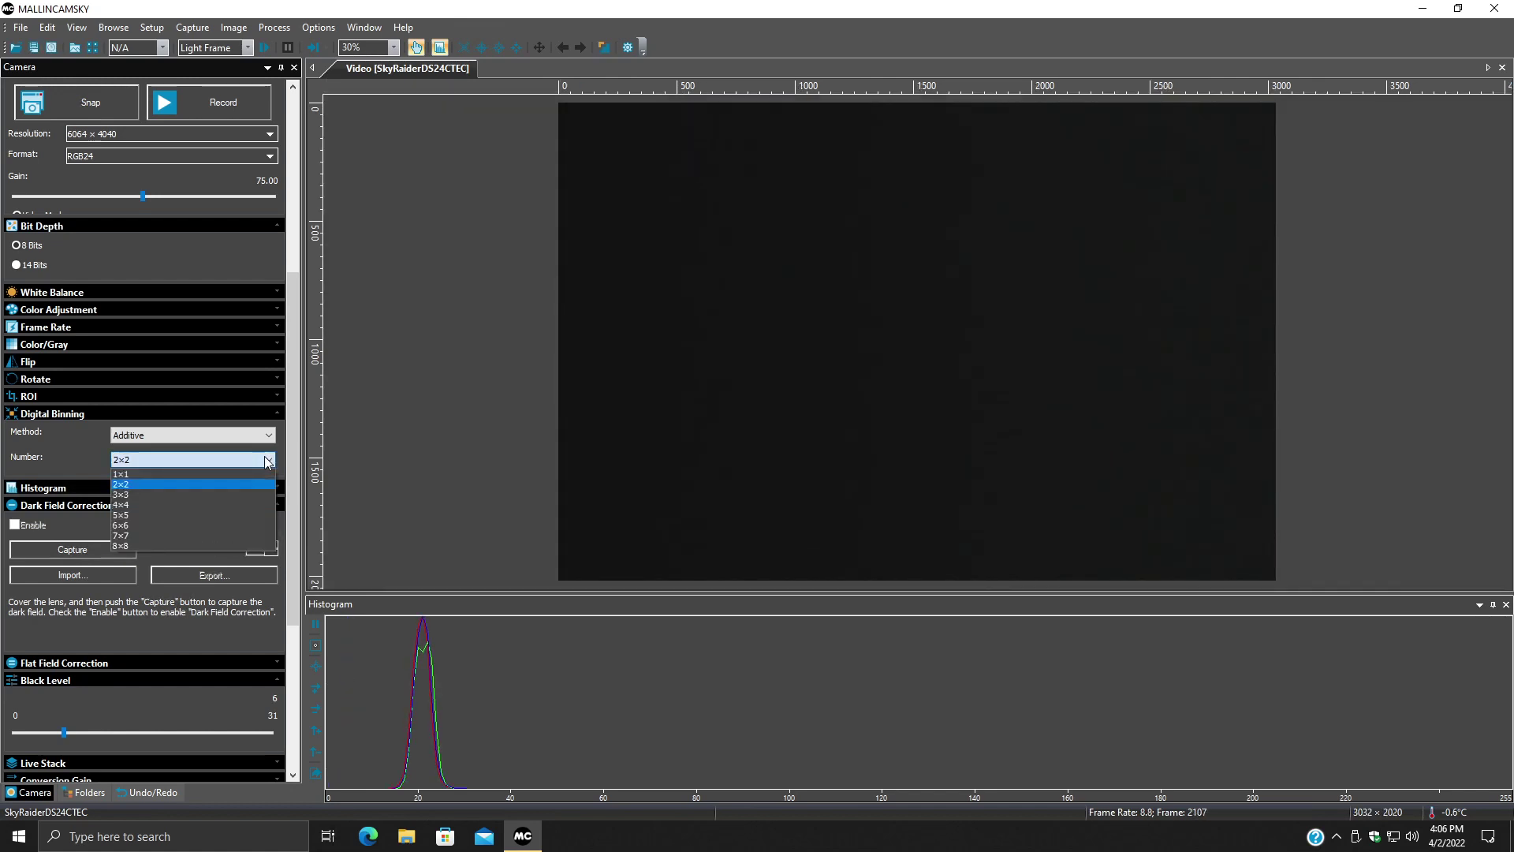
{"action": "left_click", "coordinate": [253, 494]}
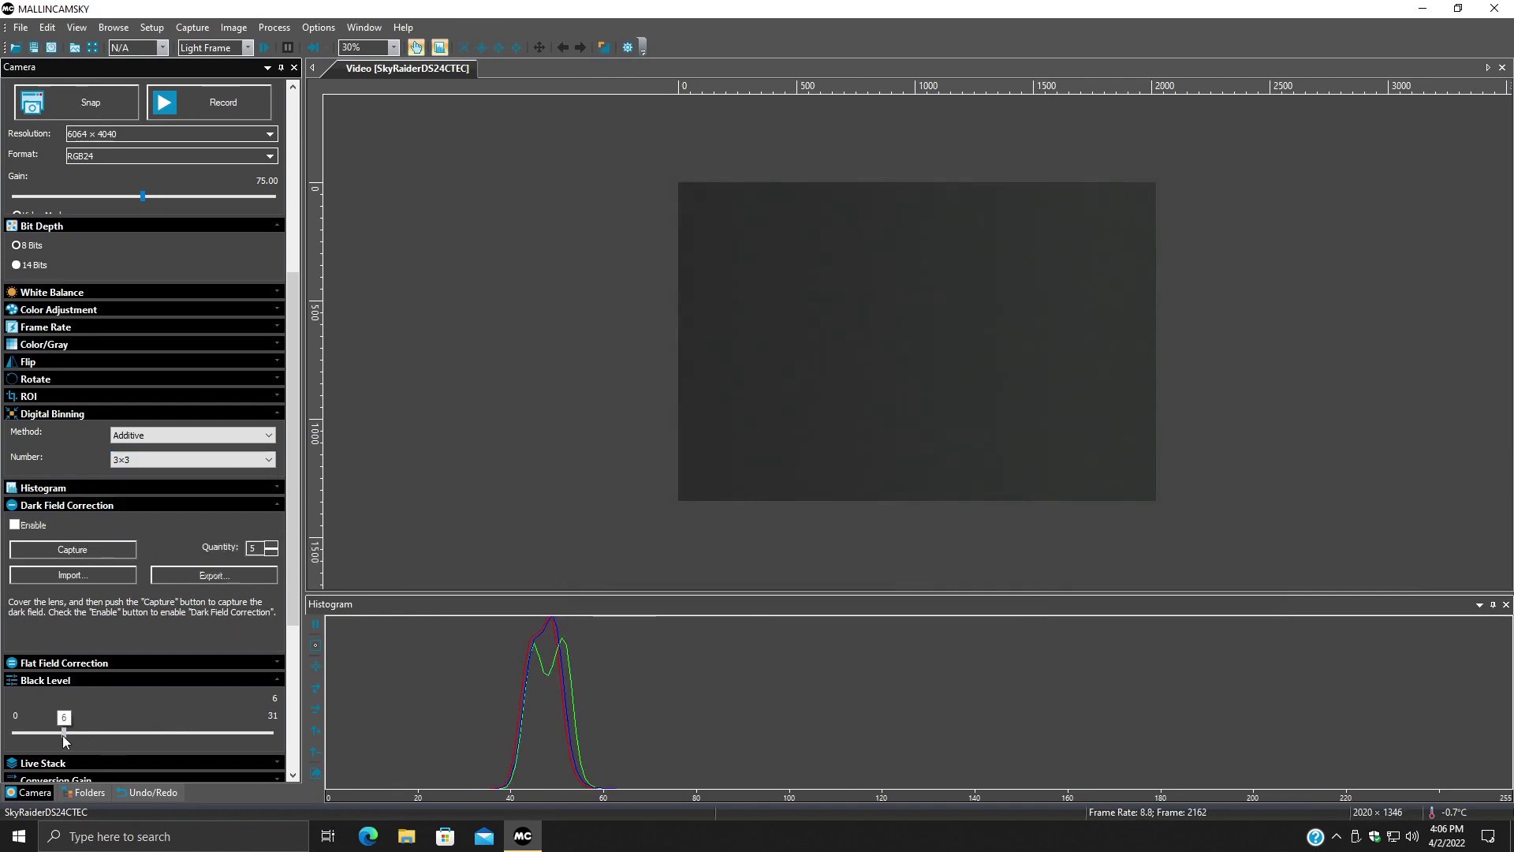
Sweep the Black Level from 6 down to 2, then 0, and settle it at 3
{"action": "left_click_drag", "start_coordinate": [63, 733], "coordinate": [32, 737]}
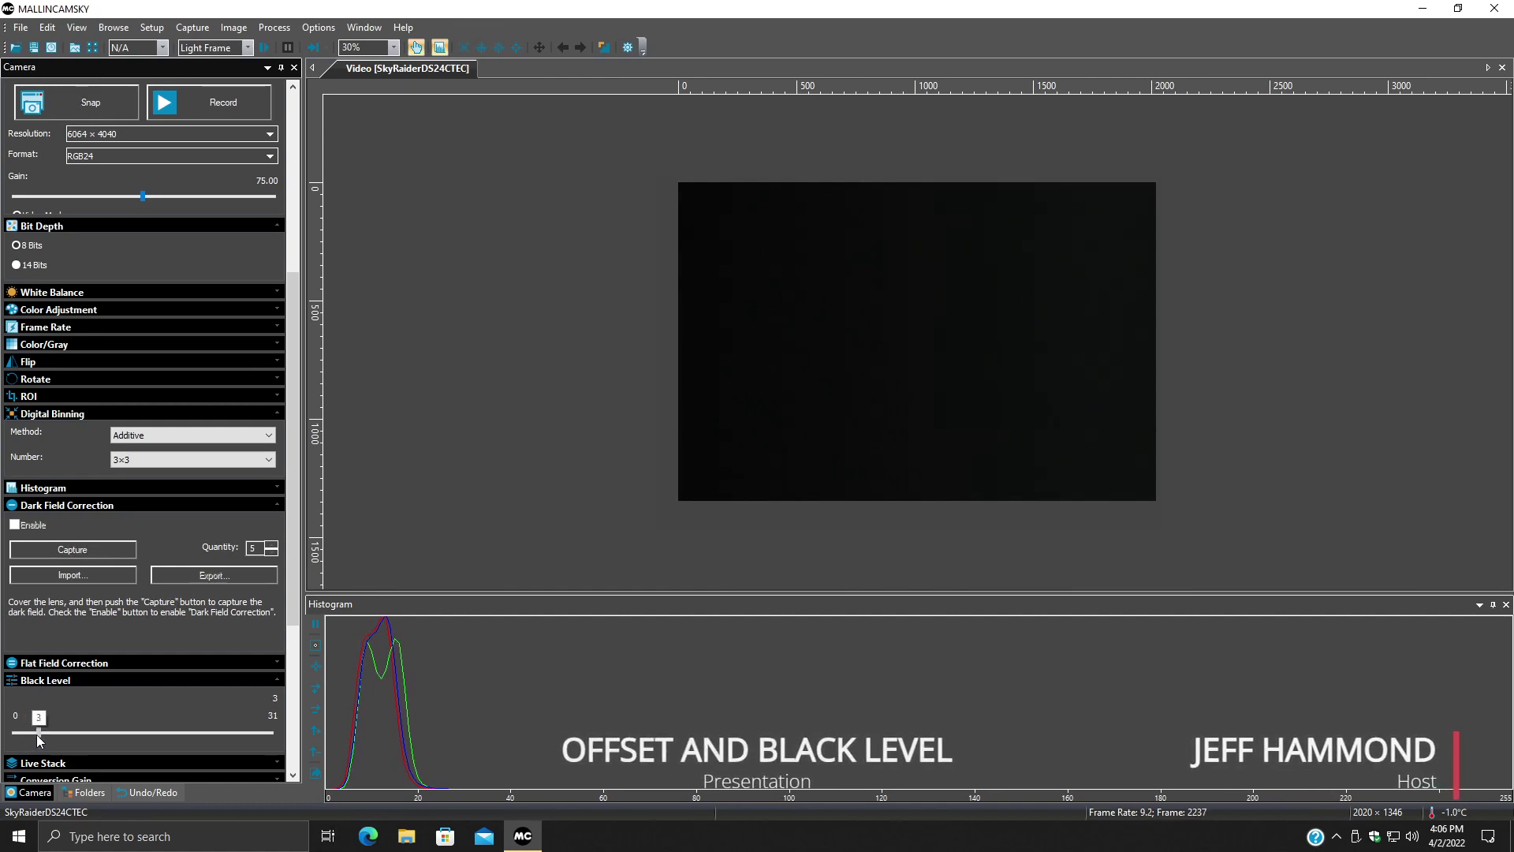
{"action": "left_click_drag", "start_coordinate": [31, 737], "coordinate": [37, 735]}
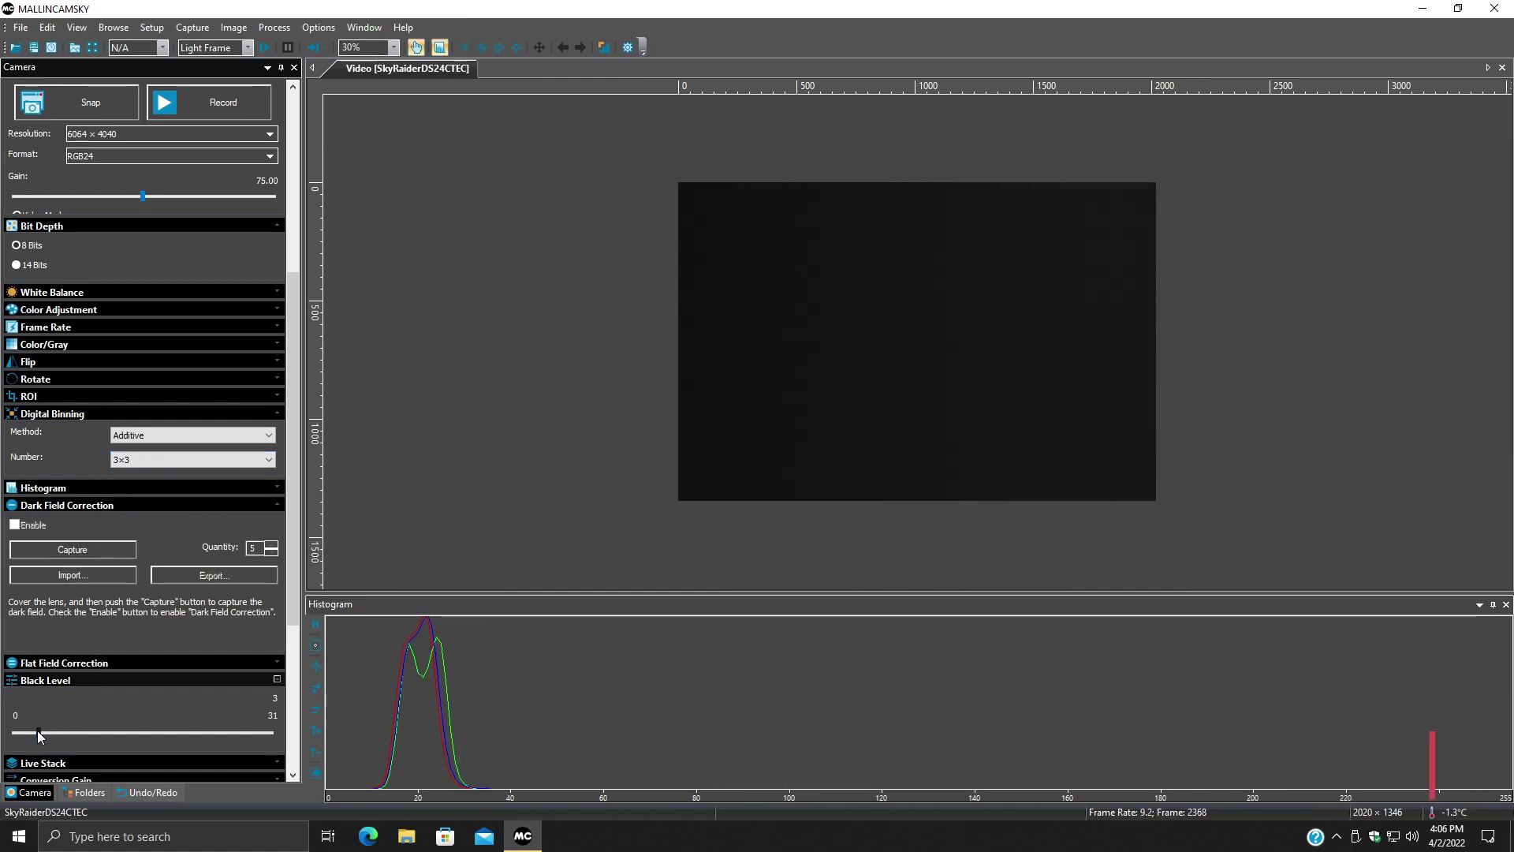
{"action": "left_click_drag", "start_coordinate": [36, 730], "coordinate": [21, 735]}
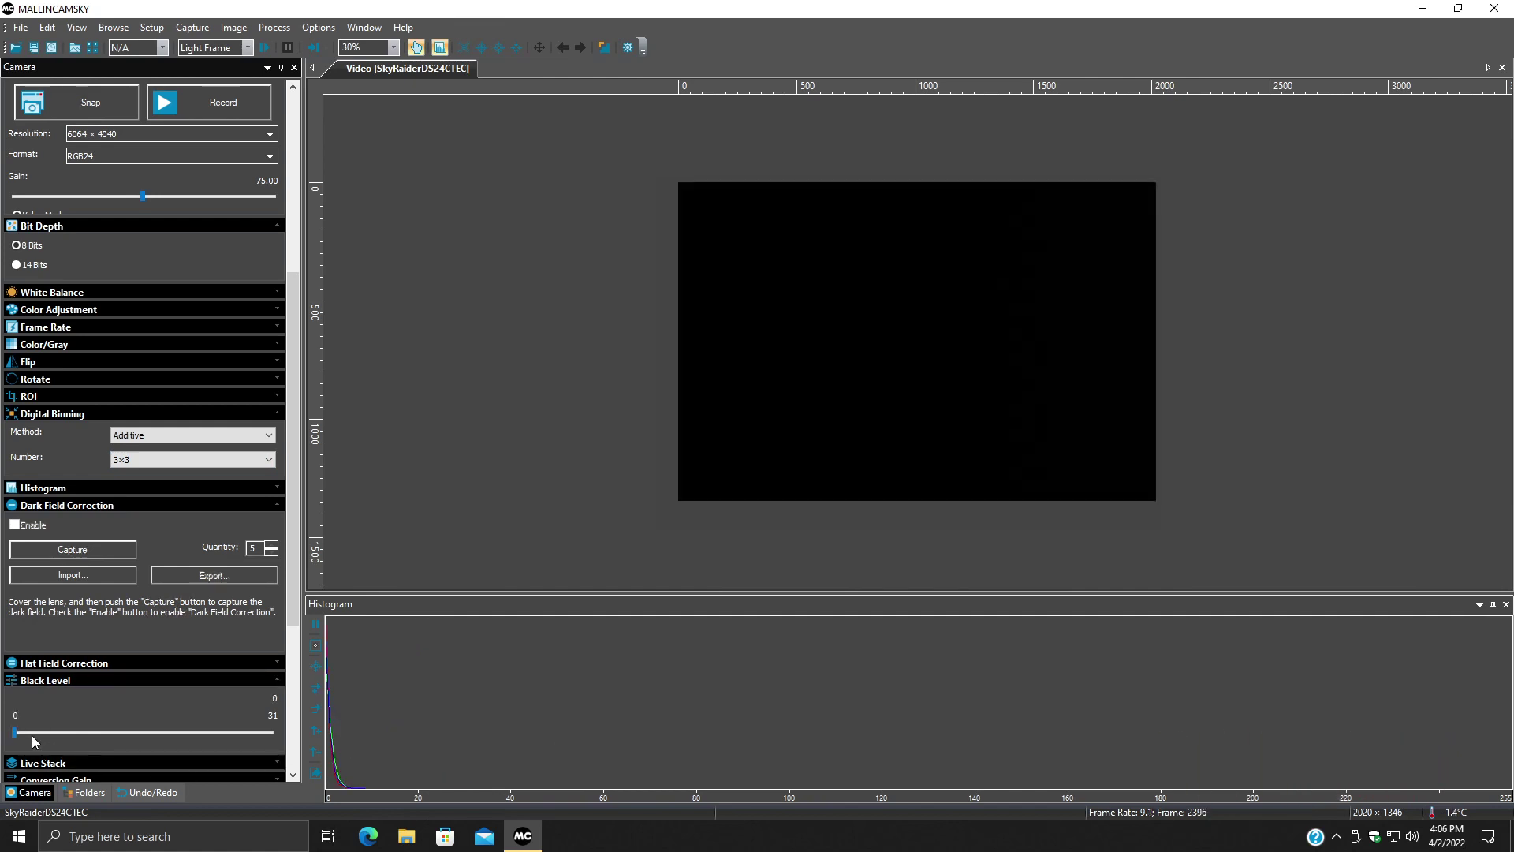
{"action": "left_click_drag", "start_coordinate": [15, 737], "coordinate": [42, 733]}
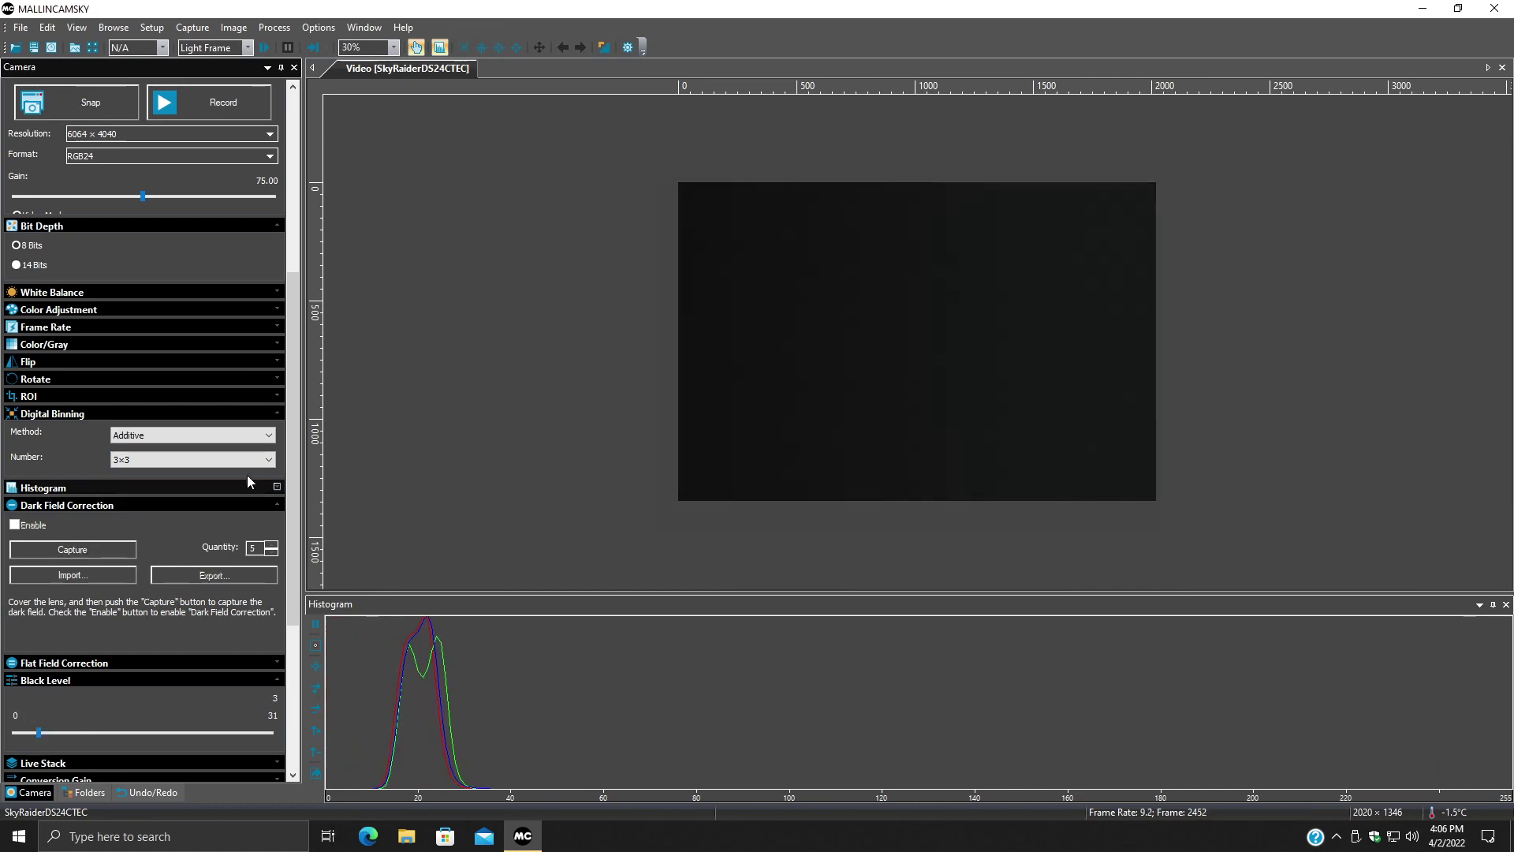
Set Digital Binning to 1×1 and raise the Black Level from 3 to 6
{"action": "left_click", "coordinate": [265, 462]}
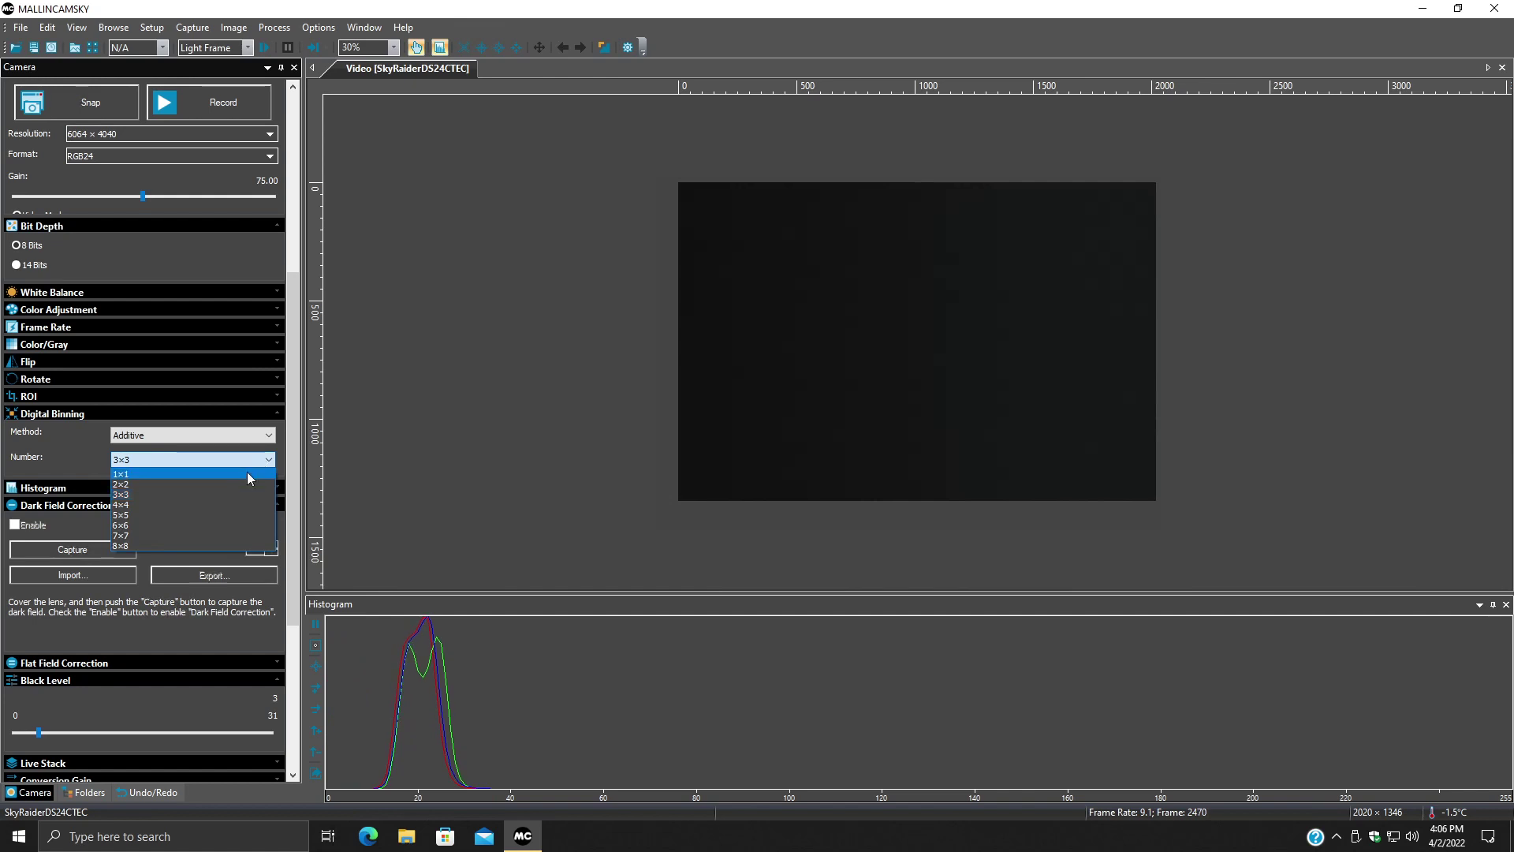
{"action": "left_click", "coordinate": [248, 473]}
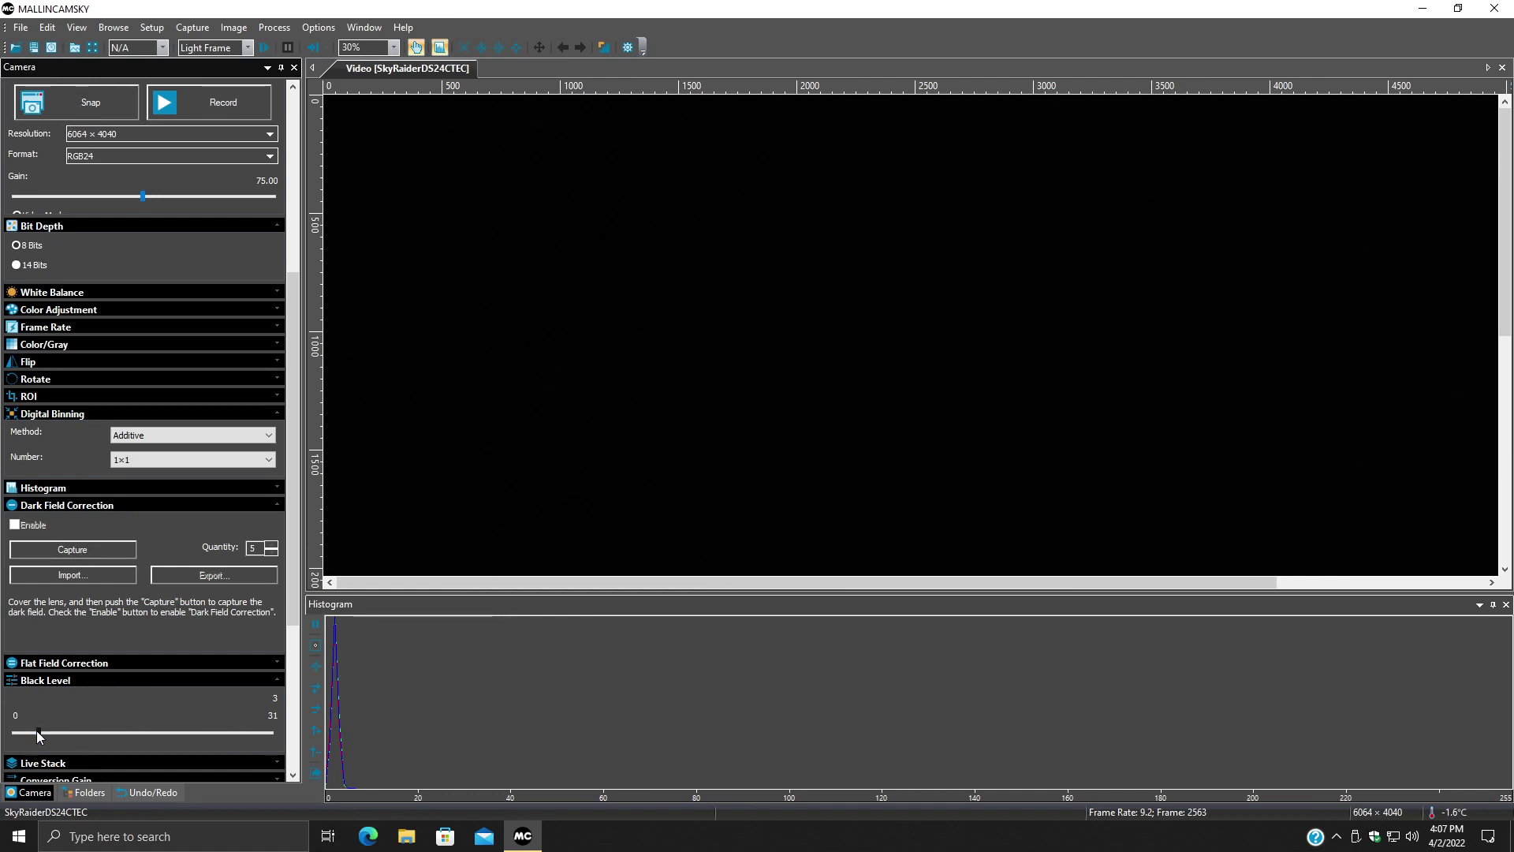
{"action": "left_click_drag", "start_coordinate": [36, 731], "coordinate": [55, 736]}
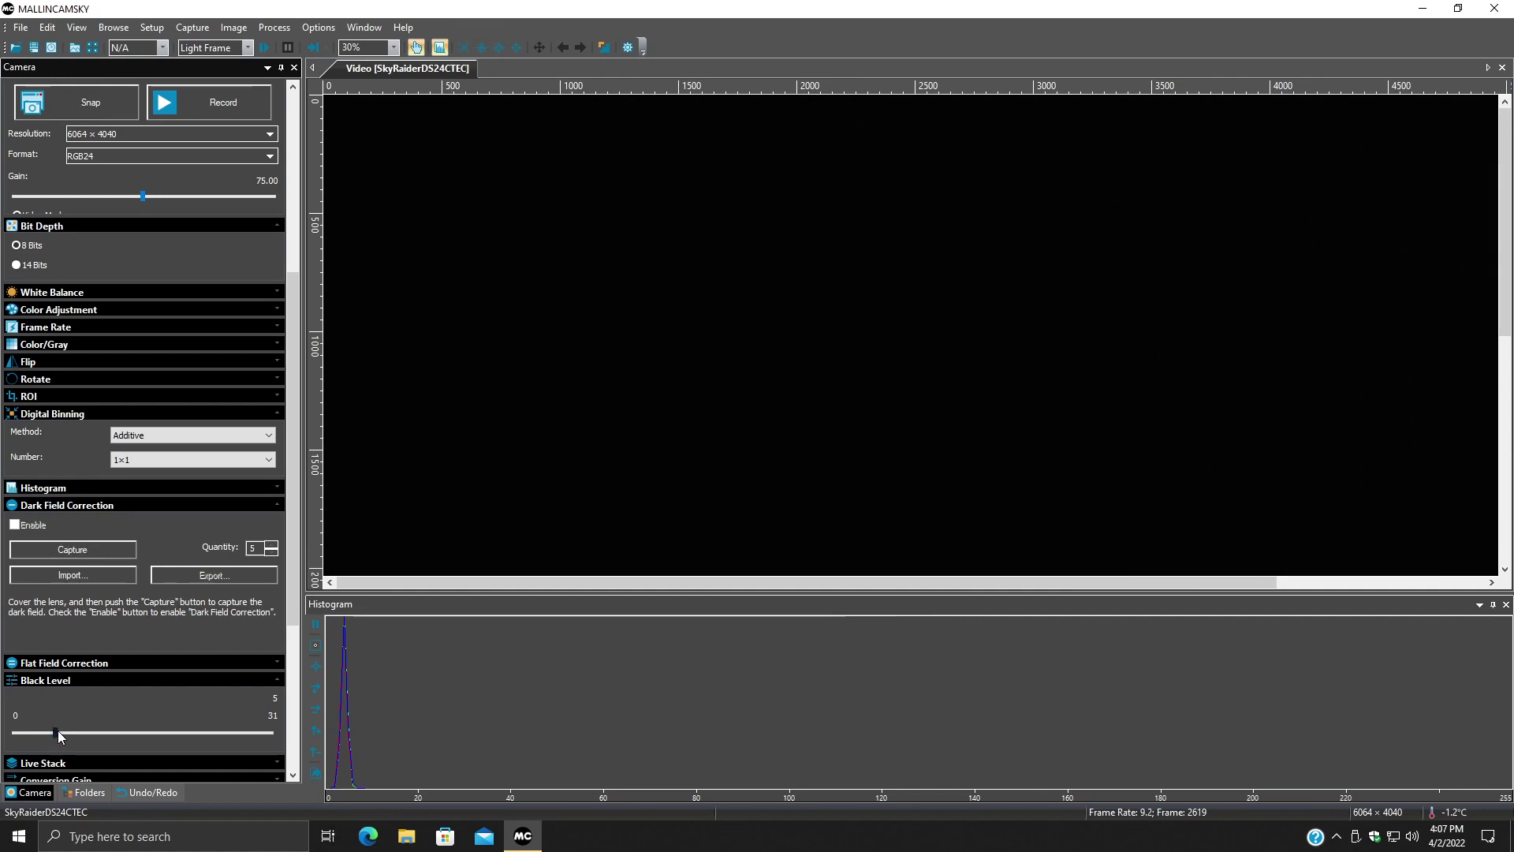
{"action": "left_click_drag", "start_coordinate": [58, 732], "coordinate": [65, 734]}
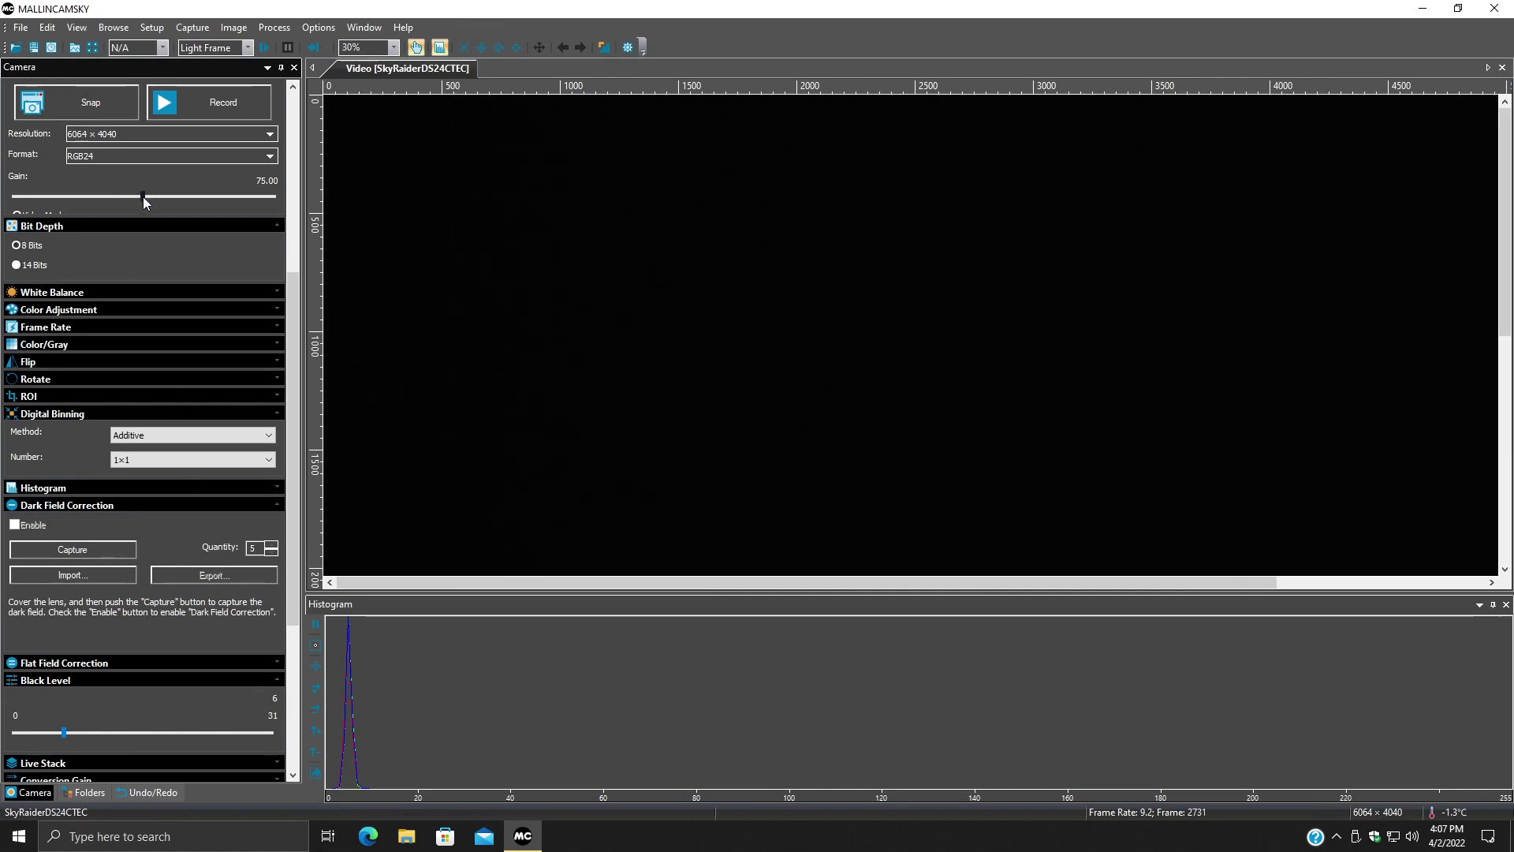
Push the Gain to 150.00 and raise the Black Level from 6 to 8
{"action": "left_click_drag", "start_coordinate": [138, 196], "coordinate": [292, 199]}
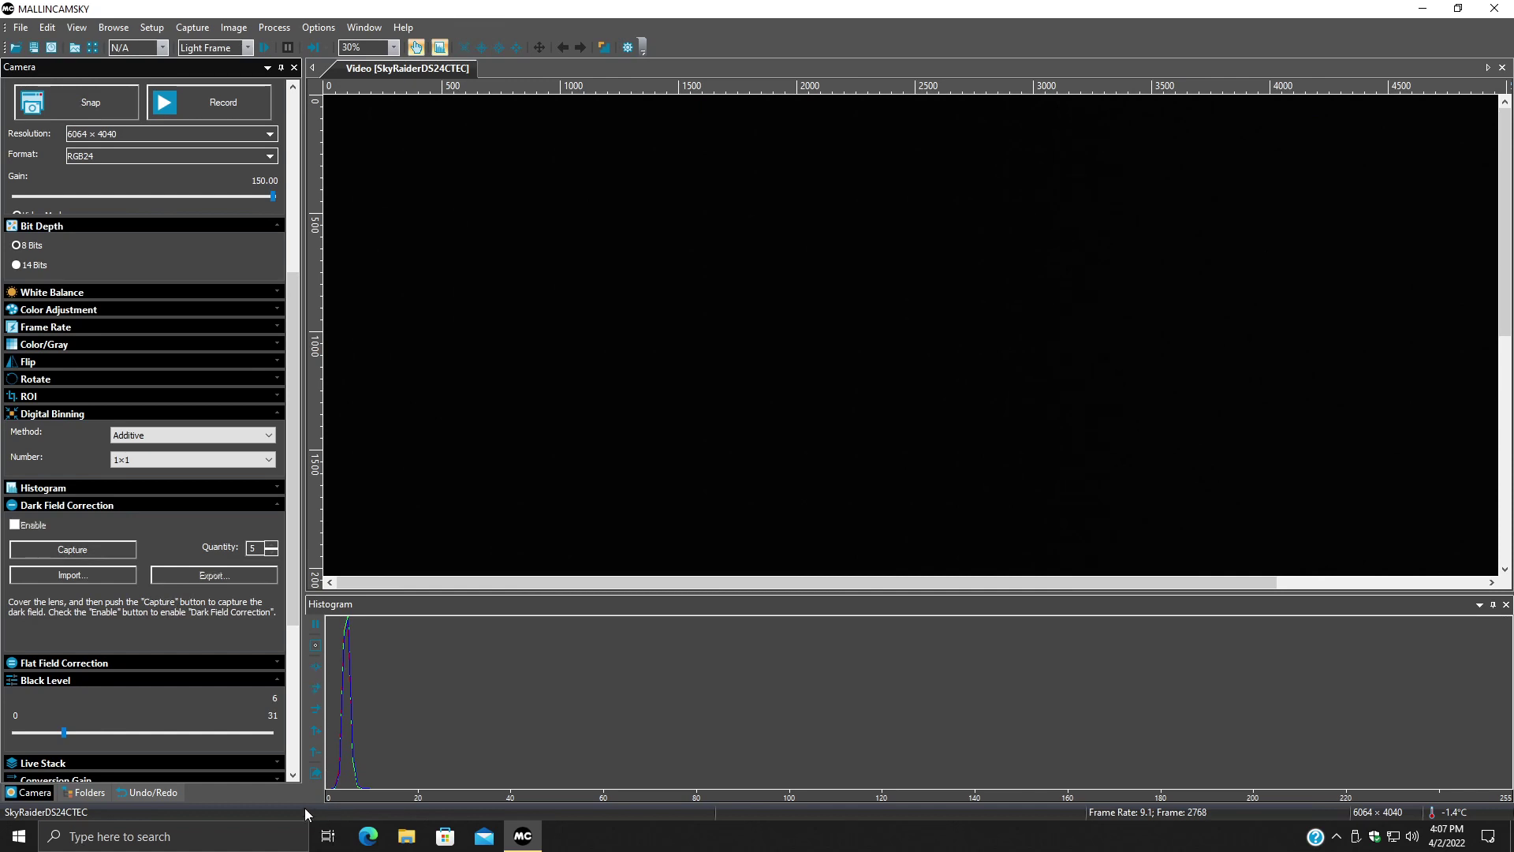
{"action": "left_click_drag", "start_coordinate": [68, 740], "coordinate": [80, 735]}
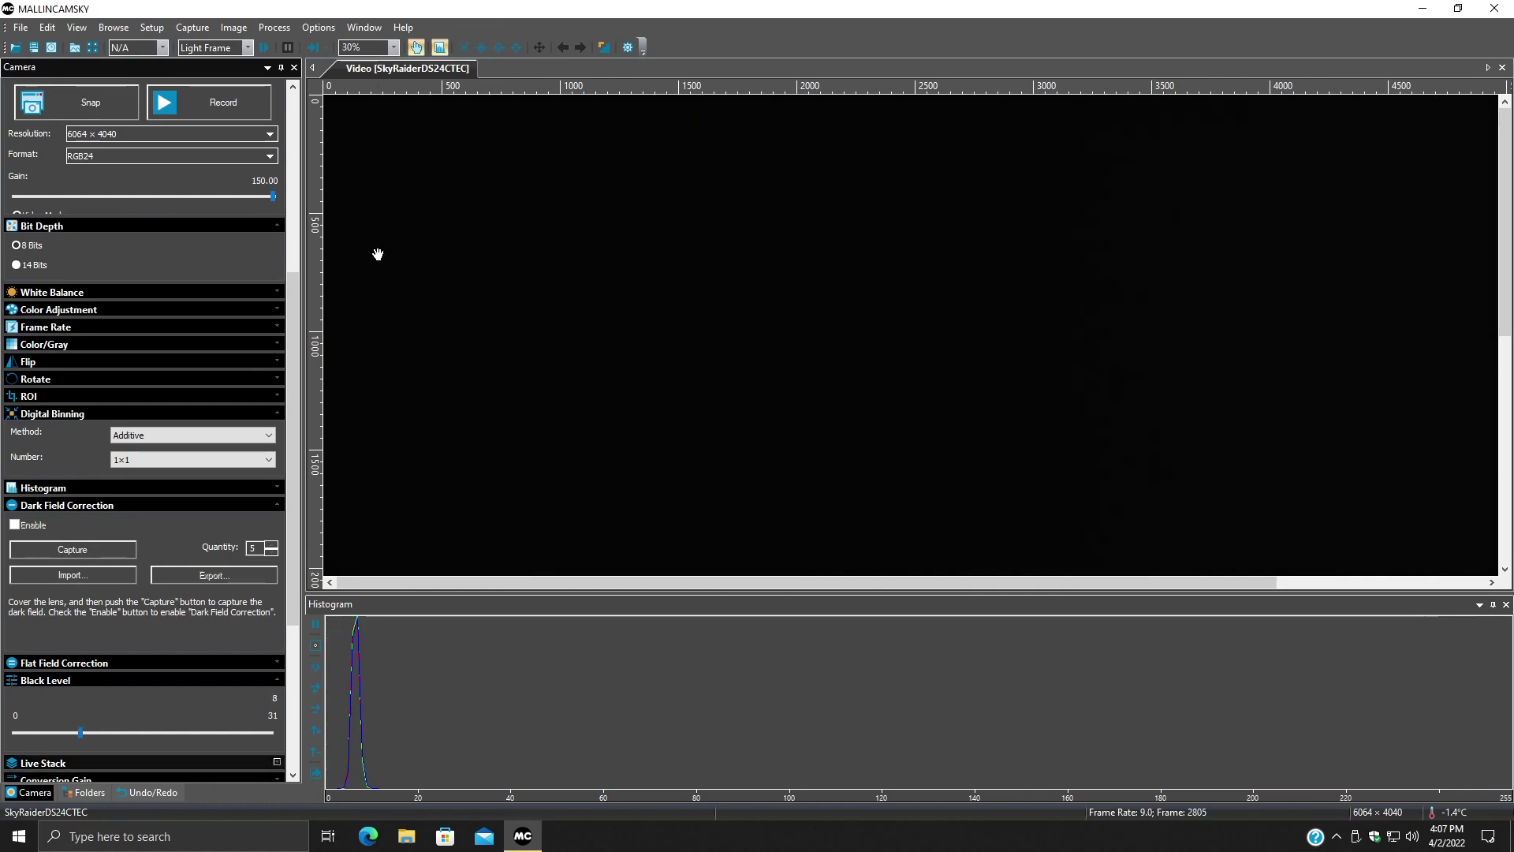